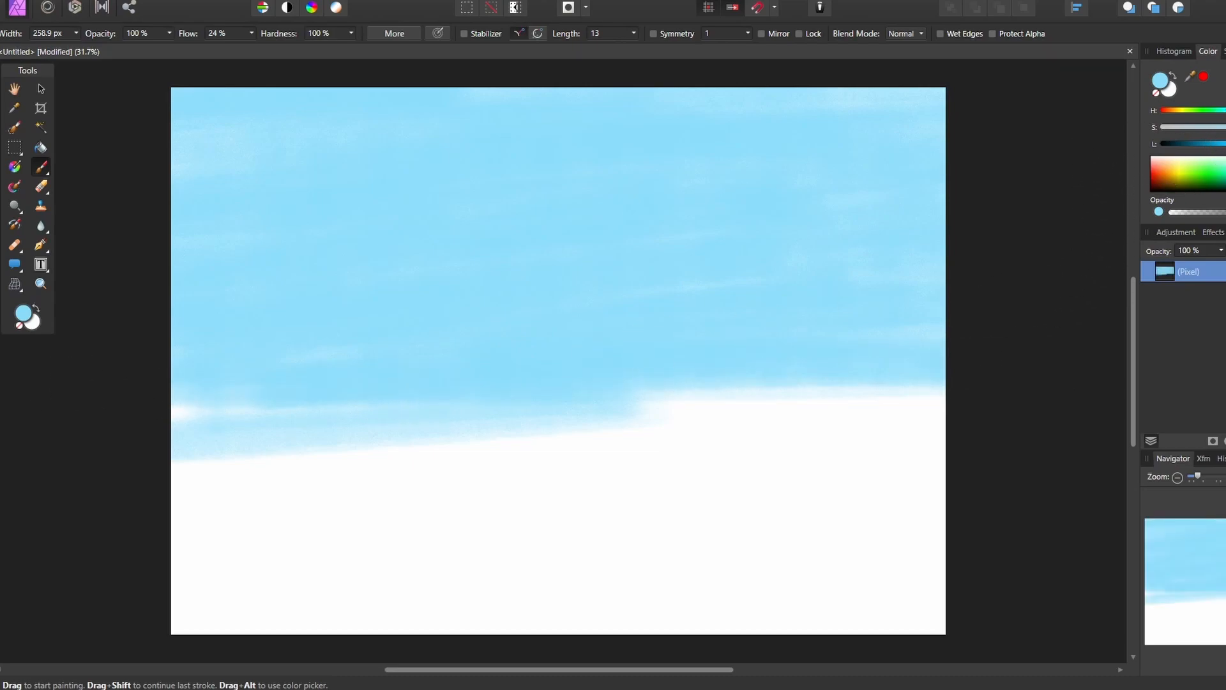
Step: Darken the brush colour and paint broad mid-blue strokes from the sky's upper-right area toward its centre
{"action": "left_click_drag", "start_coordinate": [1225, 144], "coordinate": [1220, 144]}
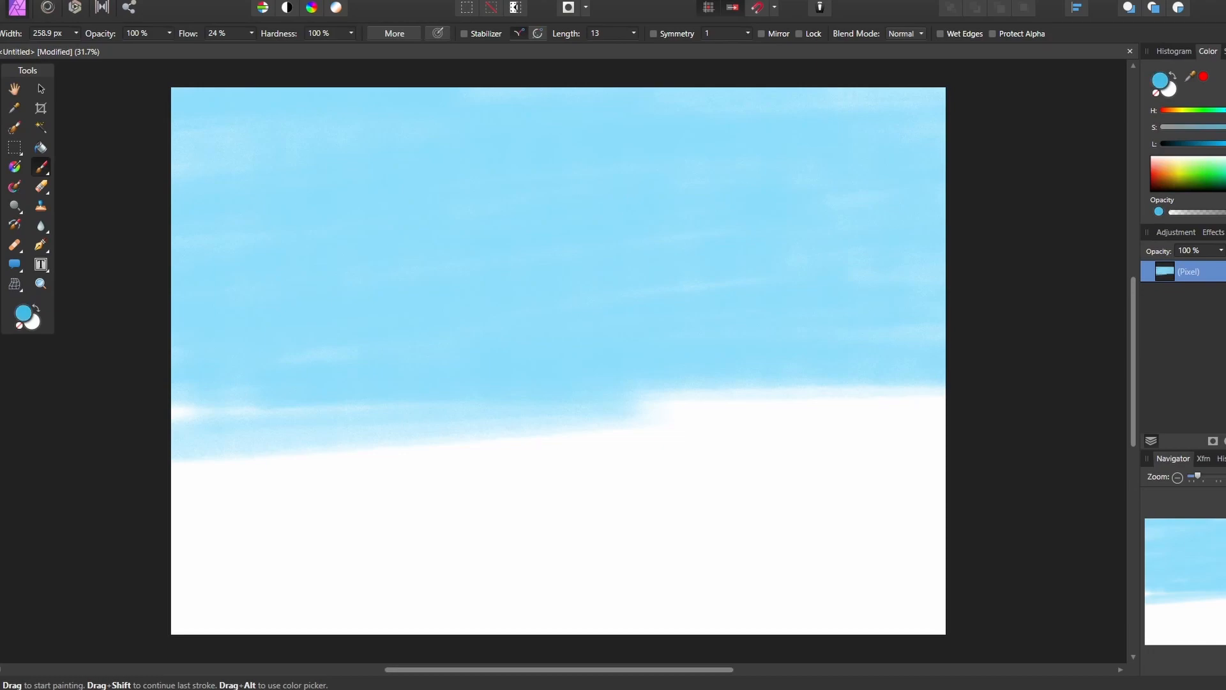
{"action": "mouse_move", "coordinate": [1054, 203]}
{"action": "left_mouse_down"}
{"action": "mouse_move", "coordinate": [1006, 102]}
{"action": "mouse_move", "coordinate": [871, 168]}
{"action": "mouse_move", "coordinate": [942, 246]}
{"action": "mouse_move", "coordinate": [945, 271]}
{"action": "mouse_move", "coordinate": [989, 128]}
{"action": "mouse_move", "coordinate": [600, 115]}
{"action": "mouse_move", "coordinate": [721, 169]}
{"action": "mouse_move", "coordinate": [829, 181]}
{"action": "mouse_move", "coordinate": [1007, 164]}
{"action": "mouse_move", "coordinate": [801, 176]}
{"action": "mouse_move", "coordinate": [962, 164]}
{"action": "mouse_move", "coordinate": [669, 209]}
{"action": "mouse_move", "coordinate": [1134, 129]}
{"action": "mouse_move", "coordinate": [803, 120]}
{"action": "mouse_move", "coordinate": [943, 91]}
{"action": "mouse_move", "coordinate": [1037, 246]}
{"action": "mouse_move", "coordinate": [952, 314]}
{"action": "mouse_move", "coordinate": [979, 200]}
{"action": "left_mouse_up"}
{"action": "mouse_move", "coordinate": [1188, 78]}
{"action": "left_mouse_down"}
{"action": "mouse_move", "coordinate": [849, 247]}
{"action": "mouse_move", "coordinate": [806, 227]}
{"action": "mouse_move", "coordinate": [901, 268]}
{"action": "mouse_move", "coordinate": [891, 287]}
{"action": "left_mouse_up"}
{"action": "mouse_move", "coordinate": [605, 205]}
{"action": "left_mouse_down"}
{"action": "mouse_move", "coordinate": [606, 107]}
{"action": "mouse_move", "coordinate": [910, 248]}
{"action": "mouse_move", "coordinate": [599, 224]}
{"action": "mouse_move", "coordinate": [840, 160]}
{"action": "left_mouse_up"}
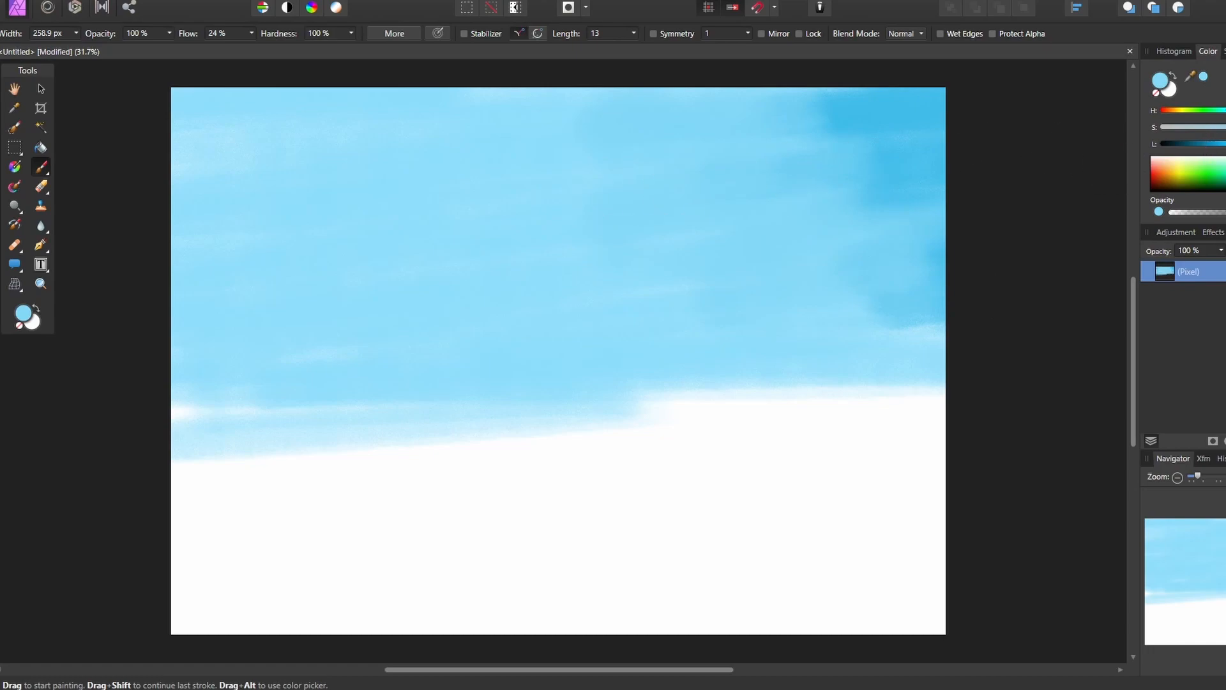
{"action": "mouse_move", "coordinate": [952, 147]}
{"action": "left_mouse_down"}
{"action": "mouse_move", "coordinate": [914, 96]}
{"action": "mouse_move", "coordinate": [1037, 90]}
{"action": "mouse_move", "coordinate": [851, 98]}
{"action": "mouse_move", "coordinate": [1045, 92]}
{"action": "mouse_move", "coordinate": [1020, 123]}
{"action": "mouse_move", "coordinate": [921, 148]}
{"action": "mouse_move", "coordinate": [624, 141]}
{"action": "mouse_move", "coordinate": [763, 197]}
{"action": "mouse_move", "coordinate": [939, 205]}
{"action": "mouse_move", "coordinate": [752, 251]}
{"action": "mouse_move", "coordinate": [1021, 288]}
{"action": "mouse_move", "coordinate": [882, 281]}
{"action": "mouse_move", "coordinate": [599, 120]}
{"action": "mouse_move", "coordinate": [358, 108]}
{"action": "mouse_move", "coordinate": [414, 198]}
{"action": "mouse_move", "coordinate": [848, 225]}
{"action": "mouse_move", "coordinate": [568, 256]}
{"action": "mouse_move", "coordinate": [802, 201]}
{"action": "mouse_move", "coordinate": [876, 254]}
{"action": "mouse_move", "coordinate": [991, 171]}
{"action": "mouse_move", "coordinate": [970, 226]}
{"action": "left_mouse_up"}
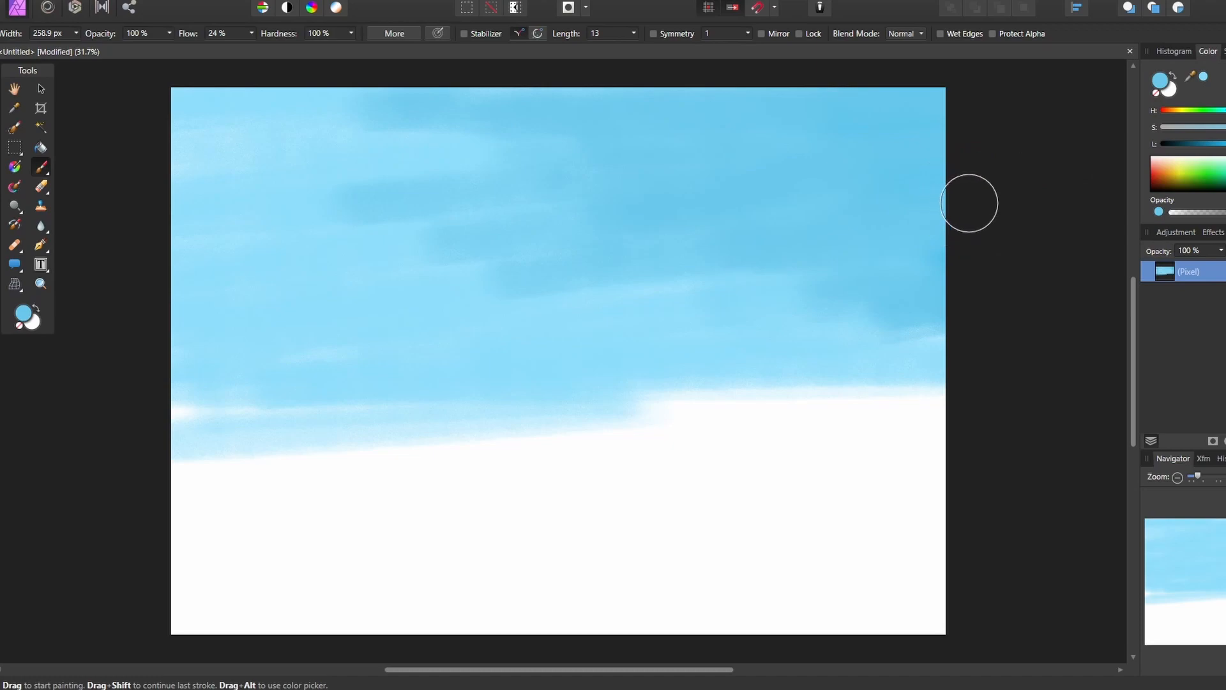
Step: Paint a deeper blue in the sky's upper-right corner and soften the upper-left strokes with the Paint Mixer Brush
{"action": "left_click_drag", "start_coordinate": [1225, 143], "coordinate": [1222, 144]}
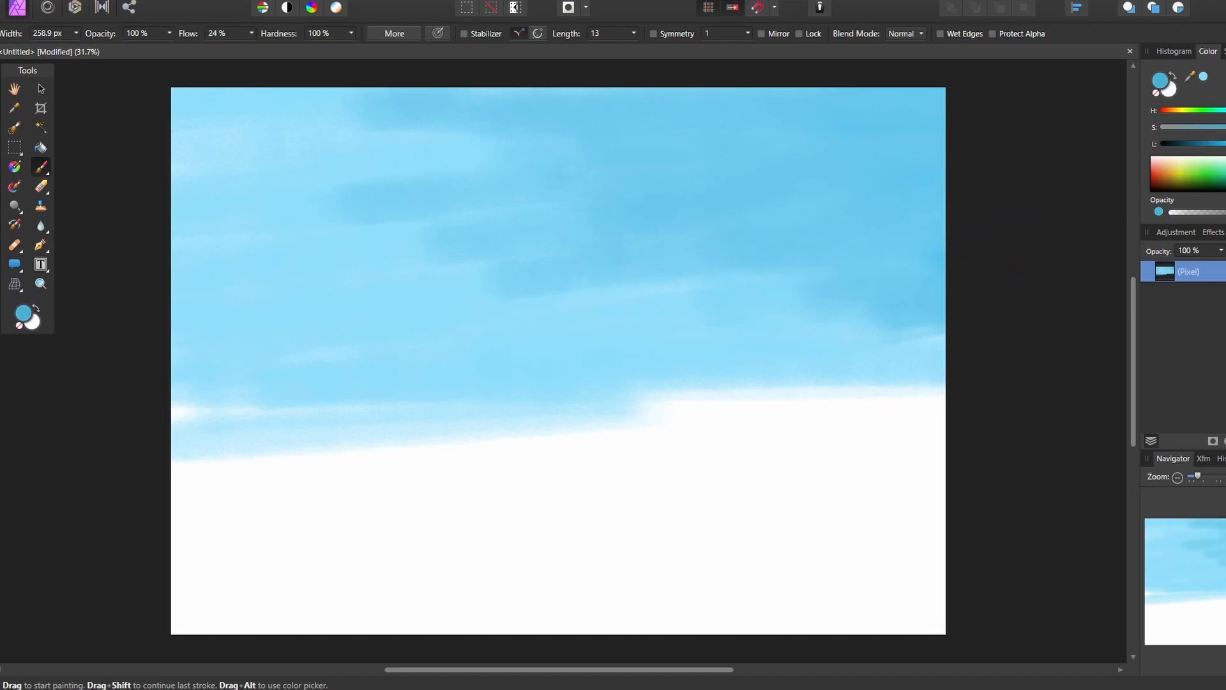
{"action": "mouse_move", "coordinate": [934, 94]}
{"action": "left_mouse_down"}
{"action": "mouse_move", "coordinate": [1006, 108]}
{"action": "mouse_move", "coordinate": [915, 142]}
{"action": "mouse_move", "coordinate": [1002, 191]}
{"action": "mouse_move", "coordinate": [897, 248]}
{"action": "mouse_move", "coordinate": [855, 156]}
{"action": "mouse_move", "coordinate": [873, 86]}
{"action": "mouse_move", "coordinate": [882, 115]}
{"action": "mouse_move", "coordinate": [838, 158]}
{"action": "mouse_move", "coordinate": [937, 183]}
{"action": "mouse_move", "coordinate": [743, 110]}
{"action": "mouse_move", "coordinate": [780, 94]}
{"action": "mouse_move", "coordinate": [935, 106]}
{"action": "mouse_move", "coordinate": [917, 83]}
{"action": "mouse_move", "coordinate": [861, 136]}
{"action": "mouse_move", "coordinate": [935, 192]}
{"action": "mouse_move", "coordinate": [1087, 255]}
{"action": "left_mouse_up"}
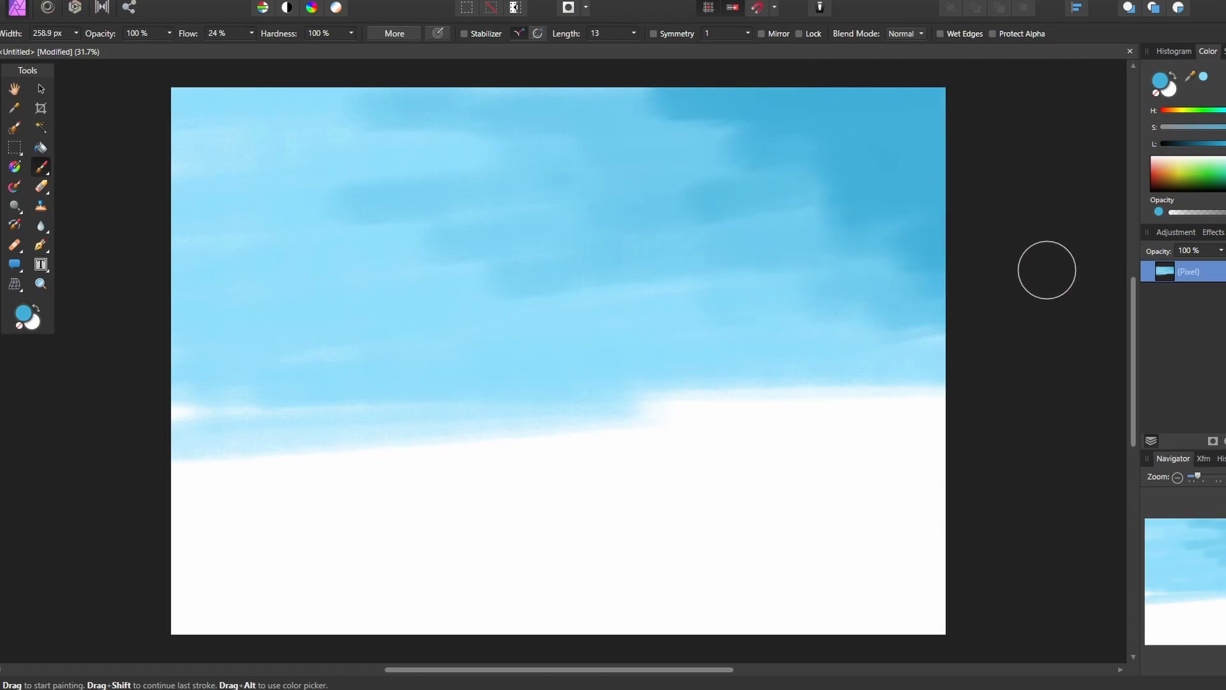
{"action": "mouse_move", "coordinate": [1029, 313]}
{"action": "left_mouse_down"}
{"action": "mouse_move", "coordinate": [864, 345]}
{"action": "mouse_move", "coordinate": [824, 236]}
{"action": "mouse_move", "coordinate": [984, 215]}
{"action": "mouse_move", "coordinate": [955, 247]}
{"action": "left_mouse_up"}
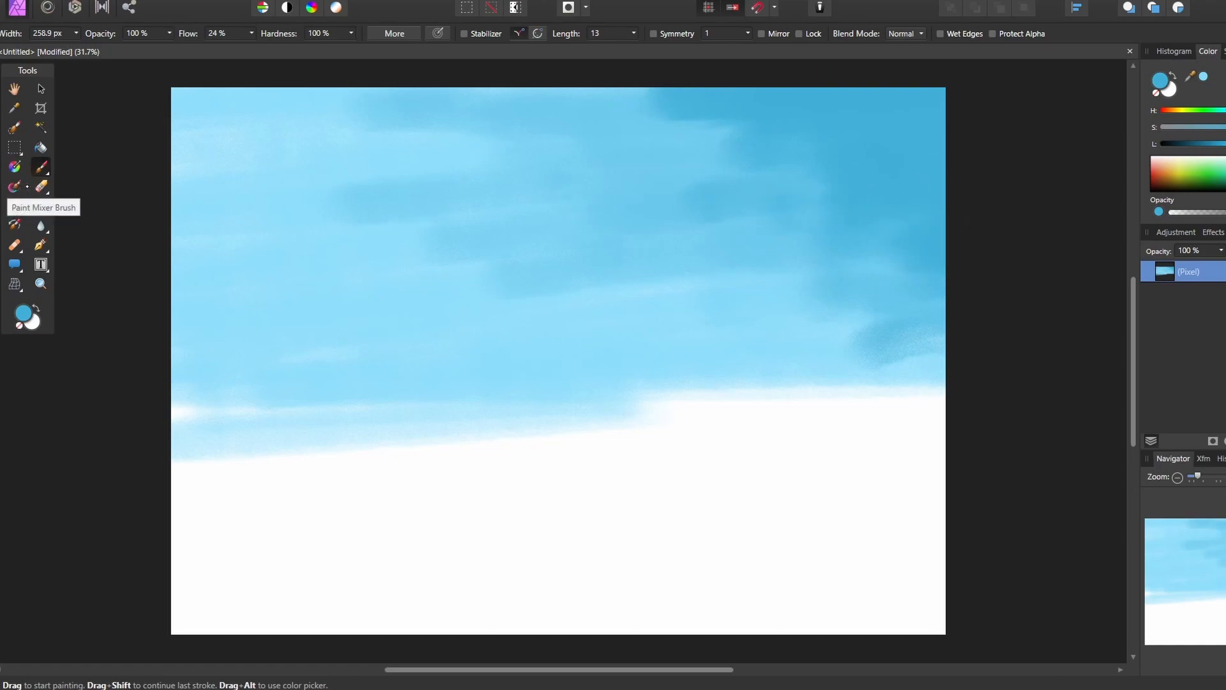
{"action": "left_click", "coordinate": [15, 186]}
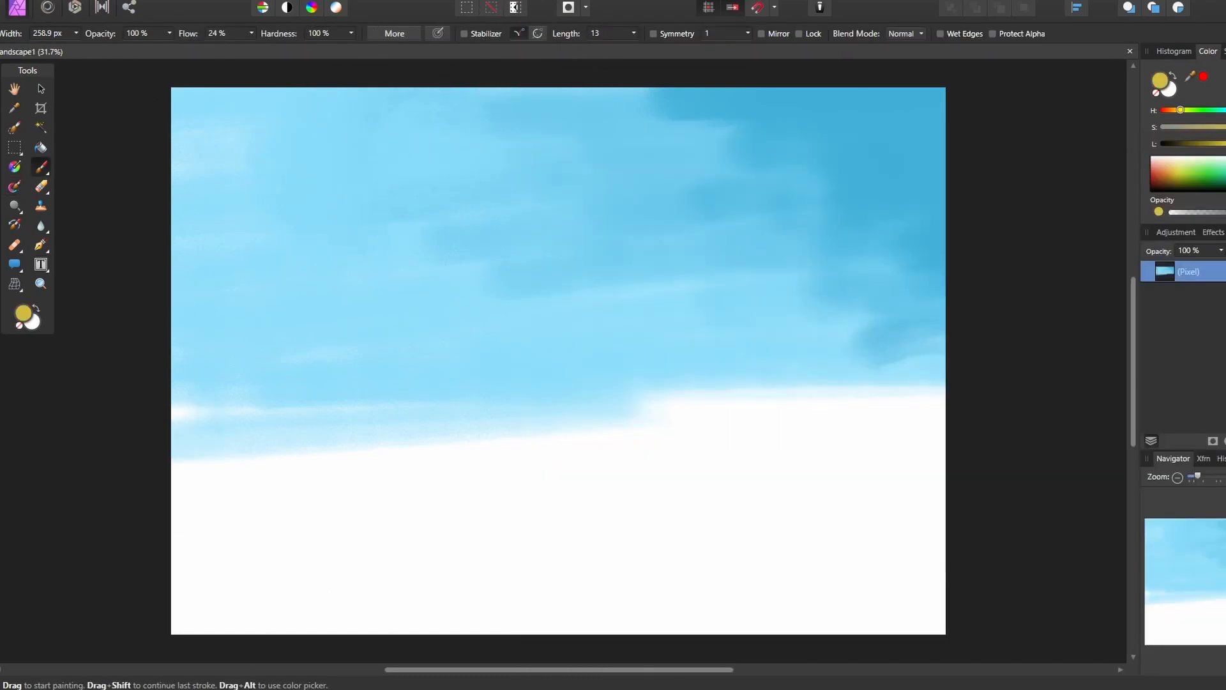
Step: Paint a pale yellow glow into the lower-left sky and add a lighter cream highlight at its core
{"action": "mouse_move", "coordinate": [183, 380]}
{"action": "left_mouse_down"}
{"action": "mouse_move", "coordinate": [433, 378]}
{"action": "mouse_move", "coordinate": [230, 400]}
{"action": "mouse_move", "coordinate": [166, 378]}
{"action": "mouse_move", "coordinate": [212, 358]}
{"action": "mouse_move", "coordinate": [185, 390]}
{"action": "mouse_move", "coordinate": [329, 307]}
{"action": "mouse_move", "coordinate": [464, 333]}
{"action": "mouse_move", "coordinate": [152, 314]}
{"action": "mouse_move", "coordinate": [169, 292]}
{"action": "mouse_move", "coordinate": [386, 254]}
{"action": "mouse_move", "coordinate": [526, 307]}
{"action": "mouse_move", "coordinate": [289, 368]}
{"action": "mouse_move", "coordinate": [278, 306]}
{"action": "left_mouse_up"}
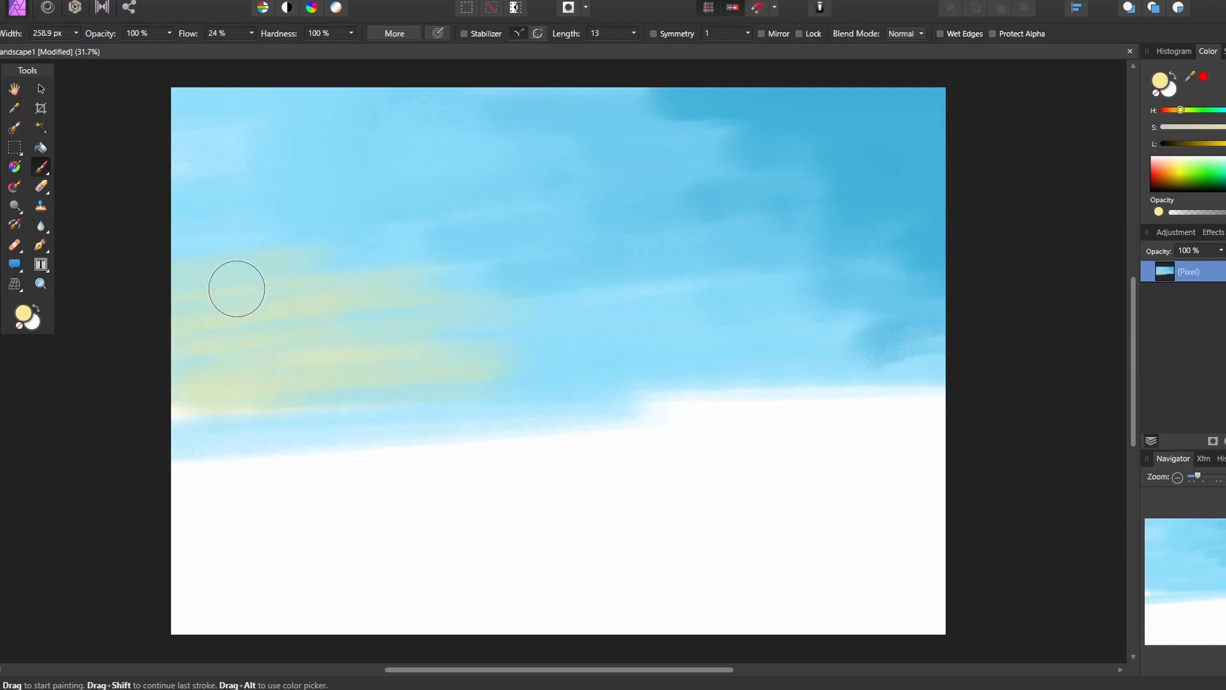
{"action": "mouse_move", "coordinate": [418, 241]}
{"action": "left_mouse_down"}
{"action": "mouse_move", "coordinate": [170, 223]}
{"action": "mouse_move", "coordinate": [367, 390]}
{"action": "mouse_move", "coordinate": [279, 416]}
{"action": "mouse_move", "coordinate": [463, 342]}
{"action": "mouse_move", "coordinate": [112, 350]}
{"action": "mouse_move", "coordinate": [101, 386]}
{"action": "mouse_move", "coordinate": [262, 419]}
{"action": "mouse_move", "coordinate": [349, 323]}
{"action": "mouse_move", "coordinate": [178, 268]}
{"action": "mouse_move", "coordinate": [166, 380]}
{"action": "mouse_move", "coordinate": [384, 375]}
{"action": "mouse_move", "coordinate": [276, 309]}
{"action": "mouse_move", "coordinate": [142, 329]}
{"action": "mouse_move", "coordinate": [181, 227]}
{"action": "mouse_move", "coordinate": [689, 192]}
{"action": "mouse_move", "coordinate": [442, 273]}
{"action": "left_mouse_up"}
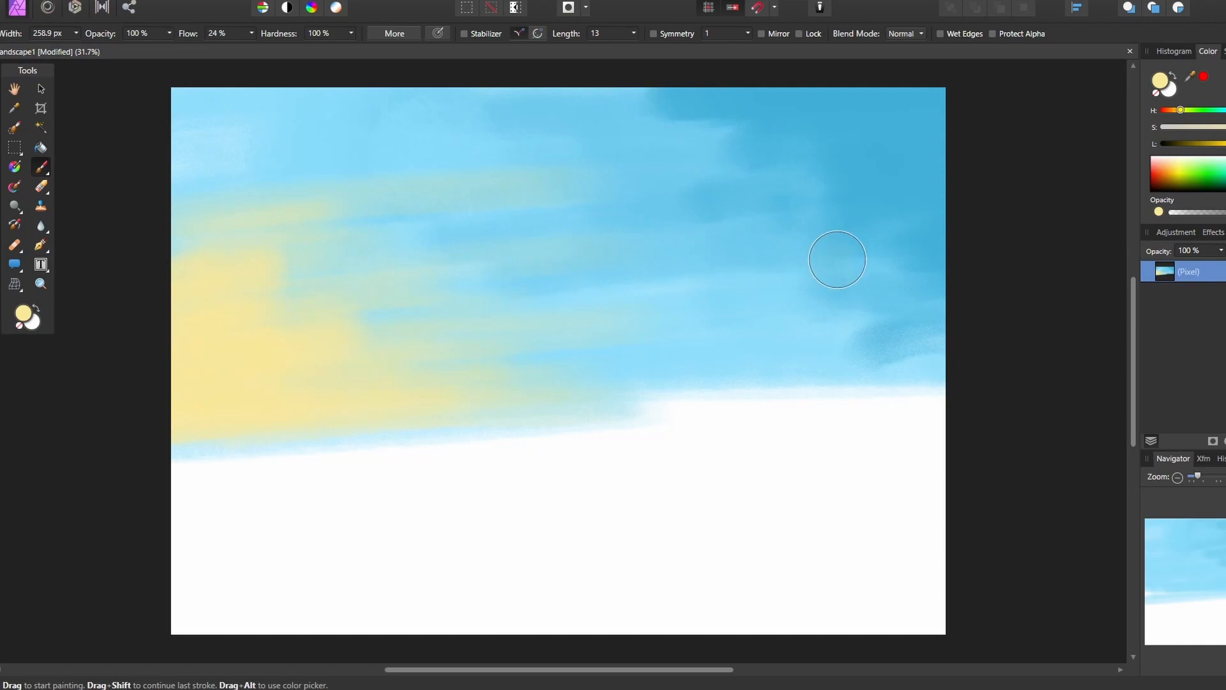
{"action": "left_click", "coordinate": [1225, 144]}
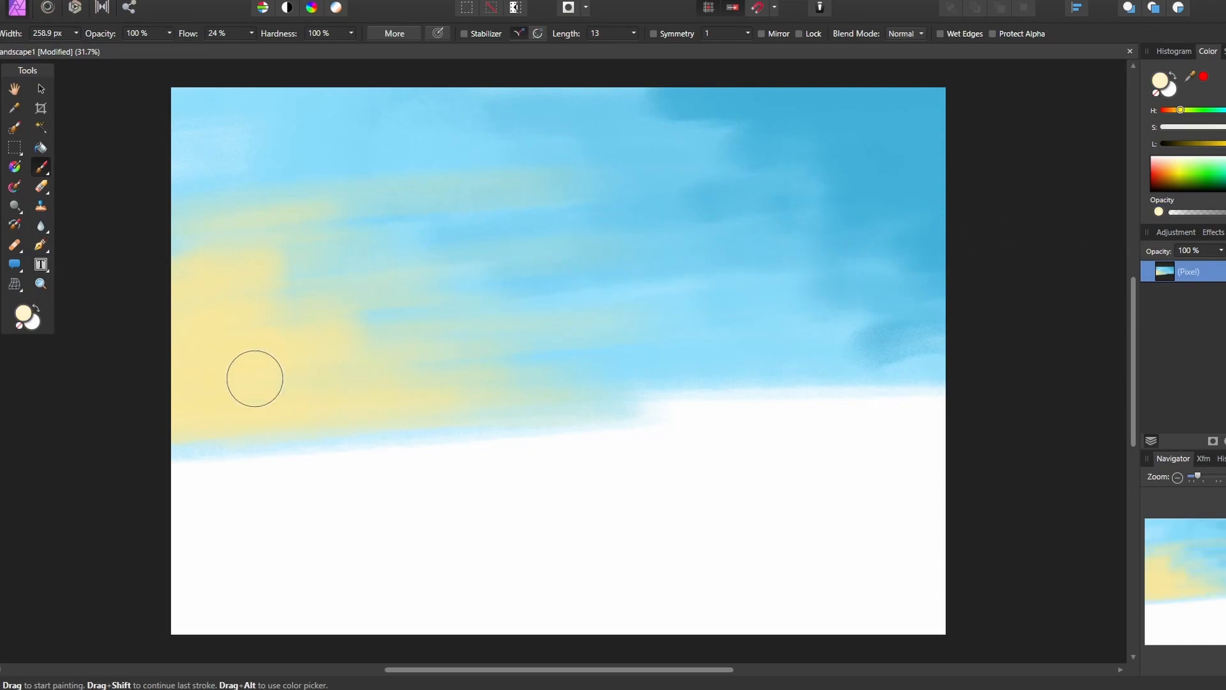
{"action": "left_click", "coordinate": [200, 401]}
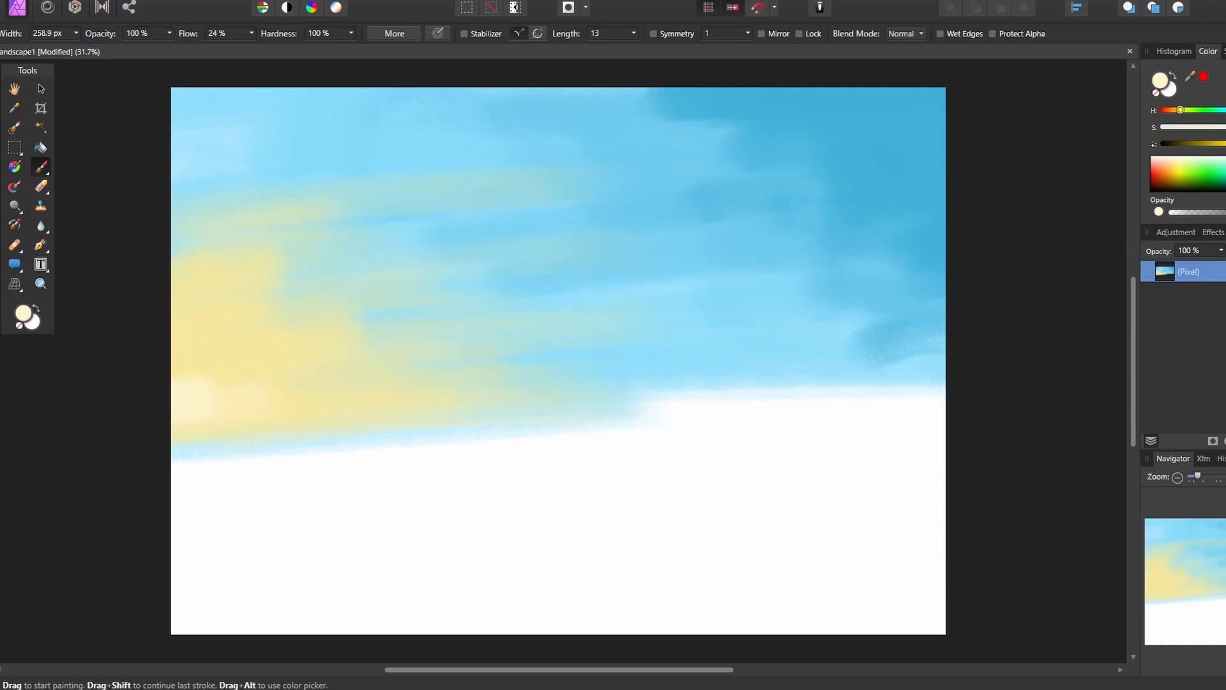
{"action": "mouse_move", "coordinate": [232, 356]}
{"action": "left_mouse_down"}
{"action": "mouse_move", "coordinate": [160, 362]}
{"action": "mouse_move", "coordinate": [299, 400]}
{"action": "mouse_move", "coordinate": [160, 321]}
{"action": "mouse_move", "coordinate": [150, 353]}
{"action": "mouse_move", "coordinate": [258, 412]}
{"action": "left_mouse_up"}
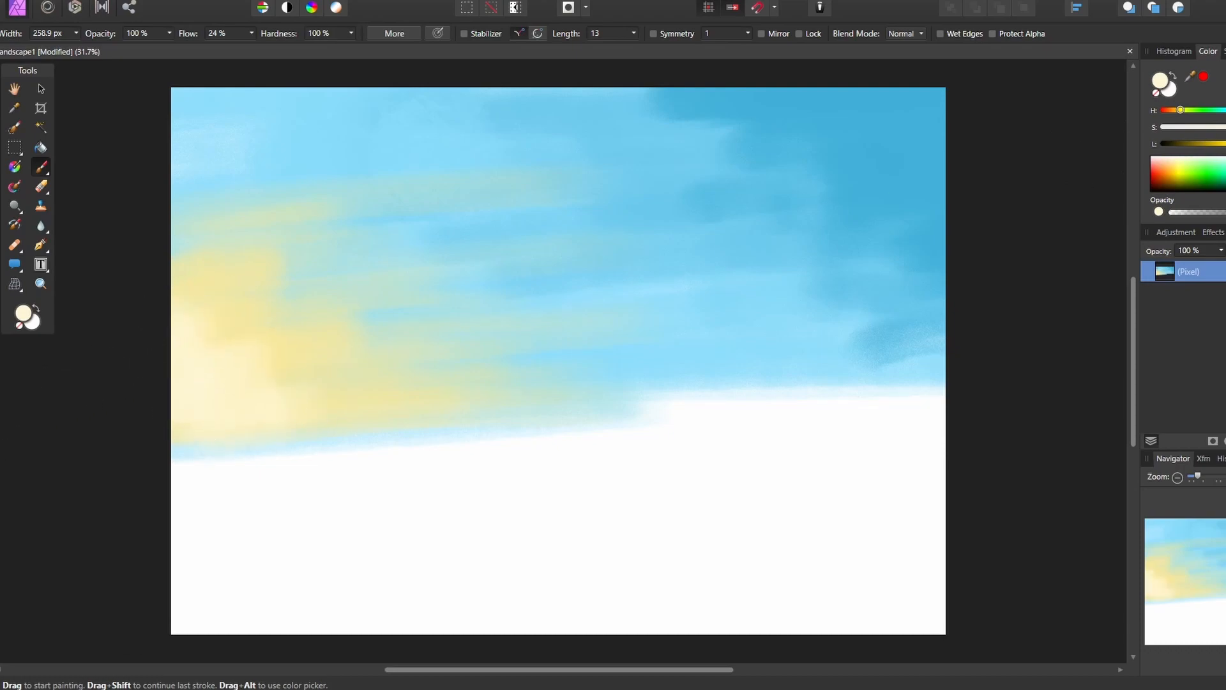
Step: Blend the yellow glow into the blue sky with the Paint Mixer Brush, cleaning the brush between strokes
{"action": "left_click", "coordinate": [14, 186]}
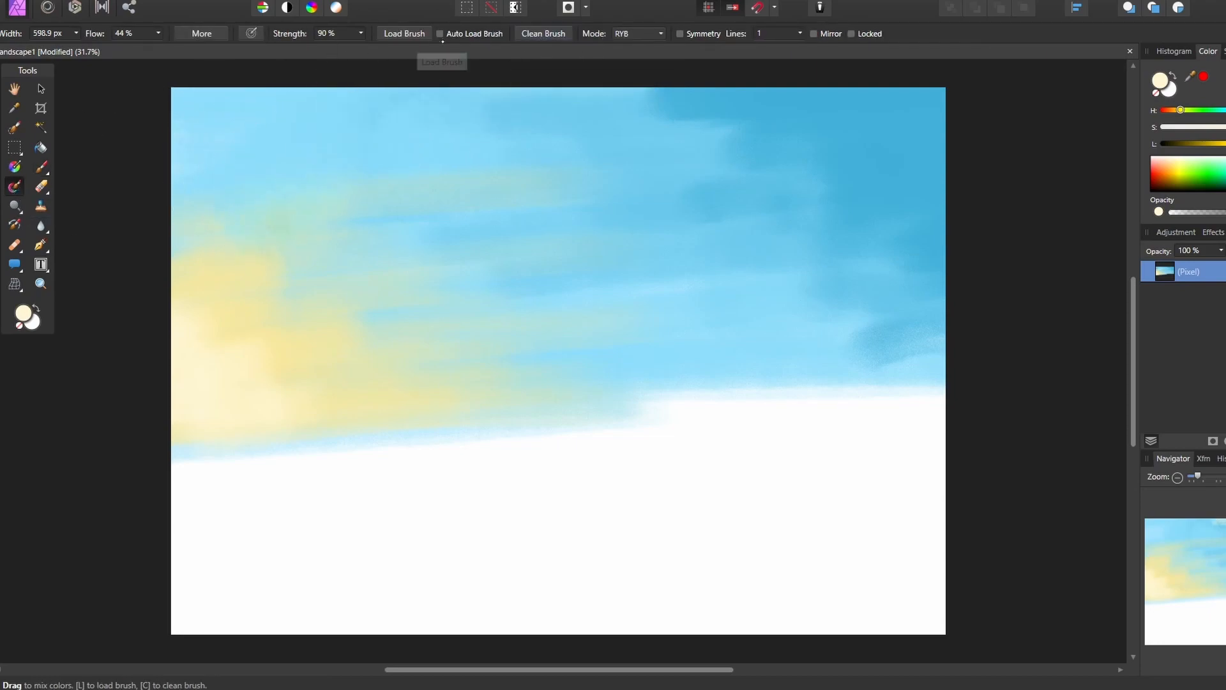
{"action": "mouse_move", "coordinate": [345, 257]}
{"action": "left_mouse_down"}
{"action": "mouse_move", "coordinate": [358, 262]}
{"action": "mouse_move", "coordinate": [249, 252]}
{"action": "left_mouse_up"}
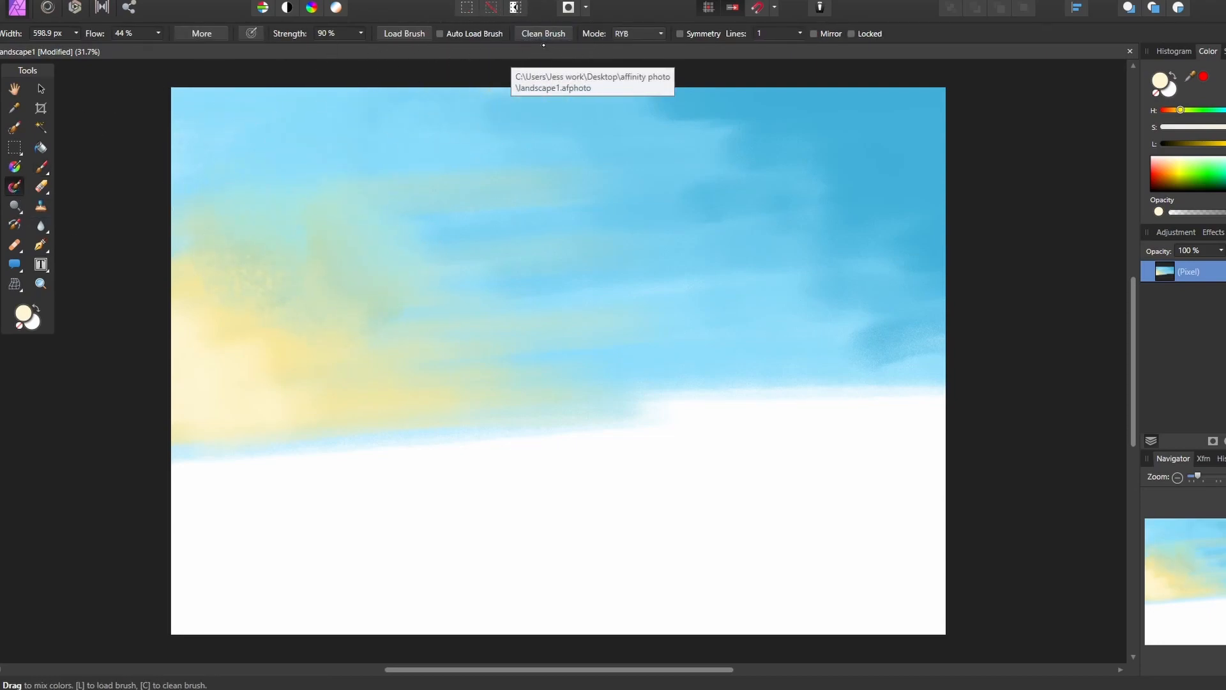
{"action": "left_click", "coordinate": [532, 37]}
{"action": "mouse_move", "coordinate": [557, 248]}
{"action": "left_mouse_down"}
{"action": "mouse_move", "coordinate": [561, 298]}
{"action": "mouse_move", "coordinate": [592, 265]}
{"action": "left_mouse_up"}
{"action": "left_click", "coordinate": [551, 34]}
{"action": "left_click_drag", "start_coordinate": [577, 360], "coordinate": [652, 355]}
Step: Clean the mixer brush and smooth the blues on the sky's right side down to its lower edge
{"action": "left_click", "coordinate": [557, 32]}
{"action": "left_click_drag", "start_coordinate": [733, 156], "coordinate": [631, 185]}
{"action": "left_click_drag", "start_coordinate": [749, 295], "coordinate": [678, 295]}
{"action": "left_click_drag", "start_coordinate": [912, 338], "coordinate": [798, 358]}
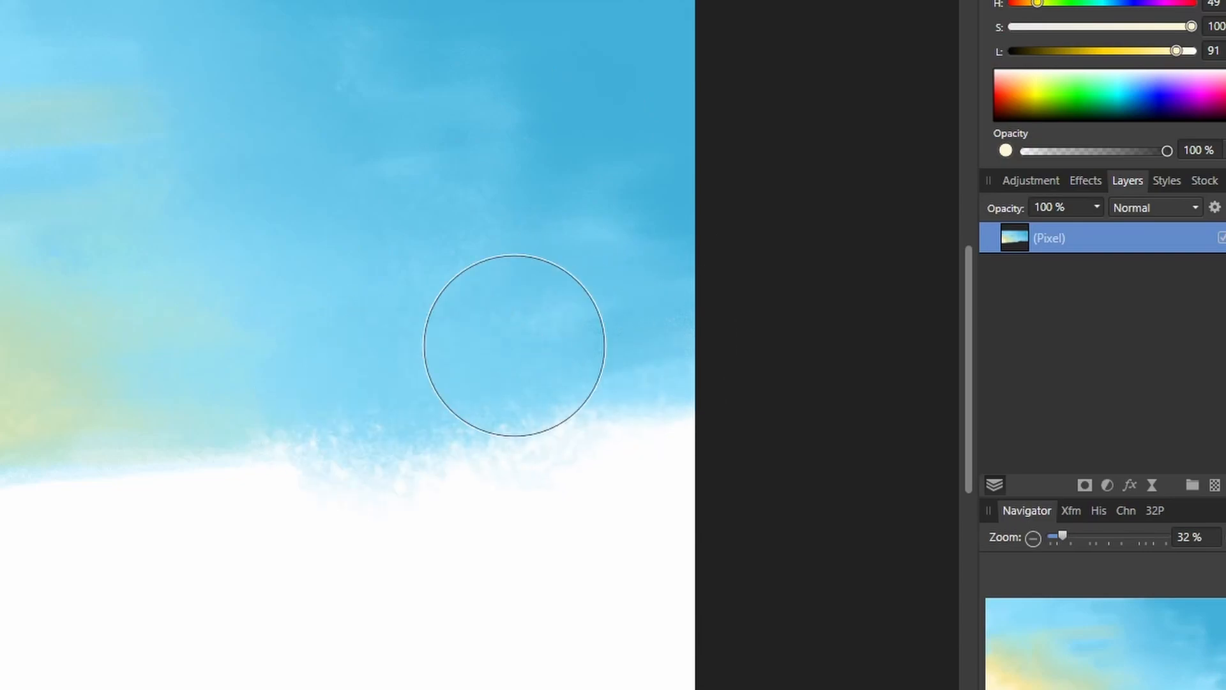
{"action": "left_click_drag", "start_coordinate": [478, 365], "coordinate": [677, 409]}
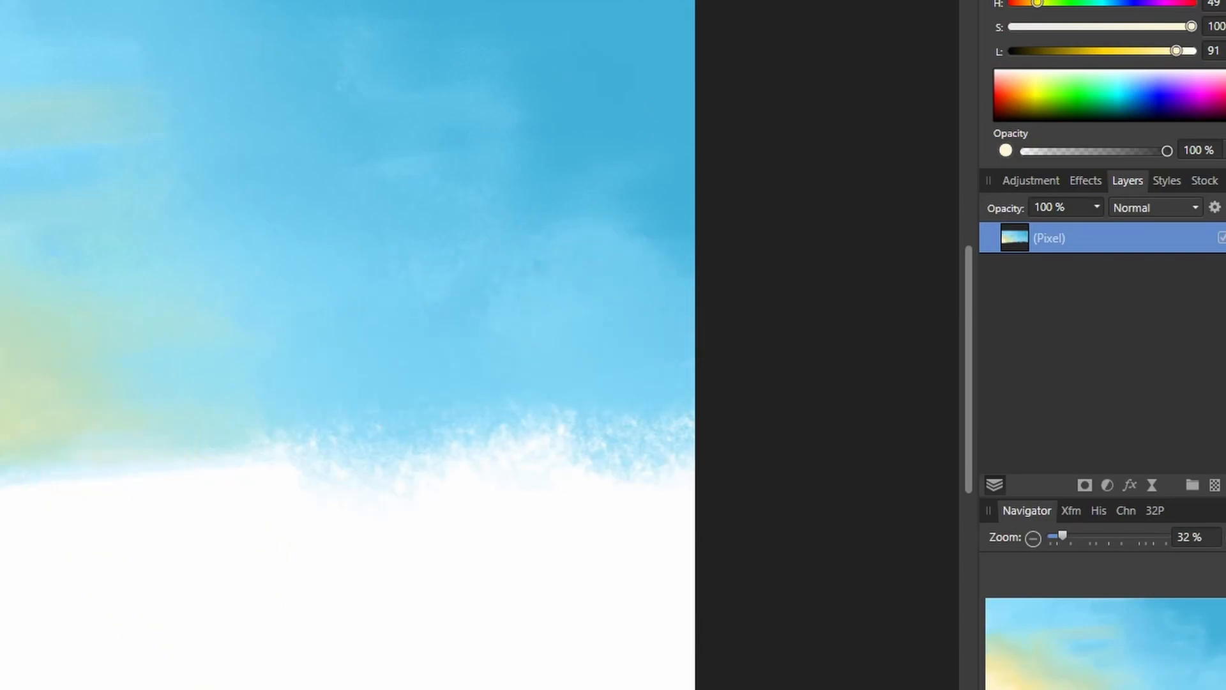
Step: Apply a Gaussian Blur layer effect to the sky layer and raise its radius to smooth the brush strokes
{"action": "left_click", "coordinate": [1078, 185]}
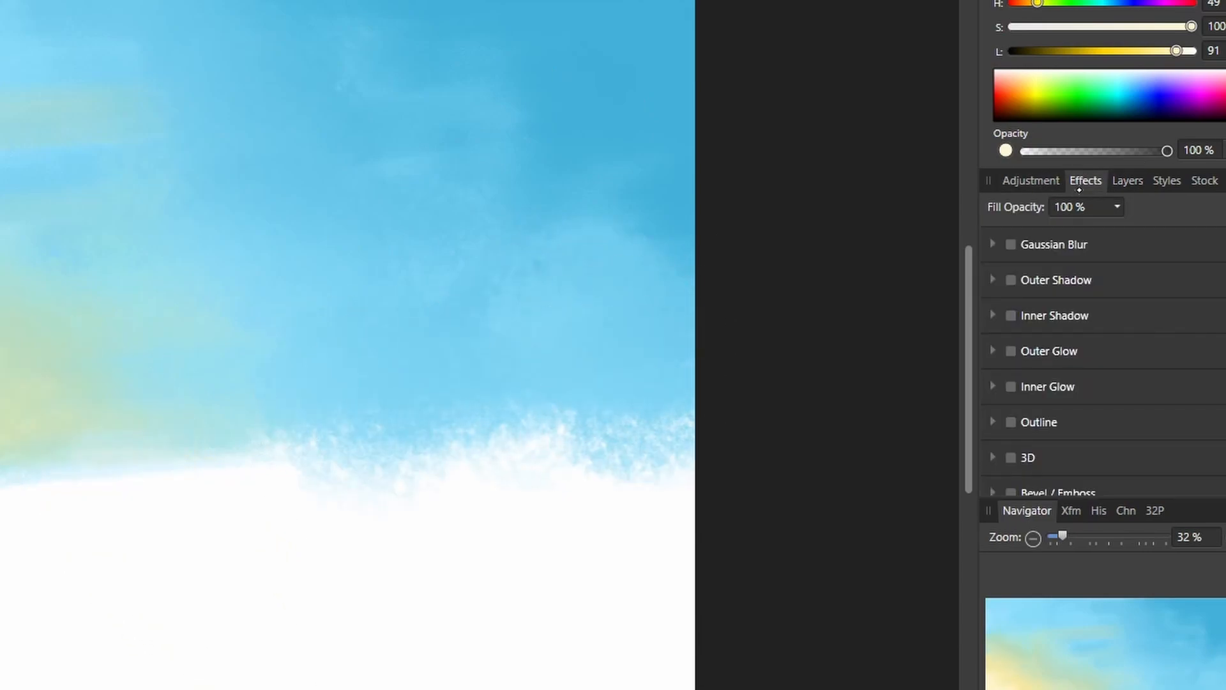
{"action": "left_click", "coordinate": [1011, 245]}
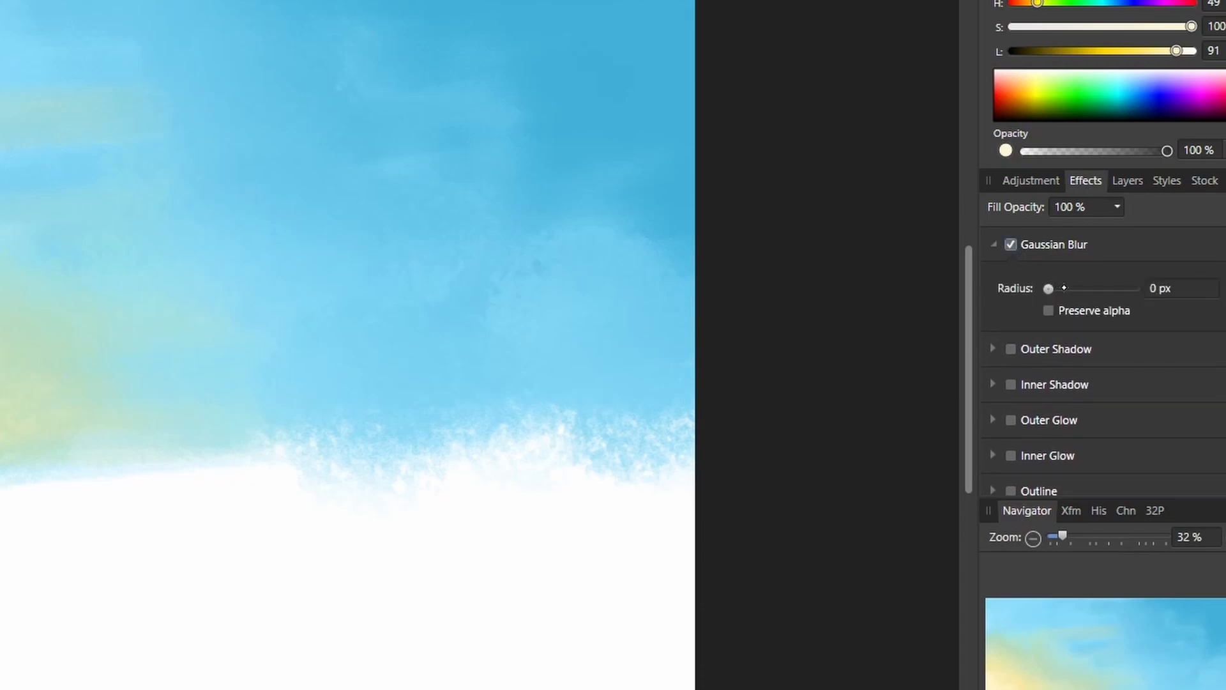
{"action": "left_click_drag", "start_coordinate": [1074, 290], "coordinate": [1073, 290]}
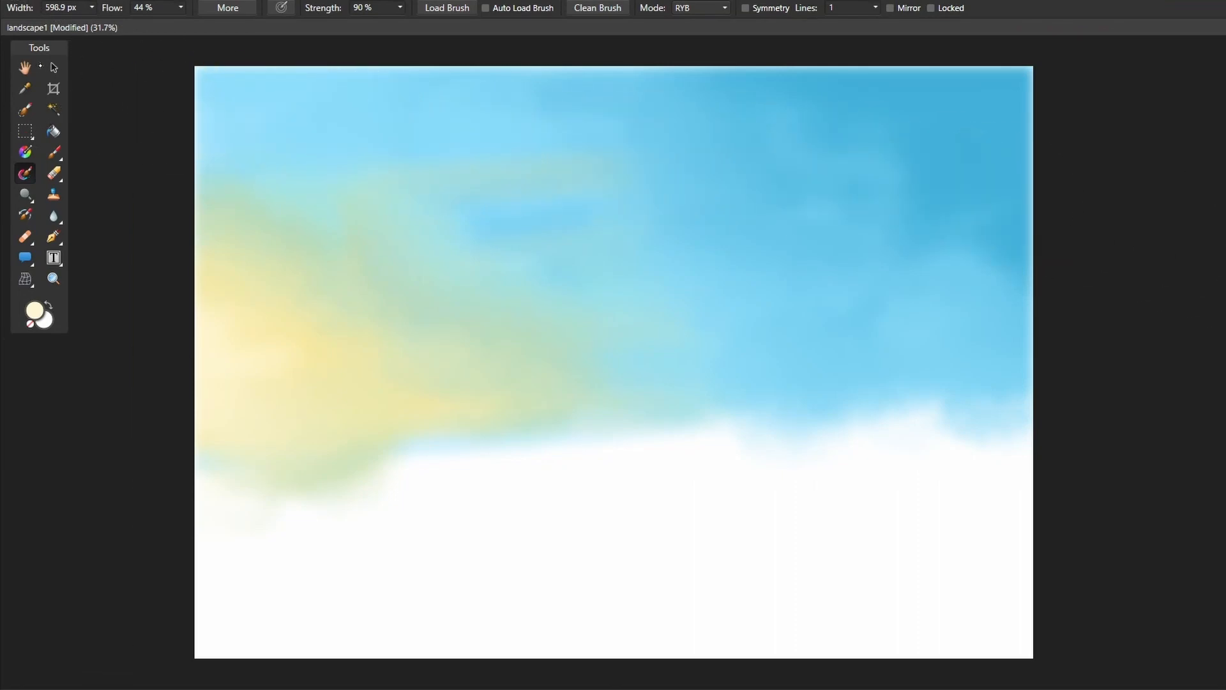
Step: Enlarge the sky layer slightly past the canvas edges to hide the blurred borders, and deselect it
{"action": "left_click", "coordinate": [54, 67]}
{"action": "left_click_drag", "start_coordinate": [194, 66], "coordinate": [181, 58]}
{"action": "left_click_drag", "start_coordinate": [1031, 547], "coordinate": [1051, 553]}
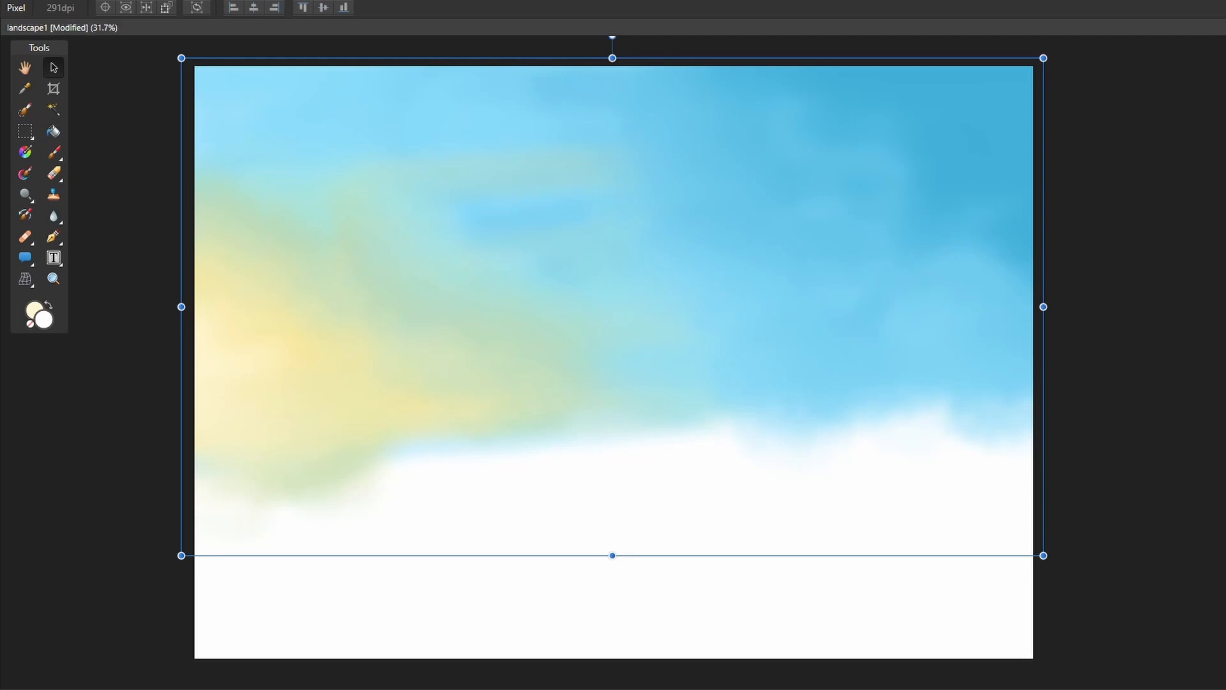
{"action": "key", "text": "ctrl+d"}
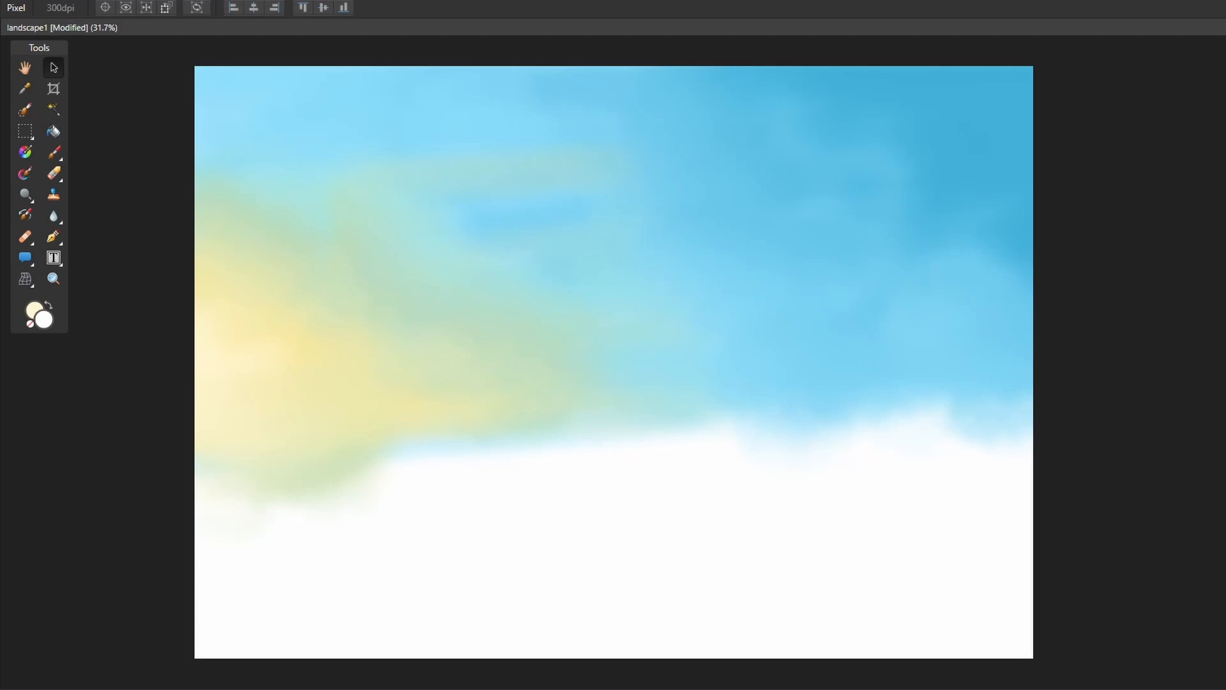
Step: On a new pixel layer, paint a soft pink cloud streak across the upper-left sky with an 83 px brush
{"action": "key", "text": "b"}
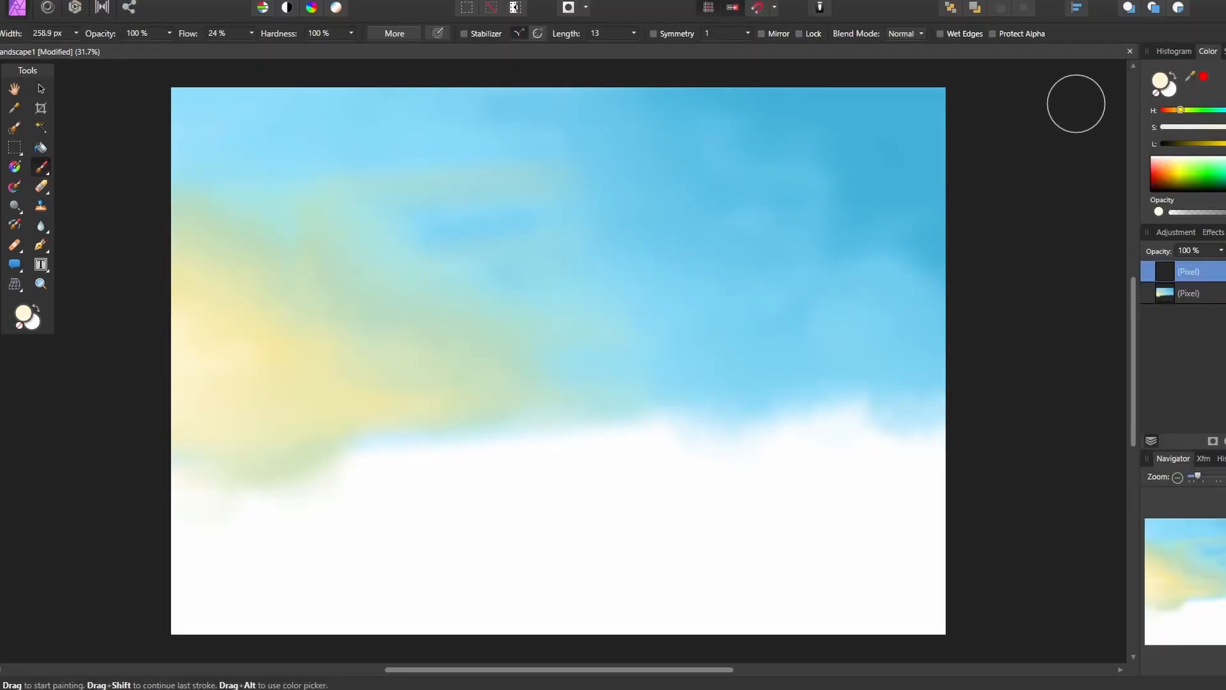
{"action": "left_click", "coordinate": [1225, 109]}
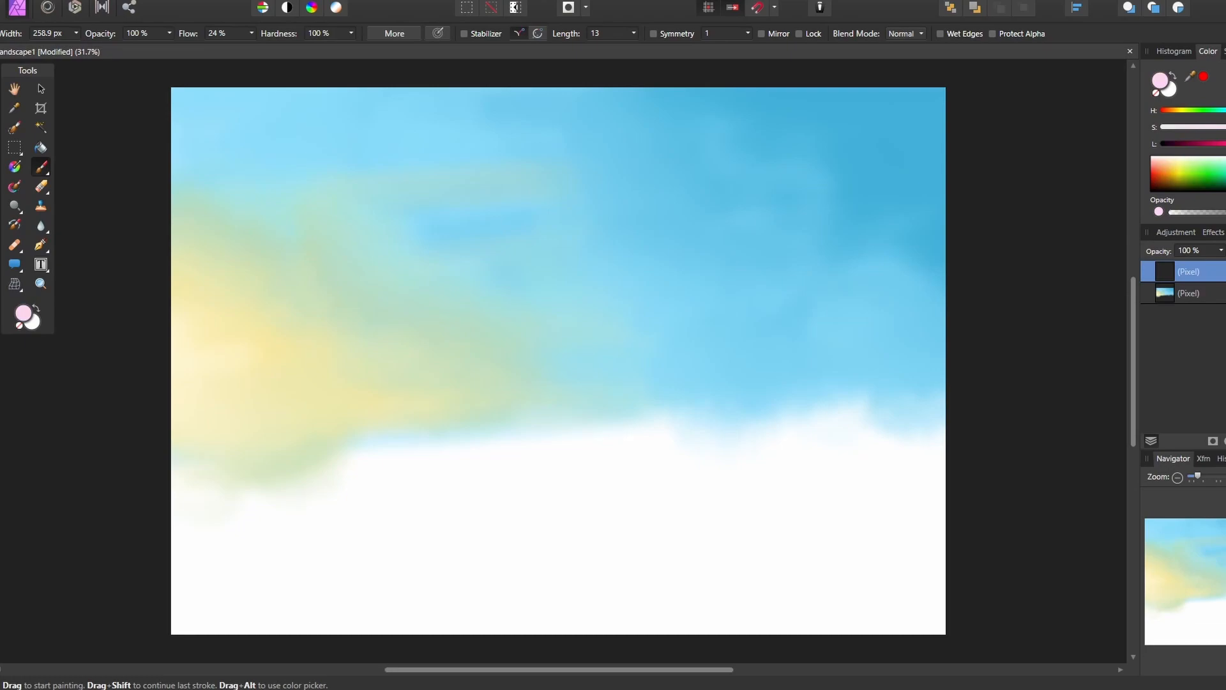
{"action": "left_click", "coordinate": [1225, 144]}
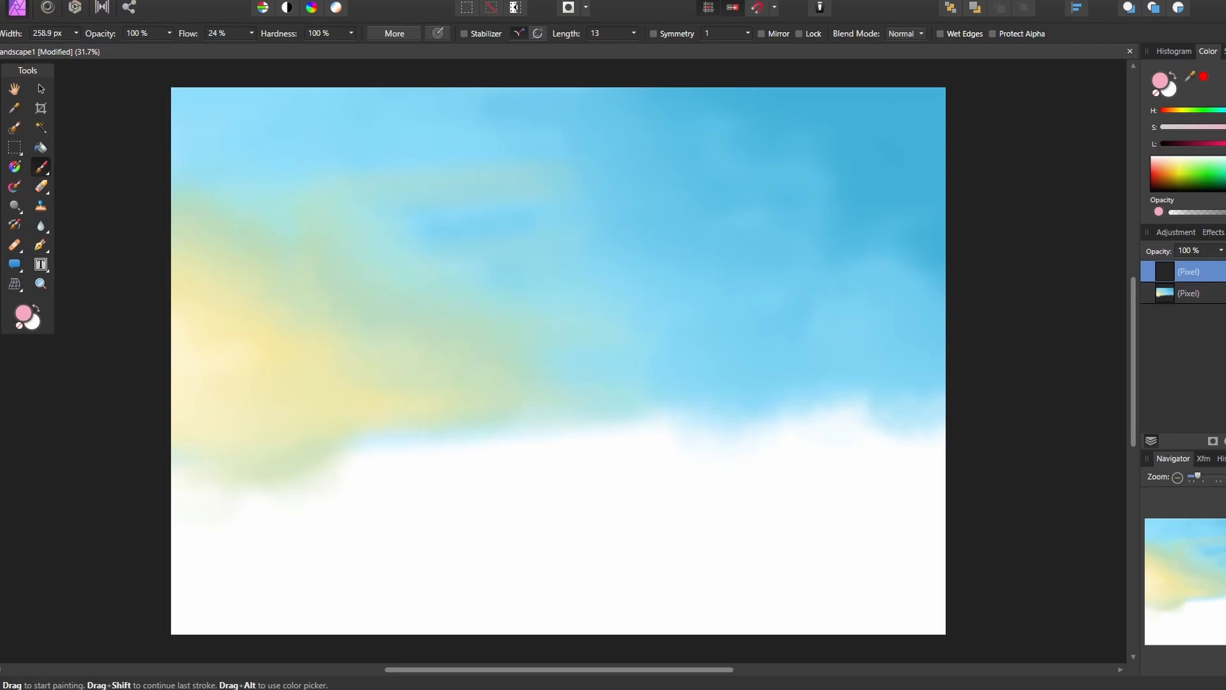
{"action": "key", "text": "bracketleft"}
{"action": "key", "text": "bracketleft"}
{"action": "key", "text": "bracketleft"}
{"action": "key", "text": "bracketleft"}
{"action": "key", "text": "bracketleft"}
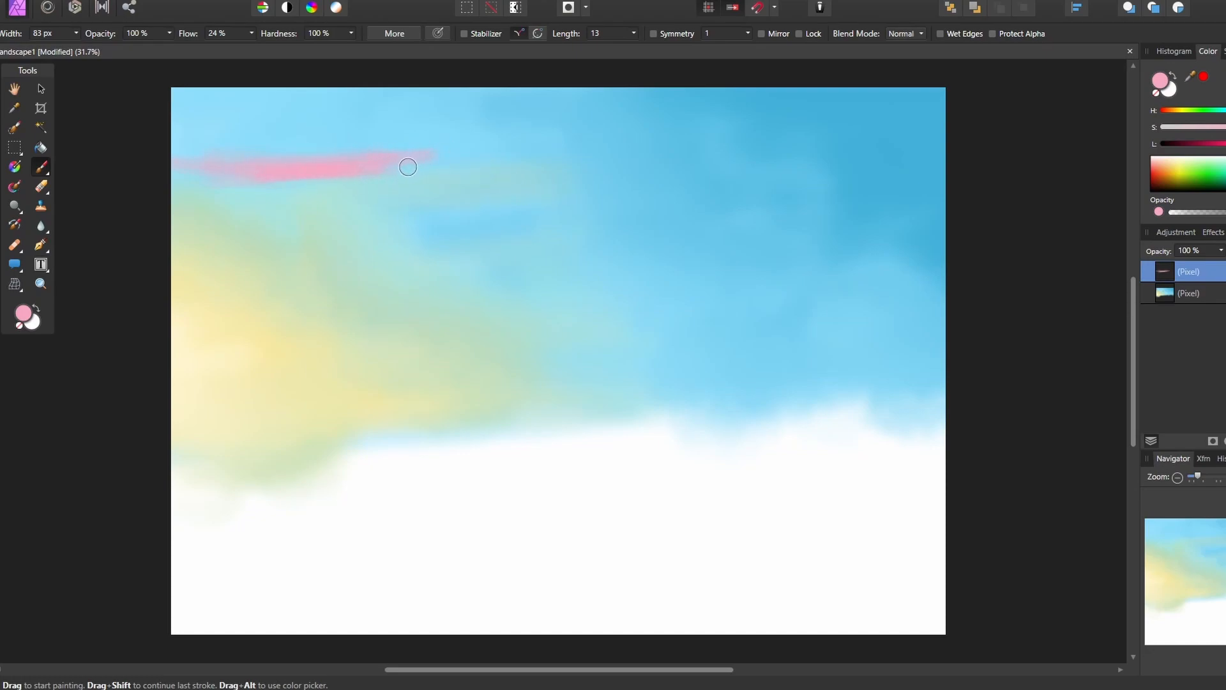
Step: Enlarge the brush to about 273 px and paint broad, soft pink clouds over the upper, middle and lower-right sky
{"action": "key", "text": "bracketright"}
{"action": "key", "text": "bracketright"}
{"action": "key", "text": "bracketright"}
{"action": "key", "text": "bracketleft"}
{"action": "mouse_move", "coordinate": [201, 158]}
{"action": "left_mouse_down"}
{"action": "mouse_move", "coordinate": [386, 146]}
{"action": "mouse_move", "coordinate": [241, 157]}
{"action": "mouse_move", "coordinate": [165, 141]}
{"action": "mouse_move", "coordinate": [355, 150]}
{"action": "mouse_move", "coordinate": [396, 146]}
{"action": "mouse_move", "coordinate": [298, 150]}
{"action": "mouse_move", "coordinate": [479, 114]}
{"action": "mouse_move", "coordinate": [442, 140]}
{"action": "mouse_move", "coordinate": [503, 126]}
{"action": "mouse_move", "coordinate": [325, 151]}
{"action": "mouse_move", "coordinate": [484, 130]}
{"action": "left_mouse_up"}
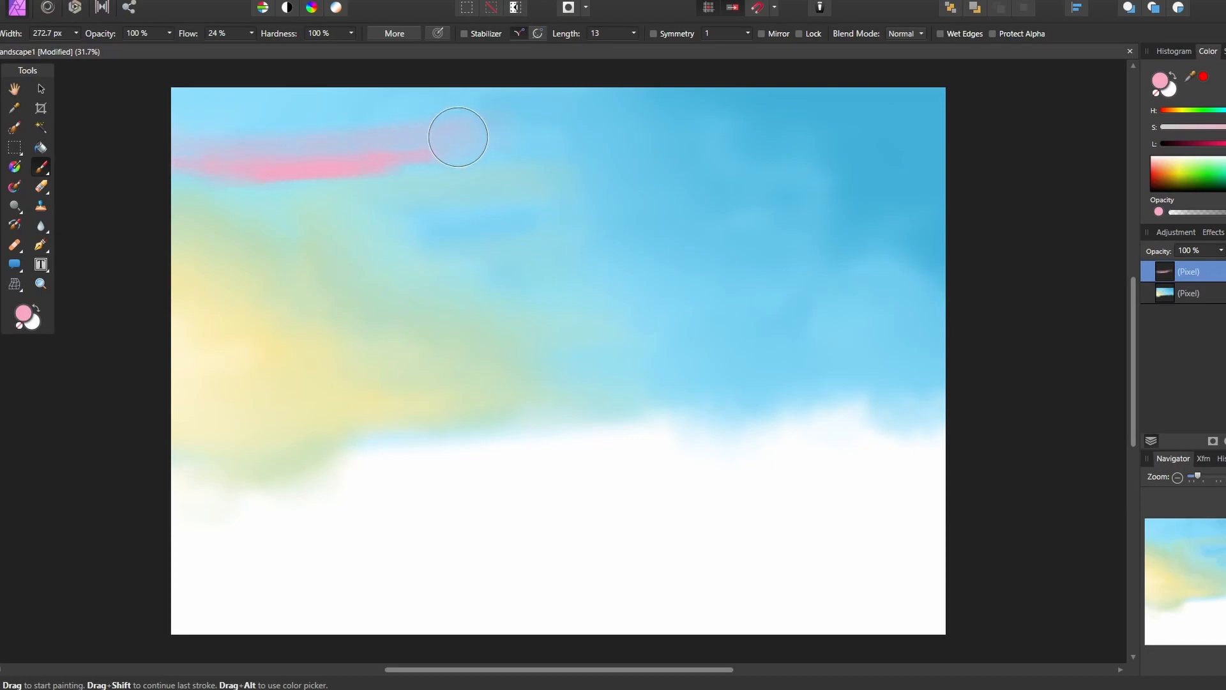
{"action": "mouse_move", "coordinate": [613, 110]}
{"action": "left_mouse_down"}
{"action": "mouse_move", "coordinate": [679, 109]}
{"action": "mouse_move", "coordinate": [600, 104]}
{"action": "mouse_move", "coordinate": [837, 121]}
{"action": "mouse_move", "coordinate": [561, 156]}
{"action": "mouse_move", "coordinate": [673, 150]}
{"action": "mouse_move", "coordinate": [591, 159]}
{"action": "mouse_move", "coordinate": [520, 241]}
{"action": "mouse_move", "coordinate": [506, 210]}
{"action": "mouse_move", "coordinate": [622, 211]}
{"action": "mouse_move", "coordinate": [434, 263]}
{"action": "mouse_move", "coordinate": [684, 274]}
{"action": "mouse_move", "coordinate": [594, 274]}
{"action": "mouse_move", "coordinate": [707, 287]}
{"action": "mouse_move", "coordinate": [1008, 283]}
{"action": "mouse_move", "coordinate": [832, 320]}
{"action": "mouse_move", "coordinate": [854, 295]}
{"action": "mouse_move", "coordinate": [607, 345]}
{"action": "mouse_move", "coordinate": [894, 349]}
{"action": "mouse_move", "coordinate": [646, 392]}
{"action": "mouse_move", "coordinate": [583, 353]}
{"action": "mouse_move", "coordinate": [692, 373]}
{"action": "mouse_move", "coordinate": [709, 392]}
{"action": "mouse_move", "coordinate": [549, 419]}
{"action": "left_mouse_up"}
Step: With progressively smaller brushes, paint a pink band above the yellow glow and thin accent streaks over the pink clouds
{"action": "key", "text": "bracketleft"}
{"action": "key", "text": "bracketleft"}
{"action": "mouse_move", "coordinate": [301, 300]}
{"action": "left_mouse_down"}
{"action": "mouse_move", "coordinate": [169, 299]}
{"action": "mouse_move", "coordinate": [470, 291]}
{"action": "mouse_move", "coordinate": [161, 277]}
{"action": "left_mouse_up"}
{"action": "key", "text": "bracketleft"}
{"action": "left_click_drag", "start_coordinate": [252, 312], "coordinate": [382, 313]}
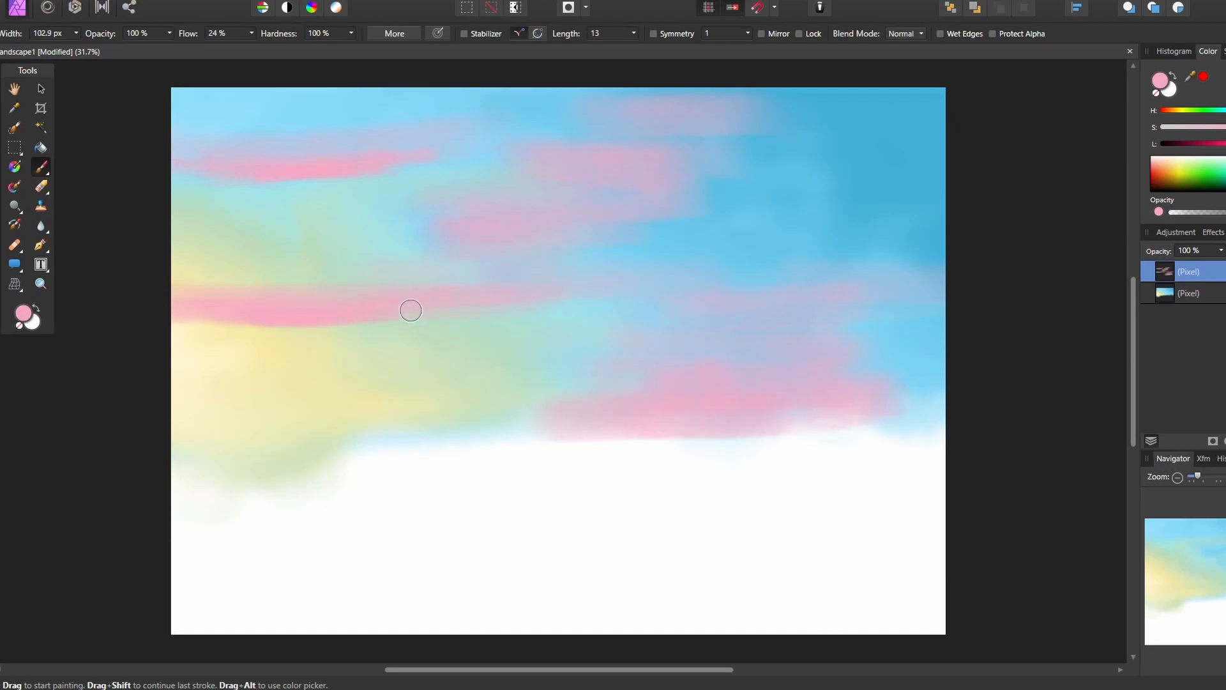
{"action": "left_click_drag", "start_coordinate": [297, 208], "coordinate": [290, 221]}
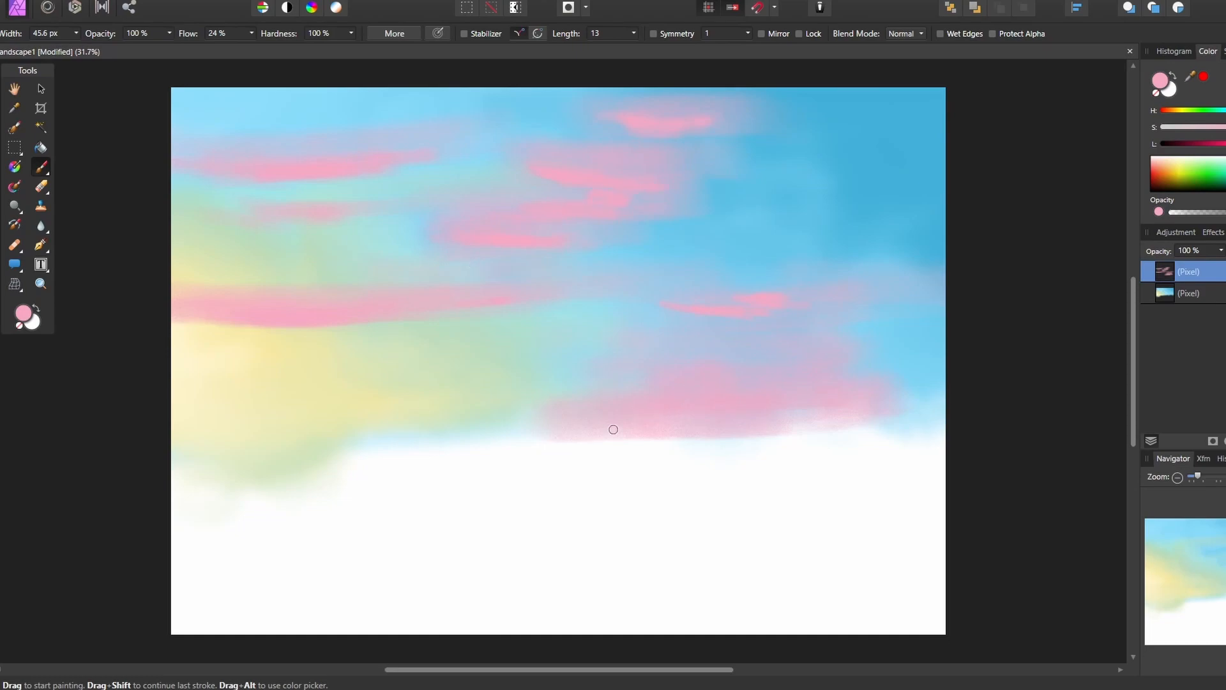
{"action": "left_click_drag", "start_coordinate": [666, 349], "coordinate": [491, 369]}
Step: Build up pink clouds in the dark blue upper-right sky, enlarging the brush to about 212 px for softer patches
{"action": "left_click_drag", "start_coordinate": [824, 187], "coordinate": [868, 185]}
{"action": "key", "text": "bracketright"}
{"action": "key", "text": "bracketright"}
{"action": "key", "text": "bracketright"}
{"action": "mouse_move", "coordinate": [757, 171]}
{"action": "left_mouse_down"}
{"action": "mouse_move", "coordinate": [932, 165]}
{"action": "mouse_move", "coordinate": [939, 95]}
{"action": "left_mouse_up"}
{"action": "key", "text": "bracketright"}
{"action": "key", "text": "bracketright"}
{"action": "left_click_drag", "start_coordinate": [939, 230], "coordinate": [850, 243]}
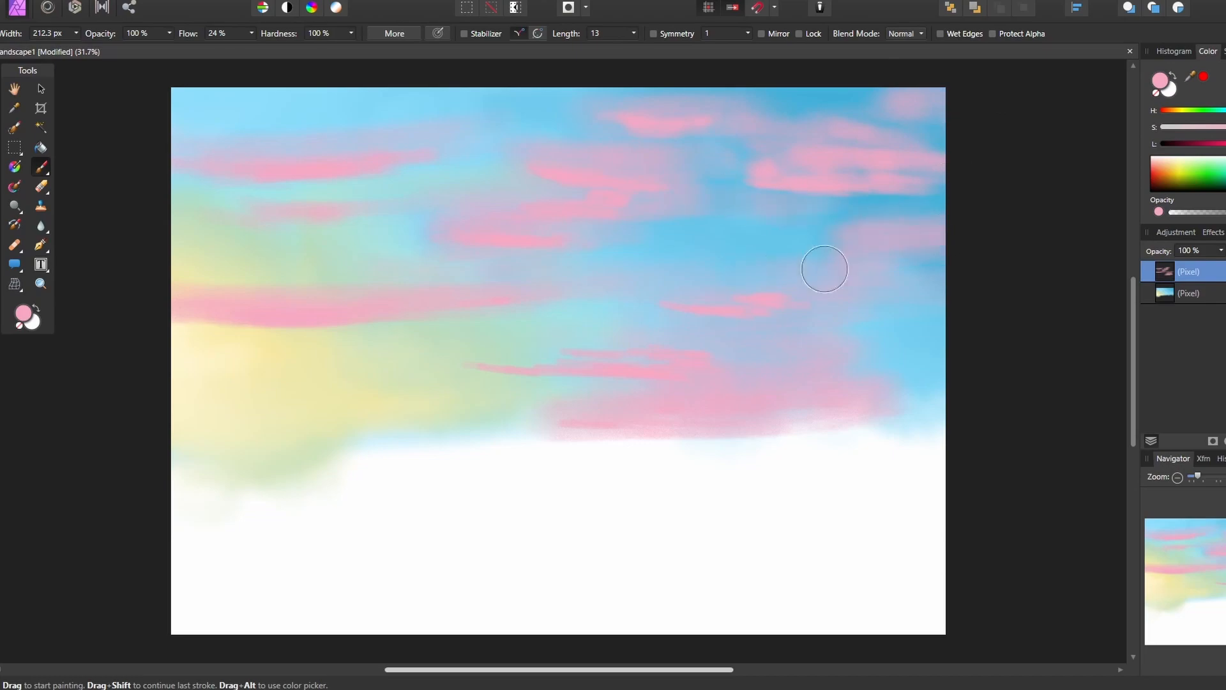
Step: Reduce the brush to about 94 px and add pink streaks along the sky's top edge, middle and horizon
{"action": "key", "text": "bracketleft"}
{"action": "key", "text": "bracketleft"}
{"action": "key", "text": "bracketleft"}
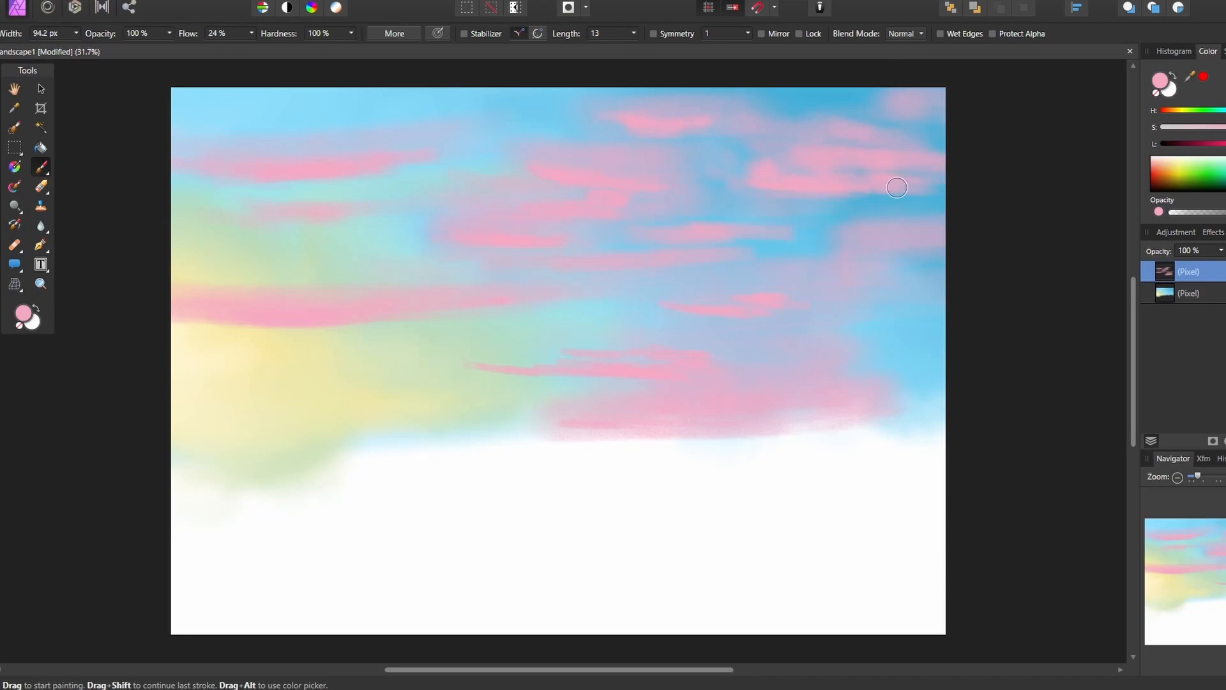
{"action": "left_click_drag", "start_coordinate": [659, 94], "coordinate": [932, 134]}
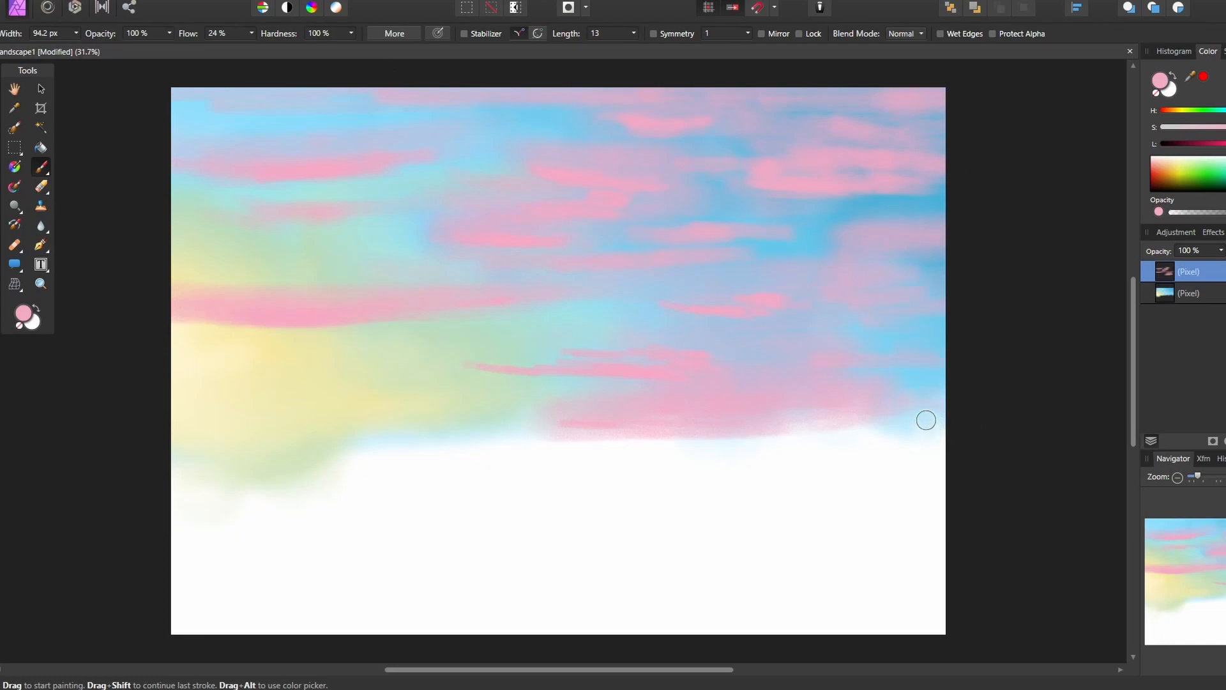
{"action": "left_click_drag", "start_coordinate": [644, 352], "coordinate": [383, 348]}
{"action": "left_click_drag", "start_coordinate": [748, 447], "coordinate": [382, 419]}
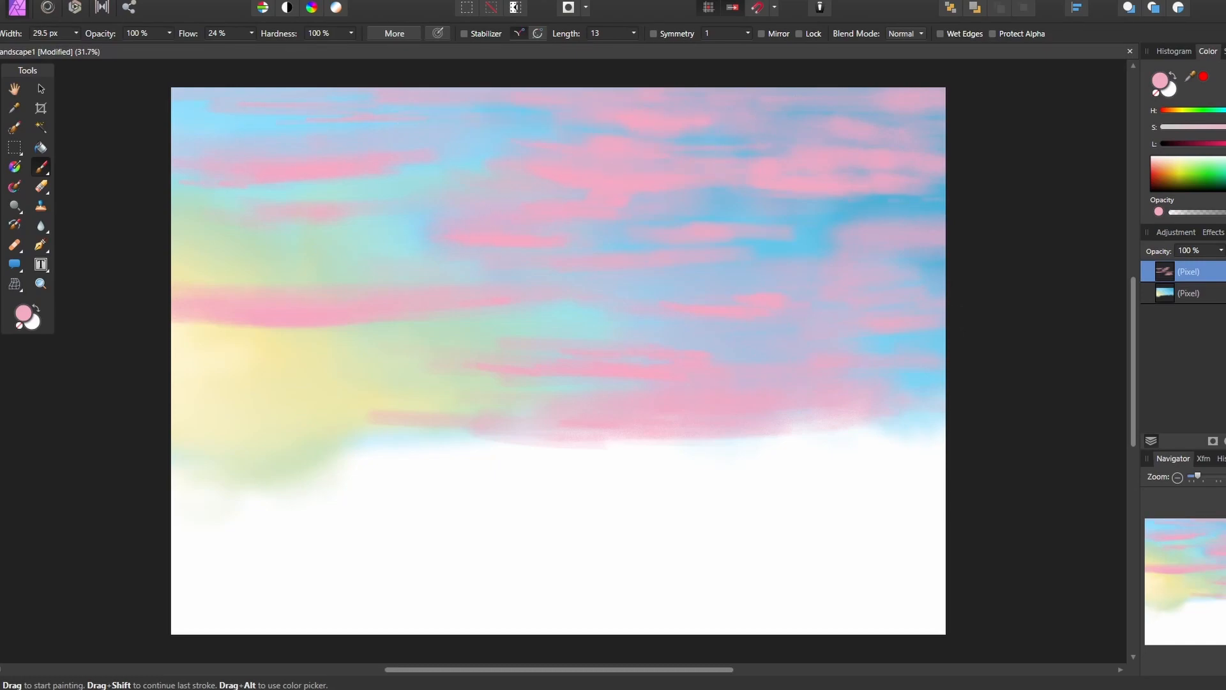
Step: With a 420.2 px brush, soften the right-hand clouds with sampled sky blue and the upper sky with sampled lavender
{"action": "left_click", "coordinate": [841, 205], "text": "alt"}
{"action": "mouse_move", "coordinate": [840, 205]}
{"action": "left_mouse_down"}
{"action": "mouse_move", "coordinate": [843, 169]}
{"action": "mouse_move", "coordinate": [562, 198]}
{"action": "left_mouse_up"}
{"action": "left_click_drag", "start_coordinate": [901, 373], "coordinate": [856, 383]}
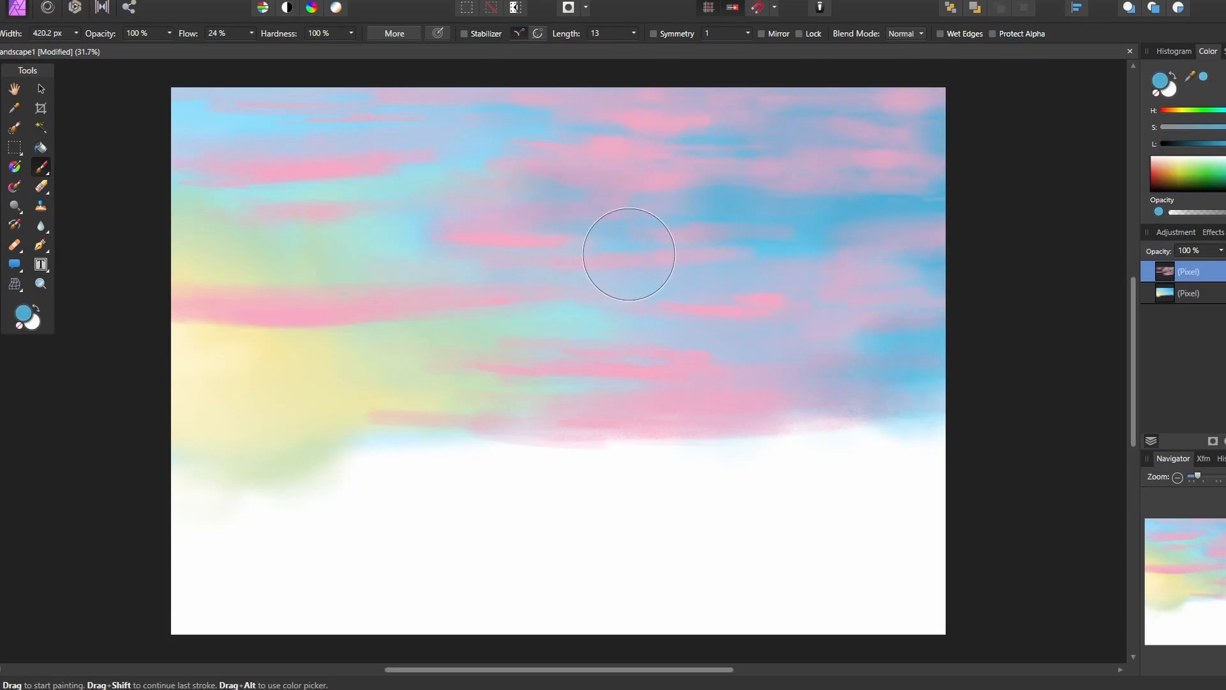
{"action": "left_click", "coordinate": [627, 90], "text": "alt"}
{"action": "left_click_drag", "start_coordinate": [211, 127], "coordinate": [630, 151]}
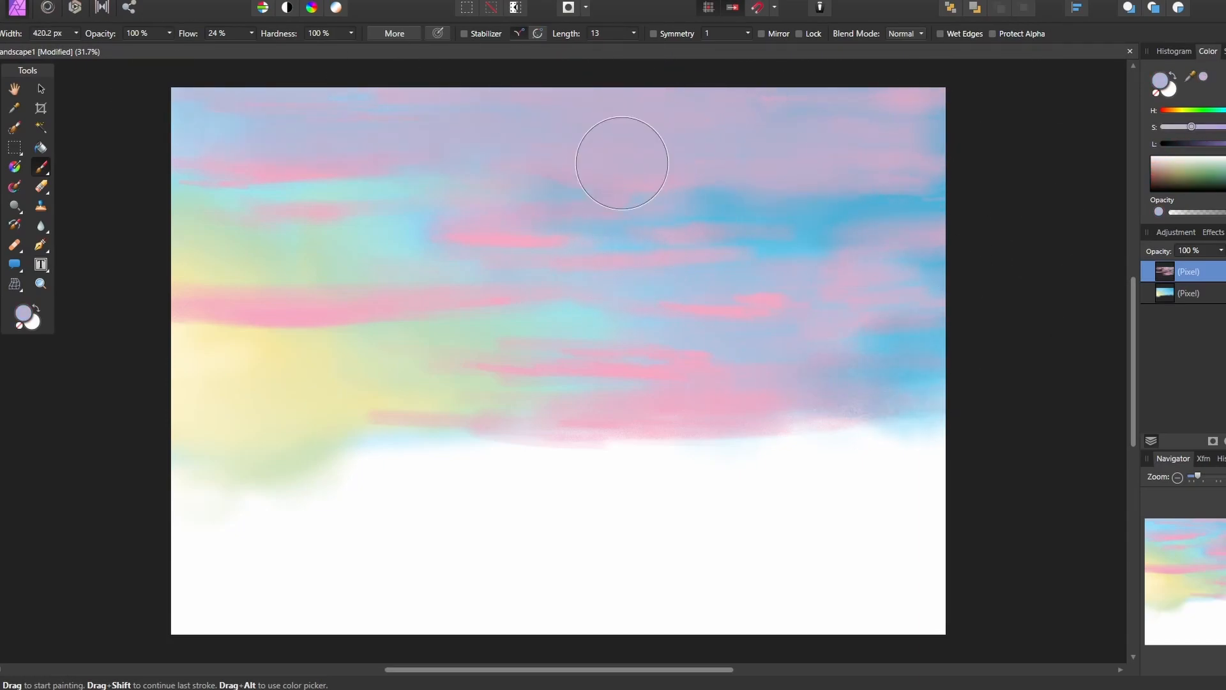
Step: Sample pink from the clouds with a smaller brush and paint broad soft pink patches over the lavender upper sky
{"action": "key", "text": "bracketleft"}
{"action": "key", "text": "bracketleft"}
{"action": "key", "text": "bracketleft"}
{"action": "left_click", "coordinate": [736, 300], "text": "alt"}
{"action": "mouse_move", "coordinate": [691, 192]}
{"action": "left_mouse_down"}
{"action": "mouse_move", "coordinate": [645, 166]}
{"action": "mouse_move", "coordinate": [640, 135]}
{"action": "left_mouse_up"}
Step: Reduce the brush to about 135 px and below, and extend the pink clouds with smaller wisps over the blue area
{"action": "key", "text": "bracketleft"}
{"action": "key", "text": "bracketleft"}
{"action": "key", "text": "bracketleft"}
{"action": "key", "text": "bracketleft"}
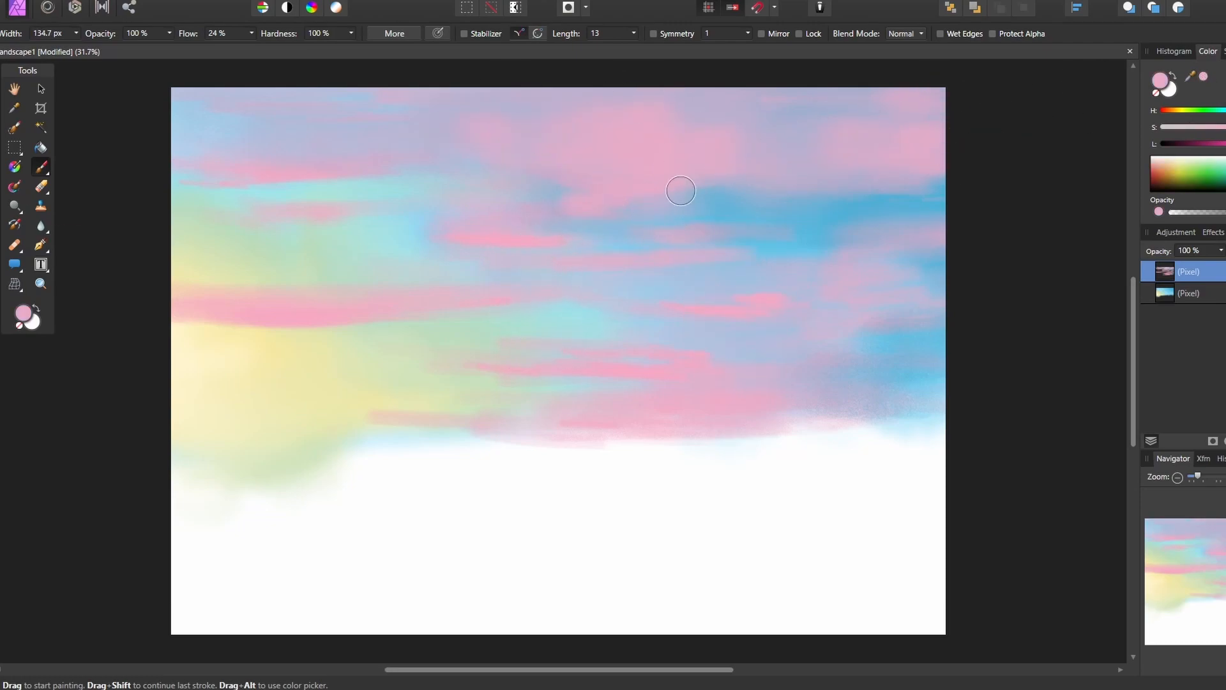
{"action": "left_click_drag", "start_coordinate": [704, 225], "coordinate": [757, 220]}
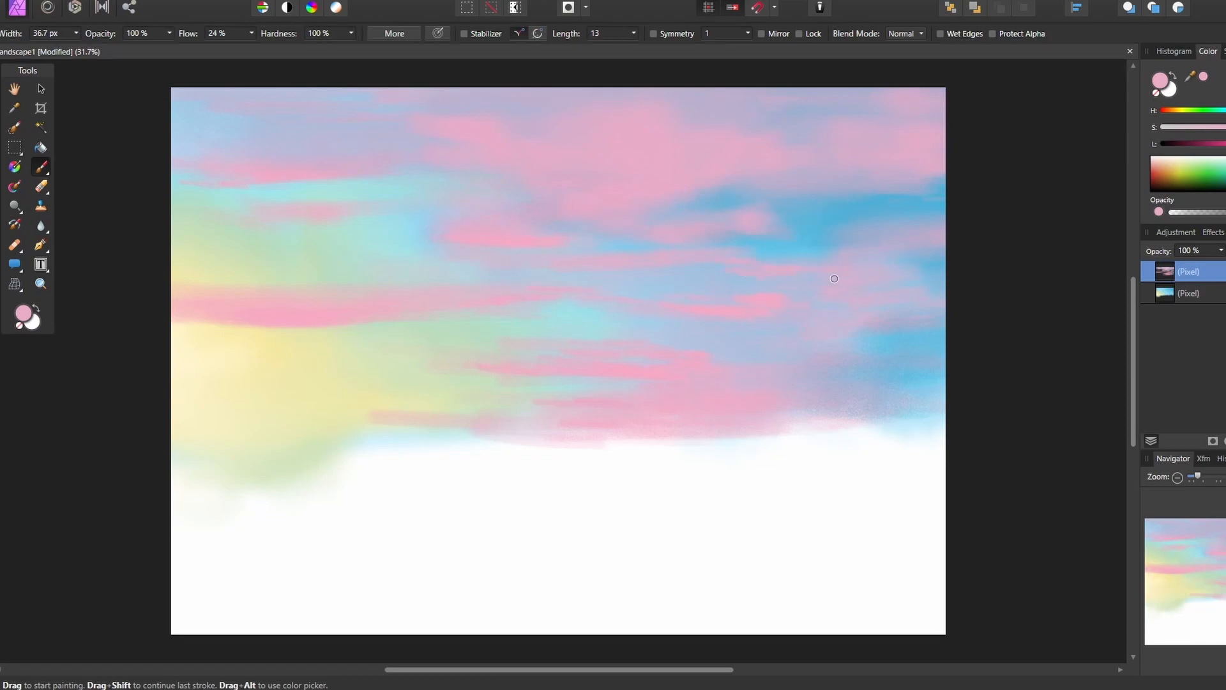
Step: Mesh-warp the pink cloud layer with two added nodes, pull its lower edge upward, and apply the warp
{"action": "left_click", "coordinate": [41, 89]}
{"action": "left_click", "coordinate": [15, 283]}
{"action": "double_click", "coordinate": [312, 271]}
{"action": "double_click", "coordinate": [785, 271]}
{"action": "left_click_drag", "start_coordinate": [785, 451], "coordinate": [783, 428]}
{"action": "left_click_drag", "start_coordinate": [312, 452], "coordinate": [315, 426]}
{"action": "left_click", "coordinate": [24, 34]}
Step: Add a new pixel layer and paint a dark blue mountain base across the full width of the horizon
{"action": "key", "text": "ctrl+shift+n"}
{"action": "key", "text": "b"}
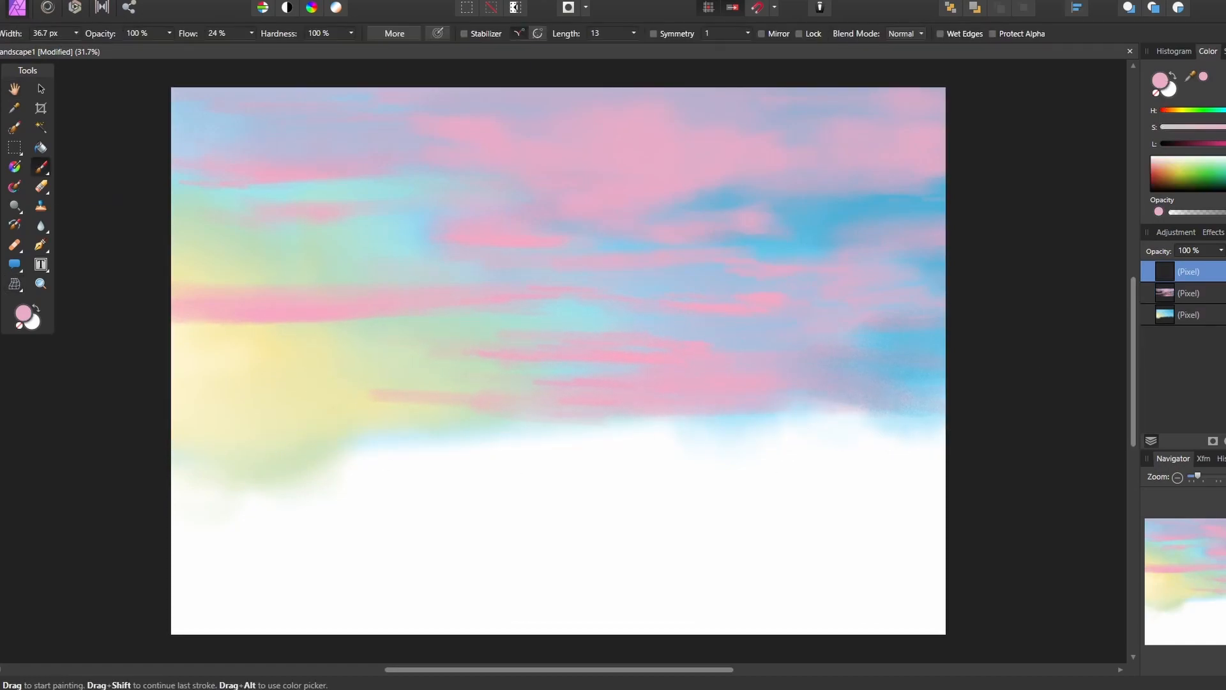
{"action": "left_click", "coordinate": [1203, 145]}
{"action": "mouse_move", "coordinate": [171, 375]}
{"action": "left_mouse_down"}
{"action": "mouse_move", "coordinate": [392, 336]}
{"action": "mouse_move", "coordinate": [515, 330]}
{"action": "mouse_move", "coordinate": [603, 351]}
{"action": "mouse_move", "coordinate": [667, 330]}
{"action": "mouse_move", "coordinate": [804, 338]}
{"action": "mouse_move", "coordinate": [219, 391]}
{"action": "mouse_move", "coordinate": [393, 396]}
{"action": "left_mouse_up"}
{"action": "left_click", "coordinate": [1197, 143]}
{"action": "left_click_drag", "start_coordinate": [289, 394], "coordinate": [626, 389]}
{"action": "left_click_drag", "start_coordinate": [490, 395], "coordinate": [932, 397]}
{"action": "left_click_drag", "start_coordinate": [785, 396], "coordinate": [946, 392]}
Step: Enlarge the brush and build up the dark blue mountain range with rounded peaks and sloping ridges
{"action": "key", "text": "]"}
{"action": "key", "text": "]"}
{"action": "key", "text": "]"}
{"action": "key", "text": "]"}
{"action": "key", "text": "]"}
{"action": "mouse_move", "coordinate": [573, 394]}
{"action": "left_mouse_down"}
{"action": "mouse_move", "coordinate": [508, 377]}
{"action": "mouse_move", "coordinate": [514, 350]}
{"action": "mouse_move", "coordinate": [454, 350]}
{"action": "mouse_move", "coordinate": [700, 344]}
{"action": "mouse_move", "coordinate": [699, 375]}
{"action": "mouse_move", "coordinate": [739, 348]}
{"action": "mouse_move", "coordinate": [863, 370]}
{"action": "left_mouse_up"}
{"action": "key", "text": "["}
{"action": "mouse_move", "coordinate": [422, 358]}
{"action": "left_mouse_down"}
{"action": "mouse_move", "coordinate": [207, 374]}
{"action": "mouse_move", "coordinate": [194, 385]}
{"action": "mouse_move", "coordinate": [234, 368]}
{"action": "mouse_move", "coordinate": [401, 347]}
{"action": "mouse_move", "coordinate": [519, 345]}
{"action": "mouse_move", "coordinate": [485, 355]}
{"action": "mouse_move", "coordinate": [513, 347]}
{"action": "mouse_move", "coordinate": [640, 383]}
{"action": "mouse_move", "coordinate": [719, 330]}
{"action": "mouse_move", "coordinate": [812, 349]}
{"action": "mouse_move", "coordinate": [869, 389]}
{"action": "mouse_move", "coordinate": [624, 356]}
{"action": "left_mouse_up"}
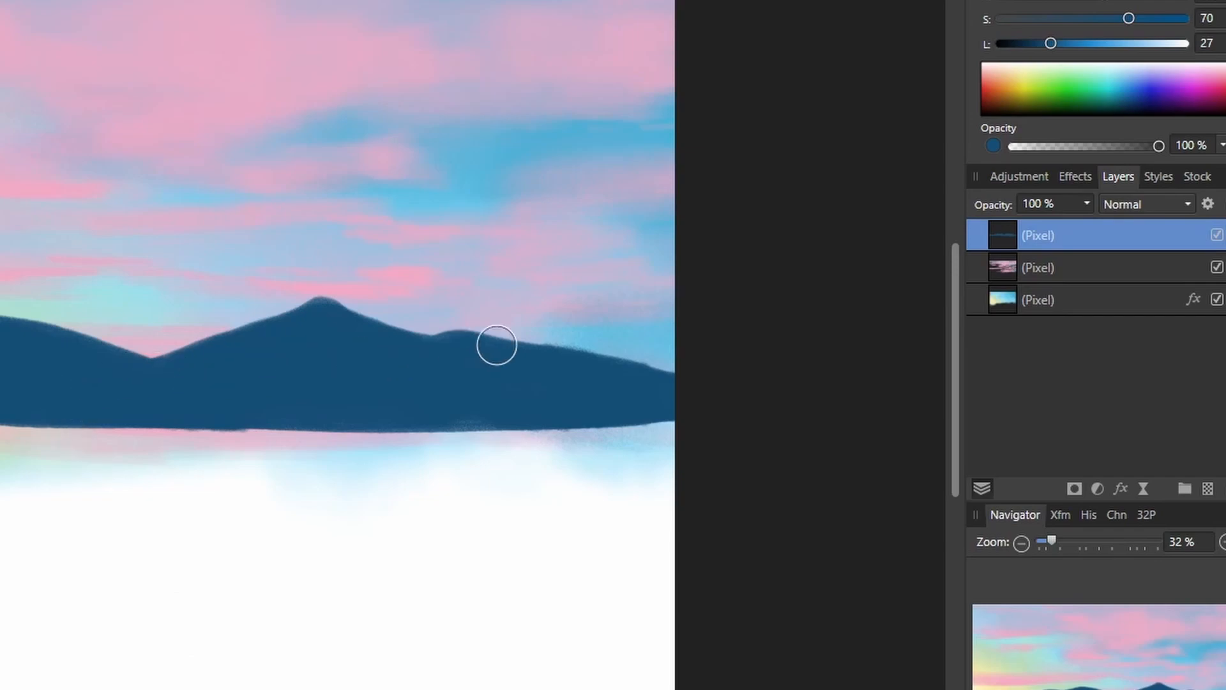
Step: Add a new pixel layer, nest it inside the mountain layer, and expand that layer group
{"action": "key", "text": "ctrl+shift+n"}
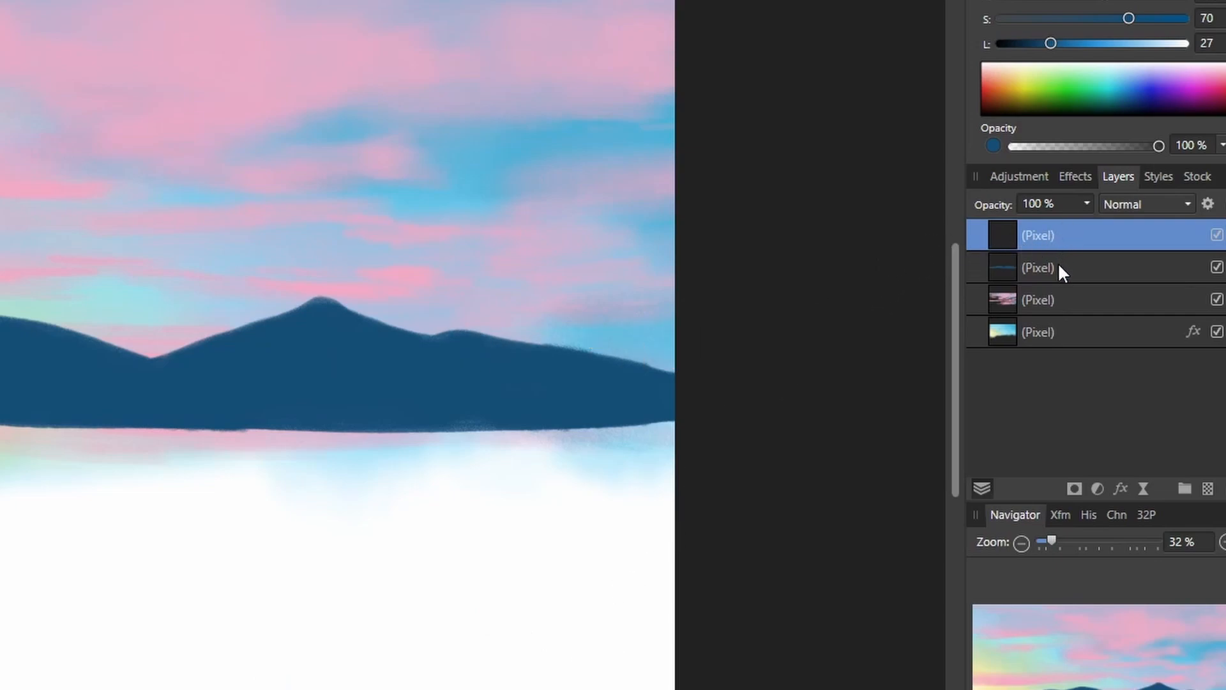
{"action": "left_click_drag", "start_coordinate": [1082, 240], "coordinate": [1064, 274]}
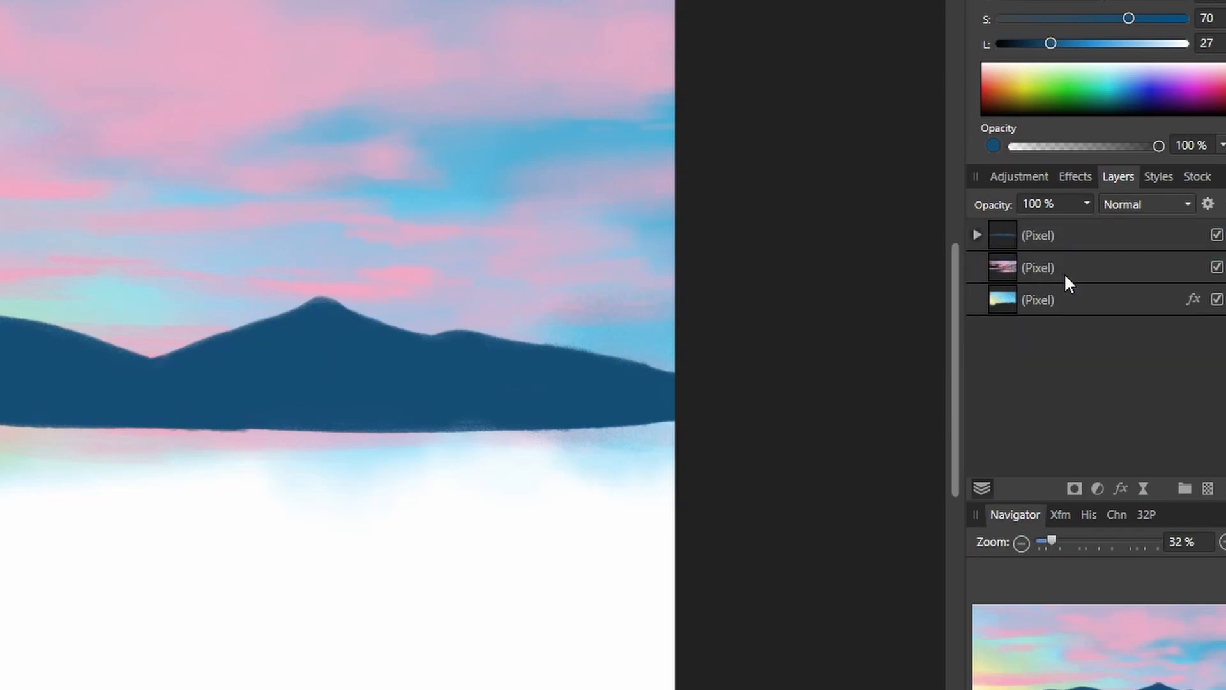
{"action": "left_click", "coordinate": [979, 234]}
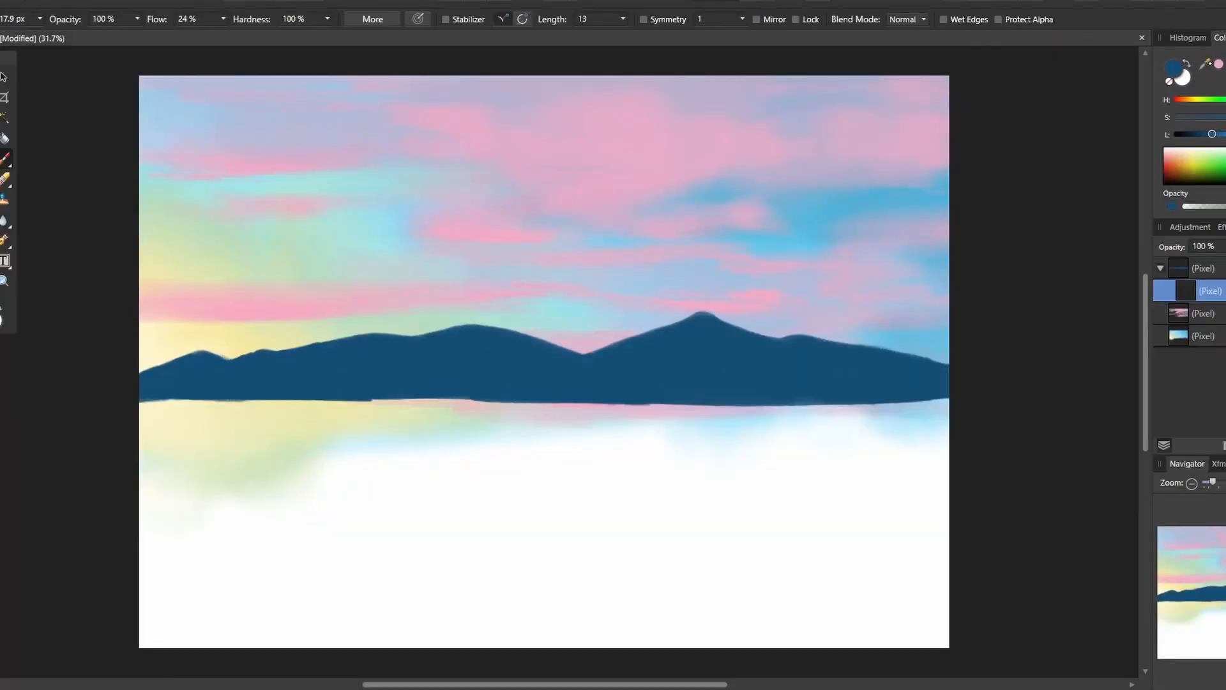
Step: Sample a pale peach and paint sunlit highlights on the leftmost mountain ridges
{"action": "left_click", "coordinate": [193, 350], "text": "alt"}
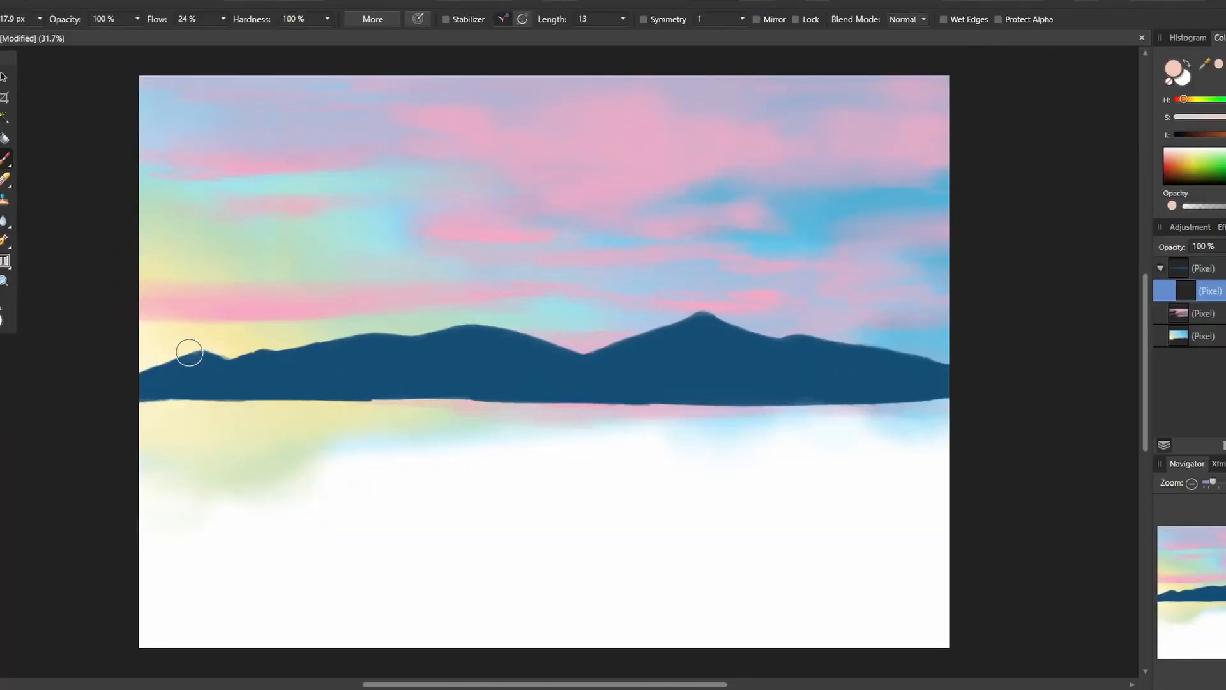
{"action": "key", "text": "ctrl+z"}
{"action": "left_click_drag", "start_coordinate": [198, 354], "coordinate": [150, 365]}
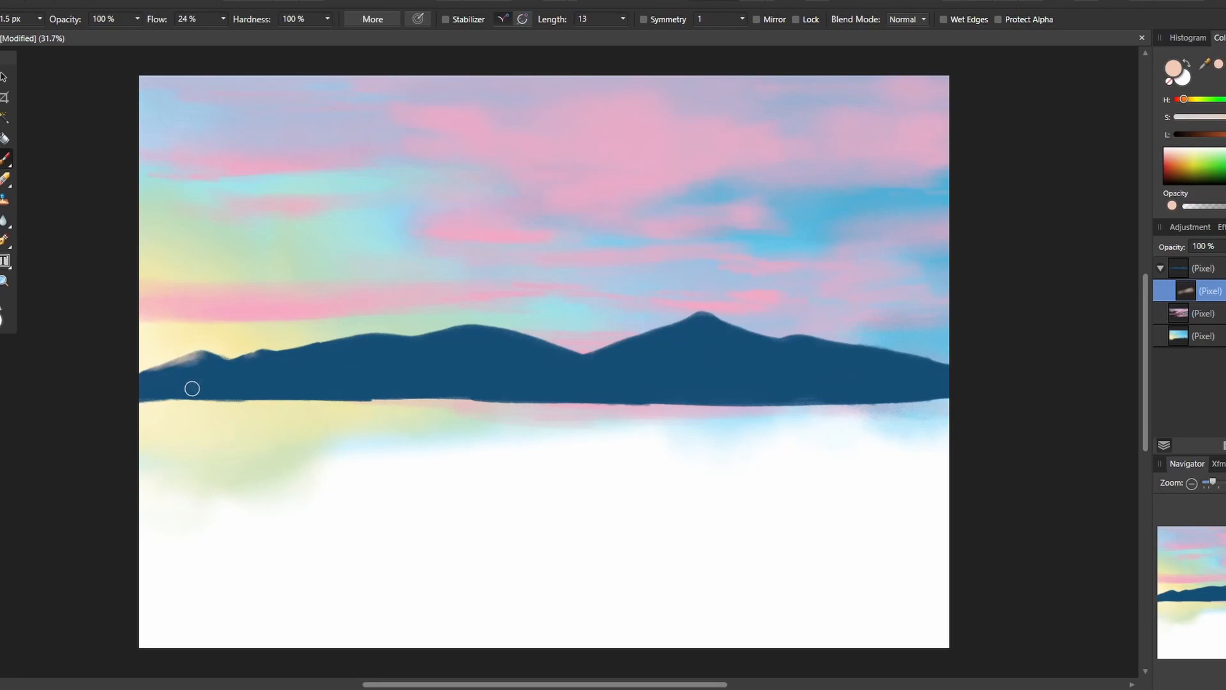
{"action": "mouse_move", "coordinate": [291, 353]}
{"action": "left_mouse_down"}
{"action": "mouse_move", "coordinate": [374, 341]}
{"action": "mouse_move", "coordinate": [381, 353]}
{"action": "left_mouse_up"}
Step: Sample a grey-blue from the highlights and paint slope highlights on the remaining peaks with a 61.5 px brush
{"action": "left_click", "coordinate": [374, 359], "text": "alt"}
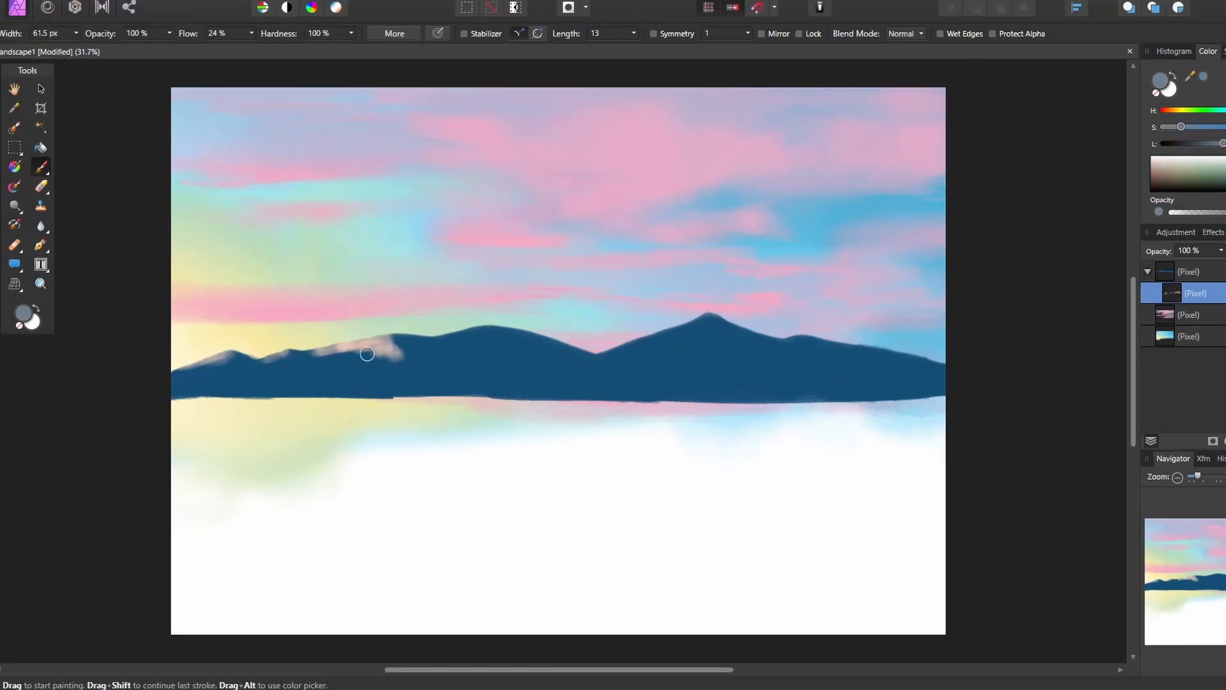
{"action": "mouse_move", "coordinate": [477, 323]}
{"action": "left_mouse_down"}
{"action": "mouse_move", "coordinate": [491, 351]}
{"action": "mouse_move", "coordinate": [475, 341]}
{"action": "mouse_move", "coordinate": [441, 363]}
{"action": "left_mouse_up"}
{"action": "left_click_drag", "start_coordinate": [698, 324], "coordinate": [598, 361]}
{"action": "left_click_drag", "start_coordinate": [442, 352], "coordinate": [431, 359]}
{"action": "left_click_drag", "start_coordinate": [796, 340], "coordinate": [738, 375]}
{"action": "left_click_drag", "start_coordinate": [863, 347], "coordinate": [834, 374]}
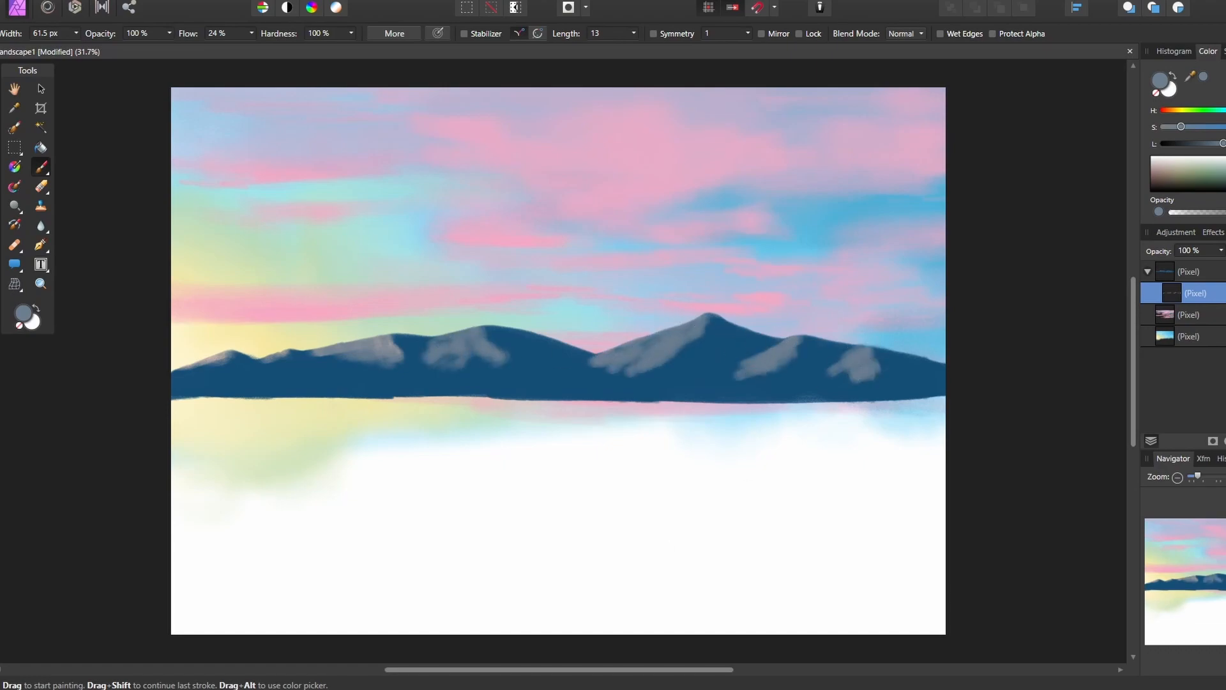
Step: Enlarge the brush to 329.2 px and paint a soft grey-blue haze along the base of the mountains
{"action": "key", "text": "bracketright"}
{"action": "key", "text": "bracketright"}
{"action": "key", "text": "bracketright"}
{"action": "key", "text": "bracketright"}
{"action": "key", "text": "bracketright"}
{"action": "key", "text": "bracketright"}
{"action": "key", "text": "bracketright"}
{"action": "key", "text": "bracketright"}
{"action": "key", "text": "bracketright"}
{"action": "key", "text": "bracketright"}
{"action": "key", "text": "bracketright"}
{"action": "key", "text": "bracketright"}
{"action": "mouse_move", "coordinate": [533, 408]}
{"action": "left_mouse_down"}
{"action": "mouse_move", "coordinate": [318, 410]}
{"action": "mouse_move", "coordinate": [946, 409]}
{"action": "left_mouse_up"}
{"action": "left_click_drag", "start_coordinate": [289, 404], "coordinate": [244, 404]}
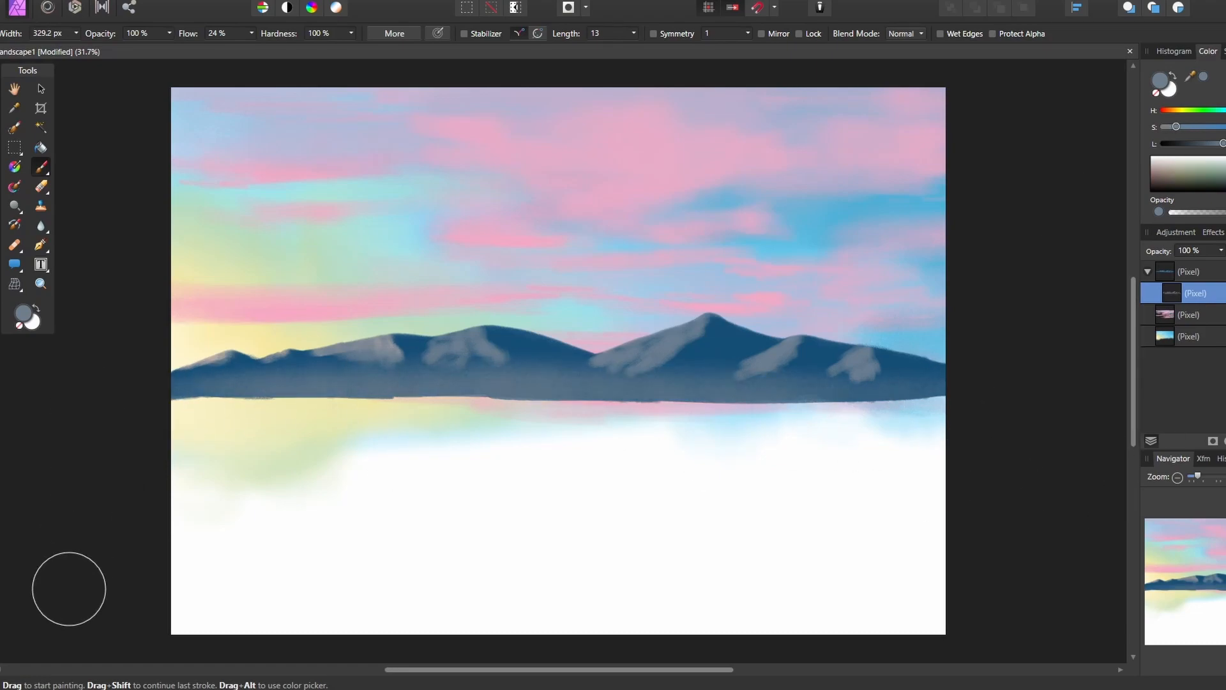
Step: Collapse the mountain layer, add a new pixel layer above it, and reduce the brush to 87.7 px
{"action": "left_click", "coordinate": [1147, 272]}
{"action": "left_click", "coordinate": [1215, 273]}
{"action": "key", "text": "ctrl+shift+n"}
{"action": "key", "text": "bracketleft"}
{"action": "key", "text": "bracketleft"}
{"action": "key", "text": "bracketleft"}
{"action": "key", "text": "bracketleft"}
{"action": "key", "text": "bracketleft"}
{"action": "key", "text": "bracketleft"}
{"action": "key", "text": "bracketleft"}
{"action": "key", "text": "bracketleft"}
{"action": "key", "text": "bracketleft"}
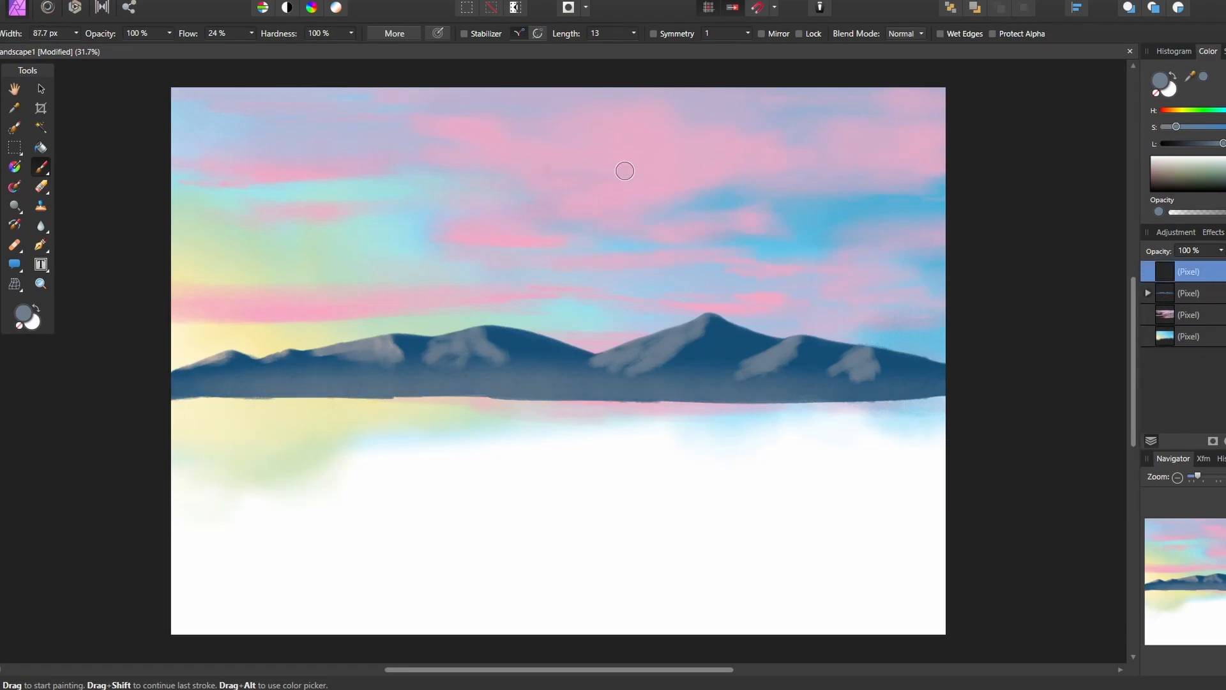
Step: Choose a dark green and paint a shoreline strip below the mountains, sloping down toward the right edge
{"action": "left_click_drag", "start_coordinate": [1222, 127], "coordinate": [1209, 126]}
{"action": "left_click_drag", "start_coordinate": [1223, 143], "coordinate": [1187, 144]}
{"action": "mouse_move", "coordinate": [248, 398]}
{"action": "left_mouse_down"}
{"action": "mouse_move", "coordinate": [191, 403]}
{"action": "mouse_move", "coordinate": [330, 387]}
{"action": "mouse_move", "coordinate": [260, 402]}
{"action": "mouse_move", "coordinate": [580, 400]}
{"action": "mouse_move", "coordinate": [508, 400]}
{"action": "mouse_move", "coordinate": [520, 385]}
{"action": "mouse_move", "coordinate": [570, 384]}
{"action": "mouse_move", "coordinate": [626, 406]}
{"action": "left_mouse_up"}
{"action": "key", "text": "bracketleft"}
{"action": "key", "text": "bracketleft"}
{"action": "left_click_drag", "start_coordinate": [494, 404], "coordinate": [944, 439]}
Step: Paint dark green tree silhouettes rising toward the right with a larger brush, and shape conifer tops with a 28.2 px brush
{"action": "key", "text": "bracketright"}
{"action": "key", "text": "bracketright"}
{"action": "mouse_move", "coordinate": [581, 395]}
{"action": "left_mouse_down"}
{"action": "mouse_move", "coordinate": [608, 384]}
{"action": "mouse_move", "coordinate": [629, 368]}
{"action": "mouse_move", "coordinate": [640, 405]}
{"action": "mouse_move", "coordinate": [684, 394]}
{"action": "mouse_move", "coordinate": [702, 363]}
{"action": "mouse_move", "coordinate": [718, 401]}
{"action": "mouse_move", "coordinate": [759, 408]}
{"action": "mouse_move", "coordinate": [790, 383]}
{"action": "mouse_move", "coordinate": [812, 337]}
{"action": "mouse_move", "coordinate": [790, 382]}
{"action": "mouse_move", "coordinate": [857, 309]}
{"action": "mouse_move", "coordinate": [879, 340]}
{"action": "mouse_move", "coordinate": [818, 323]}
{"action": "left_mouse_up"}
{"action": "key", "text": "bracketright"}
{"action": "key", "text": "bracketright"}
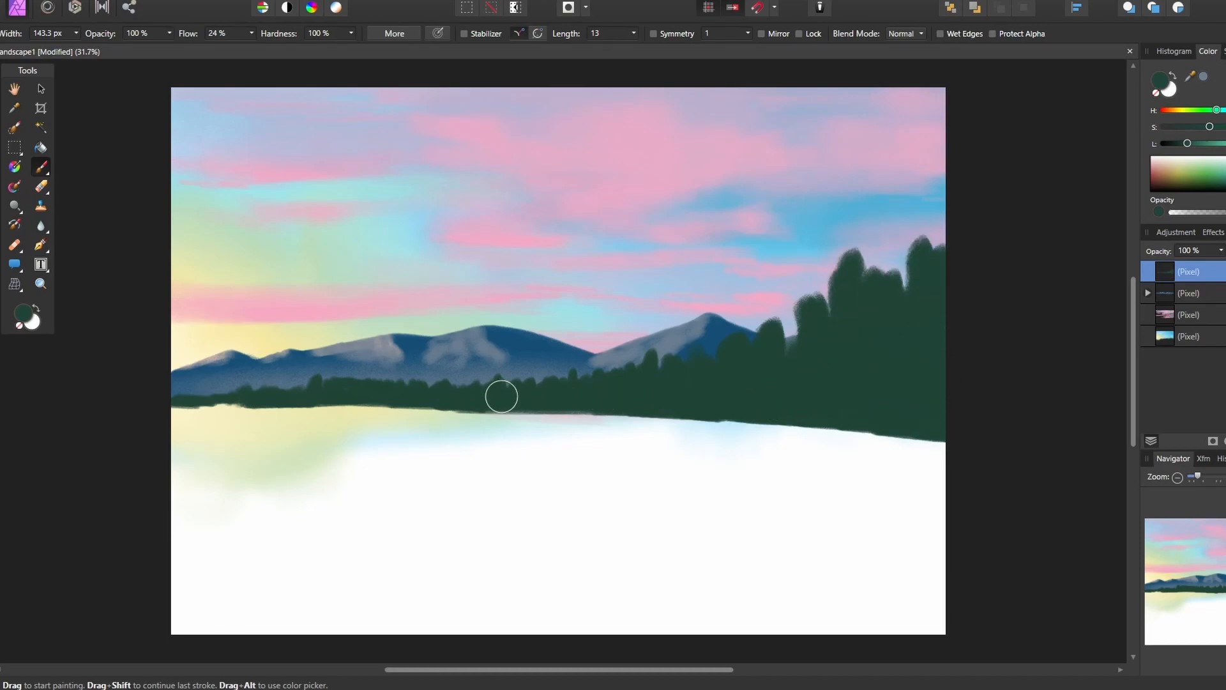
{"action": "key", "text": "bracketleft"}
{"action": "key", "text": "bracketleft"}
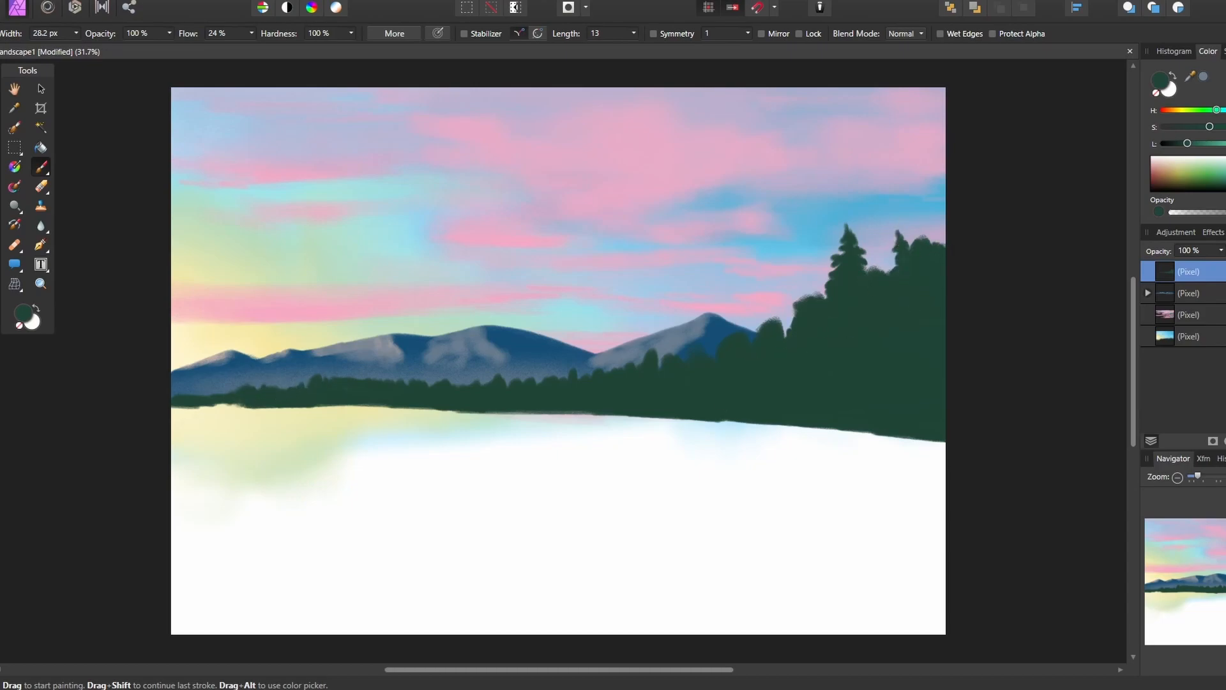
Step: Add a new pixel layer, nest it inside the tree layer, and expand that layer group
{"action": "key", "text": "ctrl+shift+n"}
{"action": "left_click_drag", "start_coordinate": [1207, 271], "coordinate": [1207, 294]}
{"action": "left_click", "coordinate": [1149, 273]}
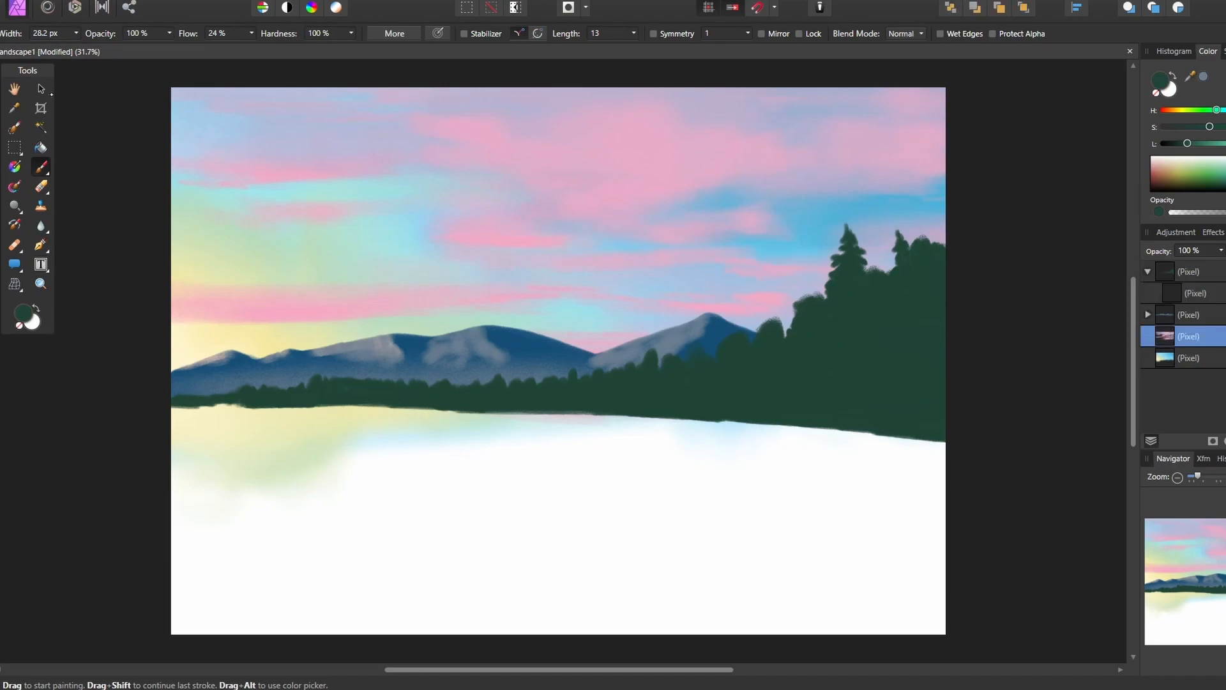
Step: Shade the far tree line and the lower forest with a darker green, enlarging the brush to 411.9 px
{"action": "left_click", "coordinate": [176, 403], "text": "alt"}
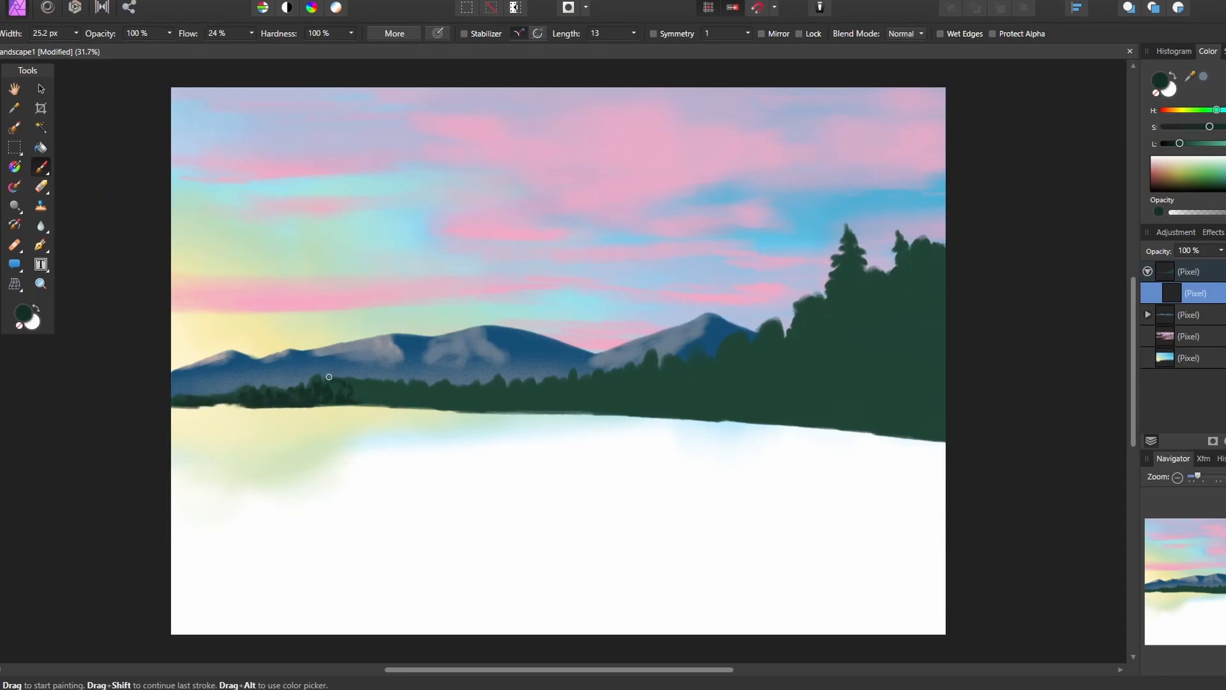
{"action": "mouse_move", "coordinate": [351, 413]}
{"action": "left_mouse_down"}
{"action": "mouse_move", "coordinate": [438, 386]}
{"action": "mouse_move", "coordinate": [632, 410]}
{"action": "mouse_move", "coordinate": [940, 394]}
{"action": "mouse_move", "coordinate": [894, 356]}
{"action": "mouse_move", "coordinate": [798, 376]}
{"action": "left_mouse_up"}
{"action": "key", "text": "]"}
{"action": "key", "text": "]"}
{"action": "key", "text": "]"}
{"action": "key", "text": "]"}
{"action": "key", "text": "]"}
{"action": "key", "text": "]"}
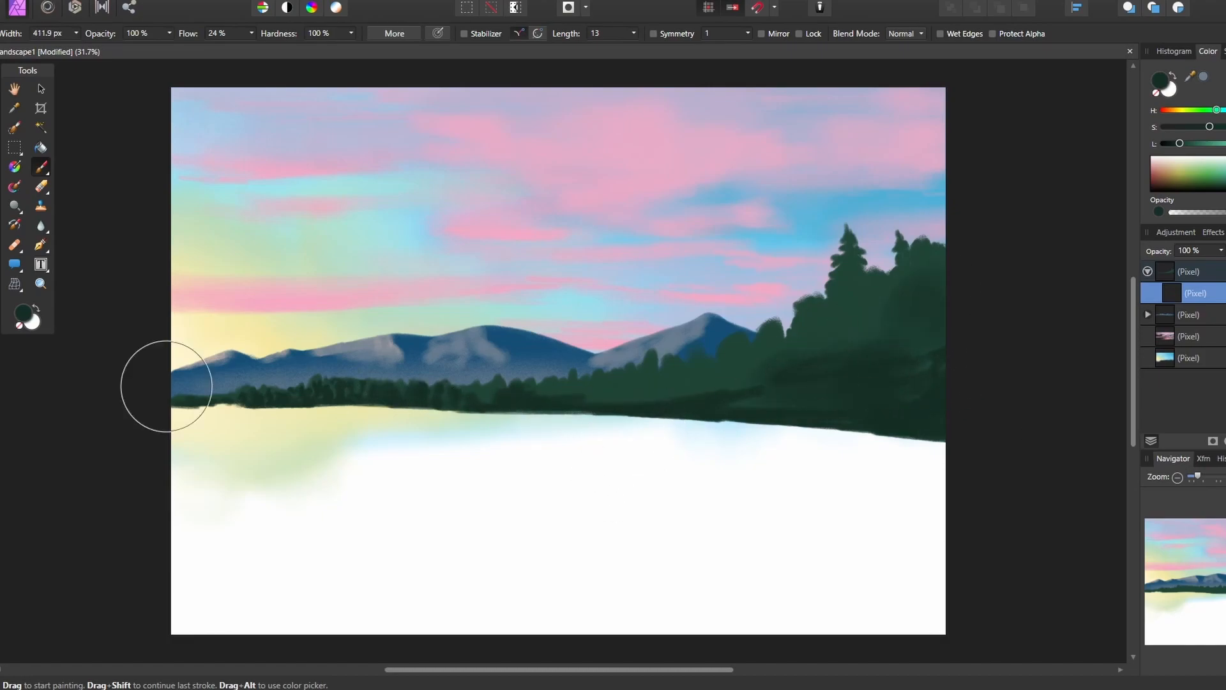
Step: Choose a saturated orange, reduce the brush, and paint small autumn trees along the middle of the shoreline
{"action": "left_click", "coordinate": [1178, 110]}
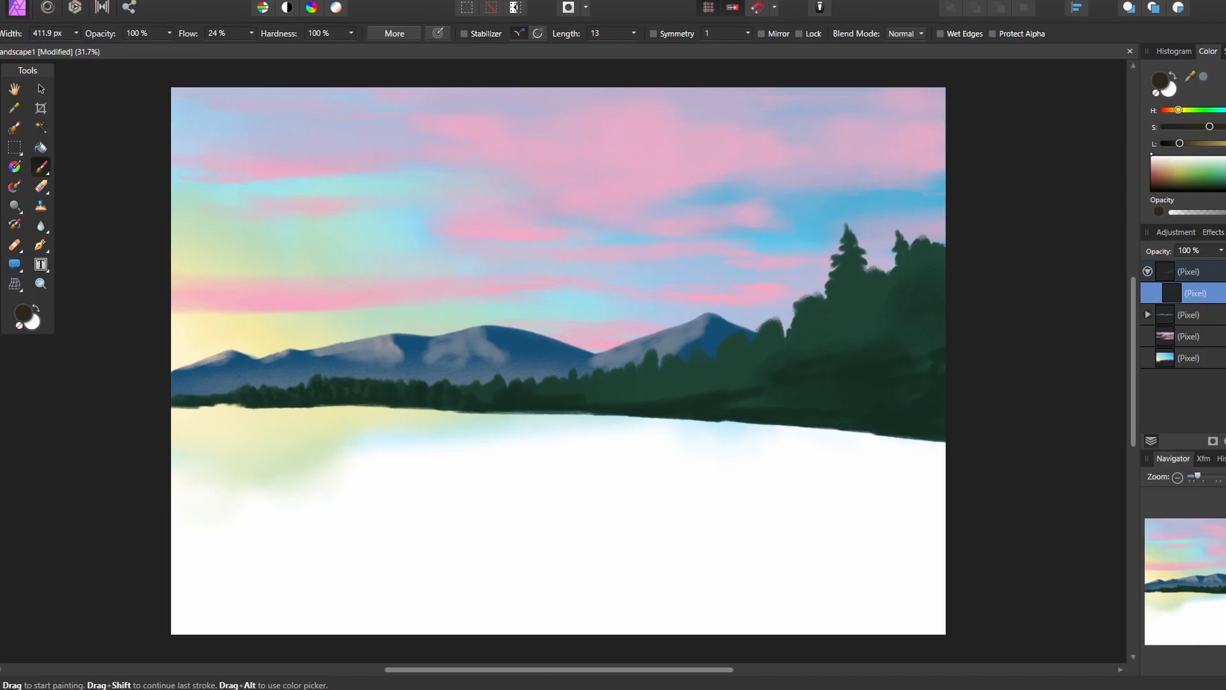
{"action": "left_click", "coordinate": [1173, 110]}
{"action": "left_click_drag", "start_coordinate": [1209, 127], "coordinate": [1225, 127]}
{"action": "left_click_drag", "start_coordinate": [1180, 144], "coordinate": [1216, 143]}
{"action": "key", "text": "["}
{"action": "key", "text": "["}
{"action": "key", "text": "["}
{"action": "key", "text": "["}
{"action": "key", "text": "["}
{"action": "left_click_drag", "start_coordinate": [542, 404], "coordinate": [550, 405]}
Step: Add a taller dark brown-orange tree and brighter orange trees to the right of the first autumn trees
{"action": "left_click_drag", "start_coordinate": [1216, 144], "coordinate": [1193, 144]}
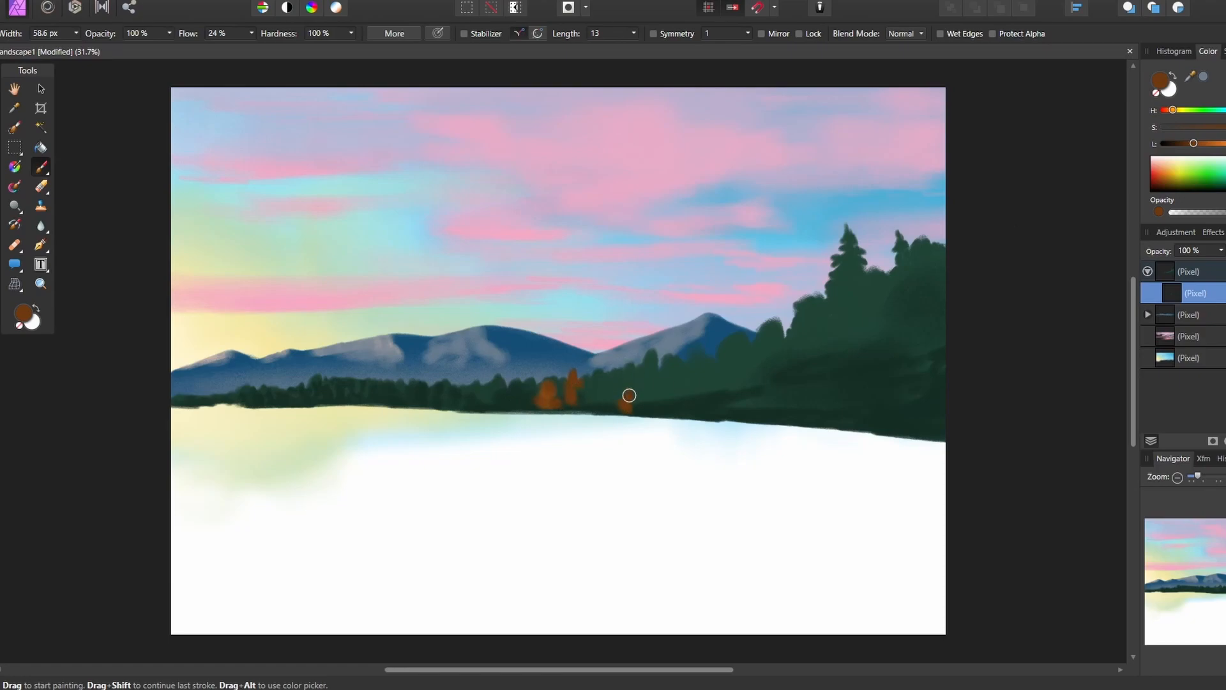
{"action": "left_click_drag", "start_coordinate": [677, 364], "coordinate": [663, 408]}
{"action": "left_click_drag", "start_coordinate": [1194, 144], "coordinate": [1207, 144]}
{"action": "mouse_move", "coordinate": [706, 391]}
{"action": "left_mouse_down"}
{"action": "mouse_move", "coordinate": [738, 397]}
{"action": "mouse_move", "coordinate": [720, 415]}
{"action": "left_mouse_up"}
{"action": "mouse_move", "coordinate": [569, 404]}
{"action": "left_mouse_down"}
{"action": "mouse_move", "coordinate": [611, 385]}
{"action": "mouse_move", "coordinate": [627, 408]}
{"action": "left_mouse_up"}
Step: Choose a golden yellow and paint foliage among the small autumn trees with a 36 px brush
{"action": "left_click", "coordinate": [1178, 111]}
{"action": "mouse_move", "coordinate": [1206, 143]}
{"action": "left_mouse_down"}
{"action": "mouse_move", "coordinate": [1225, 144]}
{"action": "mouse_move", "coordinate": [1208, 143]}
{"action": "left_mouse_up"}
{"action": "mouse_move", "coordinate": [589, 406]}
{"action": "left_mouse_down"}
{"action": "mouse_move", "coordinate": [593, 382]}
{"action": "mouse_move", "coordinate": [592, 401]}
{"action": "mouse_move", "coordinate": [609, 404]}
{"action": "mouse_move", "coordinate": [633, 385]}
{"action": "mouse_move", "coordinate": [626, 405]}
{"action": "mouse_move", "coordinate": [659, 401]}
{"action": "mouse_move", "coordinate": [659, 383]}
{"action": "mouse_move", "coordinate": [655, 399]}
{"action": "mouse_move", "coordinate": [595, 402]}
{"action": "mouse_move", "coordinate": [633, 392]}
{"action": "left_mouse_up"}
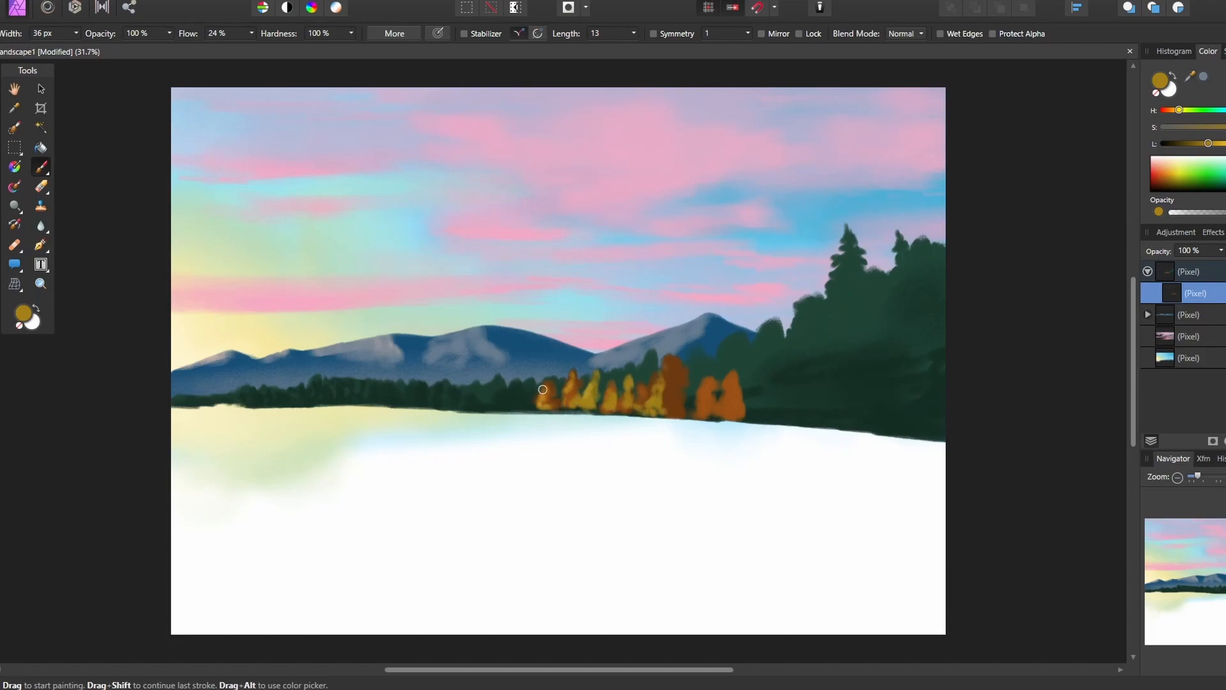
Step: Choose a bright yellow and paint a tall leafy tree to the right of the orange trees
{"action": "left_click", "coordinate": [1190, 111]}
{"action": "mouse_move", "coordinate": [796, 307]}
{"action": "left_mouse_down"}
{"action": "mouse_move", "coordinate": [788, 344]}
{"action": "mouse_move", "coordinate": [800, 365]}
{"action": "mouse_move", "coordinate": [787, 384]}
{"action": "mouse_move", "coordinate": [806, 412]}
{"action": "mouse_move", "coordinate": [762, 413]}
{"action": "mouse_move", "coordinate": [817, 391]}
{"action": "mouse_move", "coordinate": [791, 326]}
{"action": "mouse_move", "coordinate": [780, 380]}
{"action": "mouse_move", "coordinate": [803, 397]}
{"action": "left_mouse_up"}
{"action": "left_click", "coordinate": [1158, 182]}
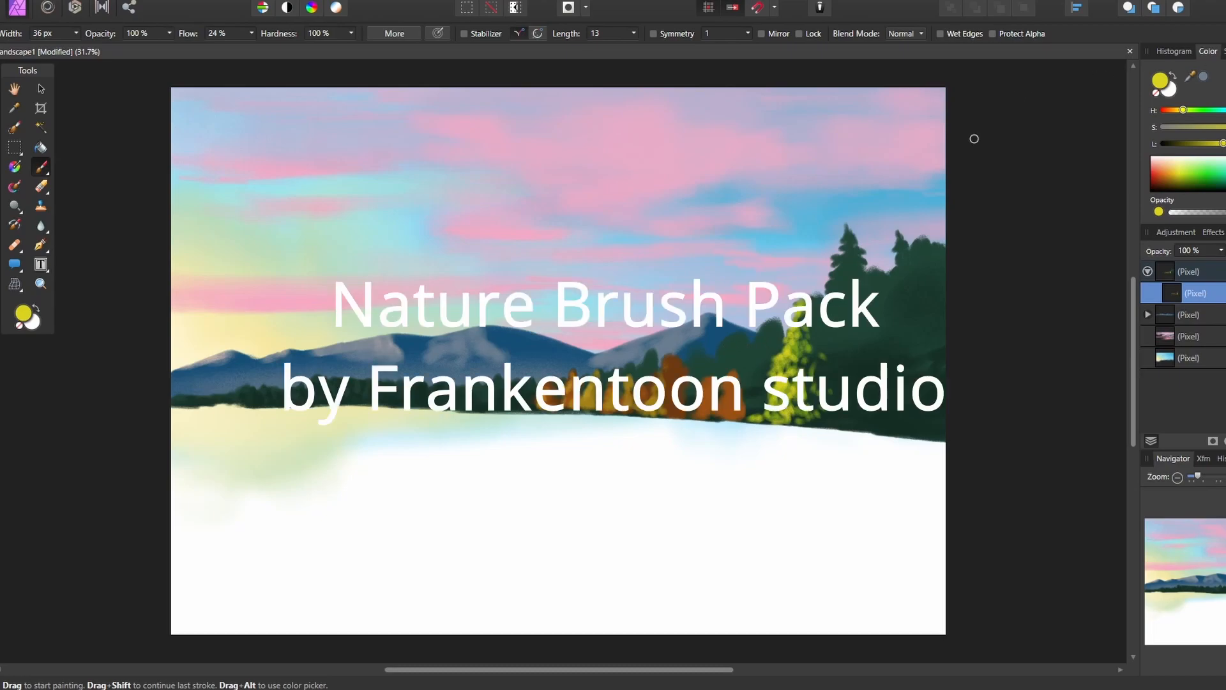
Step: Enlarge the brush to 62.9 px and dab yellow foliage down two more trees in the right-hand forest
{"action": "key", "text": "bracketright"}
{"action": "key", "text": "bracketright"}
{"action": "key", "text": "bracketright"}
{"action": "key", "text": "bracketright"}
{"action": "left_click_drag", "start_coordinate": [848, 368], "coordinate": [867, 399]}
{"action": "left_click_drag", "start_coordinate": [856, 341], "coordinate": [844, 422]}
{"action": "left_click_drag", "start_coordinate": [895, 327], "coordinate": [902, 418]}
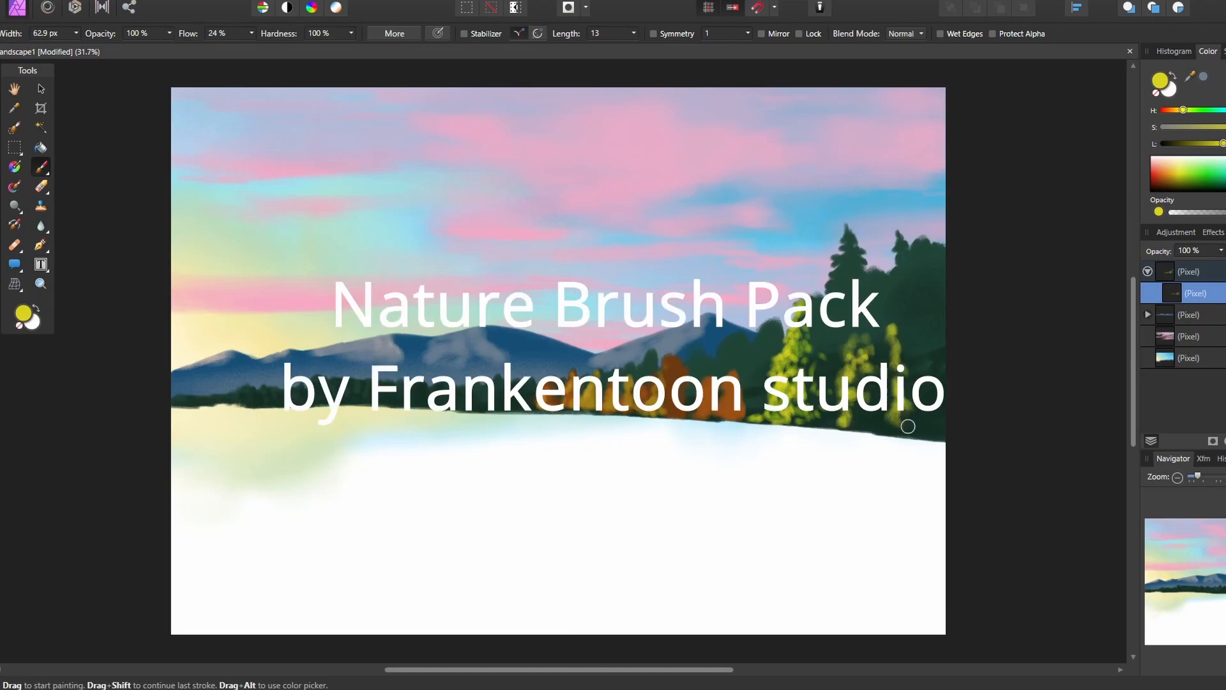
{"action": "left_click_drag", "start_coordinate": [902, 276], "coordinate": [908, 429]}
Step: Choose a bright red and paint foliage on the tall tree at the canvas's right edge
{"action": "left_click", "coordinate": [1224, 178]}
{"action": "left_click", "coordinate": [1225, 127]}
{"action": "left_click_drag", "start_coordinate": [1223, 144], "coordinate": [1225, 144]}
{"action": "mouse_move", "coordinate": [914, 271]}
{"action": "left_mouse_down"}
{"action": "mouse_move", "coordinate": [932, 292]}
{"action": "mouse_move", "coordinate": [924, 263]}
{"action": "mouse_move", "coordinate": [937, 271]}
{"action": "left_mouse_up"}
Step: Add light green foliage to the trees behind the orange group and dark red to the tall tree within it
{"action": "left_click_drag", "start_coordinate": [764, 322], "coordinate": [747, 383]}
{"action": "mouse_move", "coordinate": [696, 344]}
{"action": "left_mouse_down"}
{"action": "mouse_move", "coordinate": [709, 373]}
{"action": "mouse_move", "coordinate": [642, 415]}
{"action": "left_mouse_up"}
{"action": "left_click", "coordinate": [1209, 143]}
{"action": "left_click_drag", "start_coordinate": [670, 370], "coordinate": [676, 413]}
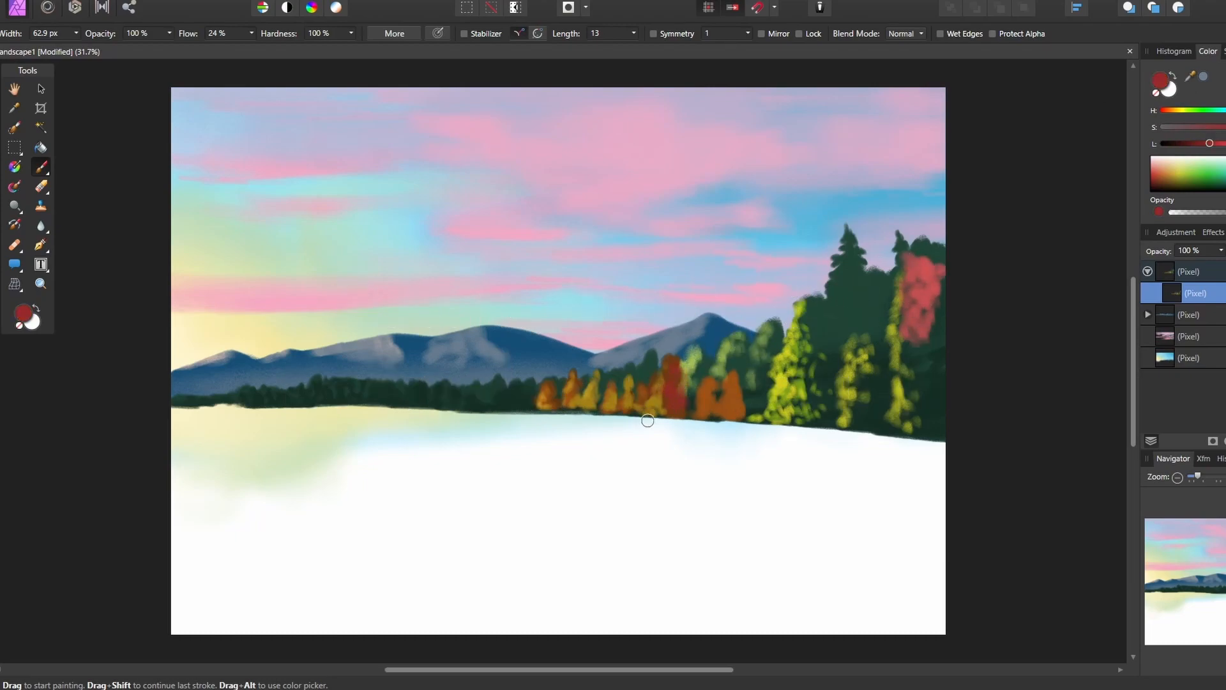
Step: Paint brown foliage on the tall conifer, and add dark green foliage to the upper trees at the right
{"action": "left_click", "coordinate": [1177, 110]}
{"action": "left_click_drag", "start_coordinate": [842, 233], "coordinate": [830, 387]}
{"action": "left_click_drag", "start_coordinate": [872, 275], "coordinate": [862, 333]}
{"action": "left_click_drag", "start_coordinate": [1177, 110], "coordinate": [1195, 110]}
{"action": "left_click_drag", "start_coordinate": [1209, 143], "coordinate": [1183, 144]}
{"action": "left_click", "coordinate": [1212, 127]}
{"action": "left_click_drag", "start_coordinate": [876, 276], "coordinate": [891, 285]}
{"action": "left_click_drag", "start_coordinate": [914, 245], "coordinate": [935, 291]}
Step: Darken the green and paint shadows down the right-hand trees and between the autumn trees
{"action": "left_click_drag", "start_coordinate": [1182, 143], "coordinate": [1172, 143]}
{"action": "mouse_move", "coordinate": [859, 259]}
{"action": "left_mouse_down"}
{"action": "mouse_move", "coordinate": [887, 350]}
{"action": "mouse_move", "coordinate": [875, 427]}
{"action": "left_mouse_up"}
{"action": "left_click_drag", "start_coordinate": [918, 415], "coordinate": [933, 435]}
{"action": "left_click_drag", "start_coordinate": [848, 313], "coordinate": [844, 334]}
{"action": "left_click", "coordinate": [705, 361]}
{"action": "left_click_drag", "start_coordinate": [1172, 143], "coordinate": [1178, 143]}
{"action": "left_click_drag", "start_coordinate": [1212, 127], "coordinate": [1221, 127]}
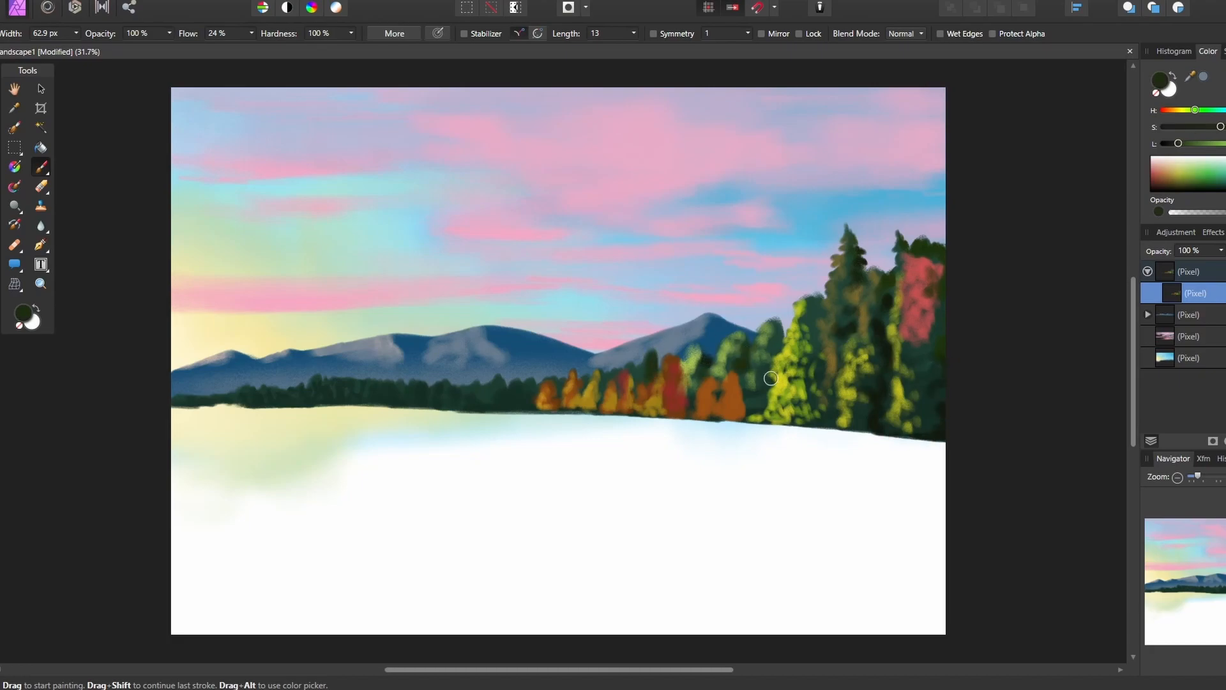
{"action": "left_click_drag", "start_coordinate": [689, 379], "coordinate": [628, 383]}
Step: Paint small reddish trees on the far shoreline left of centre, and add more in a sampled orange
{"action": "left_click_drag", "start_coordinate": [462, 388], "coordinate": [461, 409]}
{"action": "mouse_move", "coordinate": [447, 391]}
{"action": "left_mouse_down"}
{"action": "mouse_move", "coordinate": [446, 408]}
{"action": "mouse_move", "coordinate": [405, 405]}
{"action": "left_mouse_up"}
{"action": "left_click", "coordinate": [733, 403], "text": "alt"}
{"action": "mouse_move", "coordinate": [430, 393]}
{"action": "left_mouse_down"}
{"action": "mouse_move", "coordinate": [422, 405]}
{"action": "mouse_move", "coordinate": [388, 404]}
{"action": "left_mouse_up"}
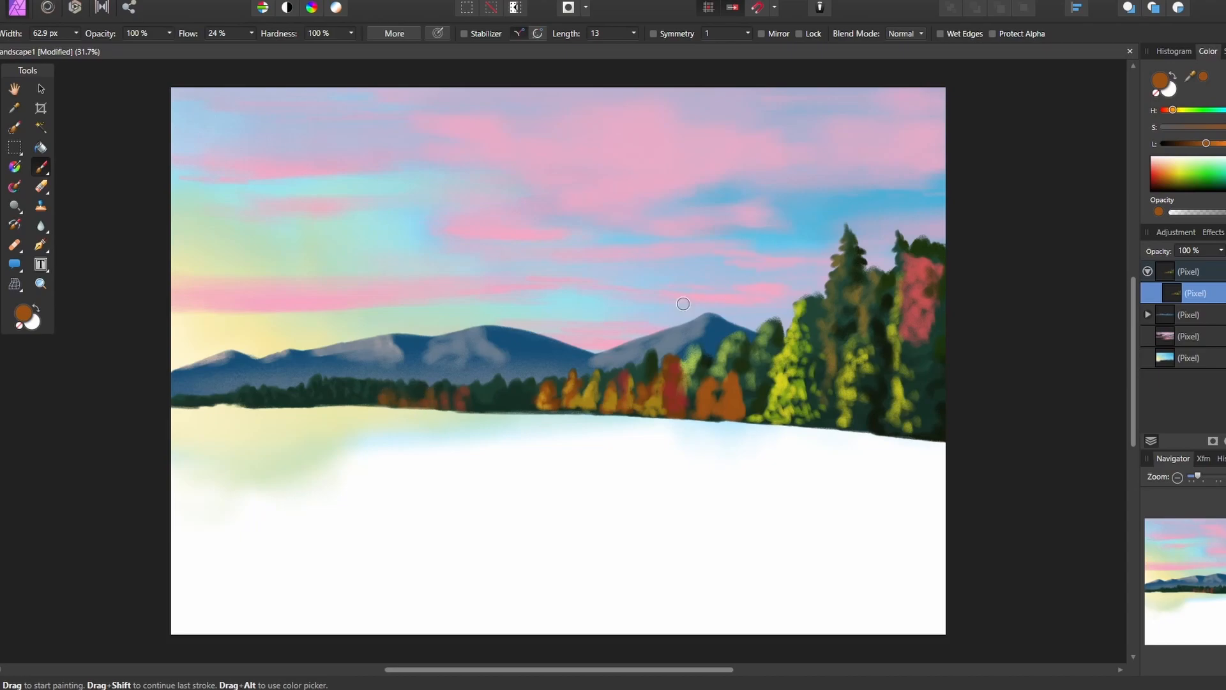
Step: Choose a leafy textured brush and repaint the red foliage of the far-right tree in its sampled red
{"action": "left_click", "coordinate": [1224, 51]}
{"action": "left_click", "coordinate": [1204, 181]}
{"action": "left_click", "coordinate": [1208, 51]}
{"action": "left_click", "coordinate": [920, 281], "text": "alt"}
{"action": "left_click_drag", "start_coordinate": [918, 262], "coordinate": [913, 306]}
Step: Texture the small orange and yellow autumn trees along the shore with a smaller brush, using colours sampled from them
{"action": "left_click", "coordinate": [671, 378], "text": "alt"}
{"action": "key", "text": "bracketleft"}
{"action": "key", "text": "bracketleft"}
{"action": "key", "text": "bracketleft"}
{"action": "key", "text": "bracketleft"}
{"action": "mouse_move", "coordinate": [622, 385]}
{"action": "left_mouse_down"}
{"action": "mouse_move", "coordinate": [620, 402]}
{"action": "mouse_move", "coordinate": [583, 403]}
{"action": "left_mouse_up"}
{"action": "left_click", "coordinate": [584, 402], "text": "alt"}
{"action": "mouse_move", "coordinate": [608, 389]}
{"action": "left_mouse_down"}
{"action": "mouse_move", "coordinate": [607, 404]}
{"action": "mouse_move", "coordinate": [565, 405]}
{"action": "left_mouse_up"}
{"action": "left_click_drag", "start_coordinate": [544, 387], "coordinate": [542, 407]}
Step: Add leafy texture to the larger orange trees and to the light green trees beside them, using sampled colours
{"action": "left_click", "coordinate": [751, 383], "text": "alt"}
{"action": "left_click_drag", "start_coordinate": [706, 385], "coordinate": [695, 413]}
{"action": "left_click_drag", "start_coordinate": [732, 368], "coordinate": [740, 409]}
{"action": "left_click", "coordinate": [750, 316], "text": "alt"}
{"action": "left_click_drag", "start_coordinate": [690, 345], "coordinate": [693, 393]}
{"action": "mouse_move", "coordinate": [741, 348]}
{"action": "left_mouse_down"}
{"action": "mouse_move", "coordinate": [728, 396]}
{"action": "mouse_move", "coordinate": [748, 403]}
{"action": "left_mouse_up"}
{"action": "left_click", "coordinate": [764, 360], "text": "alt"}
{"action": "mouse_move", "coordinate": [772, 325]}
{"action": "left_mouse_down"}
{"action": "mouse_move", "coordinate": [777, 409]}
{"action": "mouse_move", "coordinate": [798, 415]}
{"action": "left_mouse_up"}
Step: Texture the yellow trees with sampled yellow, and extend the rightmost one up in front of the red foliage
{"action": "left_click", "coordinate": [777, 379], "text": "alt"}
{"action": "left_click", "coordinate": [760, 415]}
{"action": "left_click_drag", "start_coordinate": [842, 358], "coordinate": [837, 396]}
{"action": "left_click_drag", "start_coordinate": [856, 332], "coordinate": [849, 427]}
{"action": "left_click_drag", "start_coordinate": [895, 348], "coordinate": [884, 441]}
{"action": "key", "text": "bracketright"}
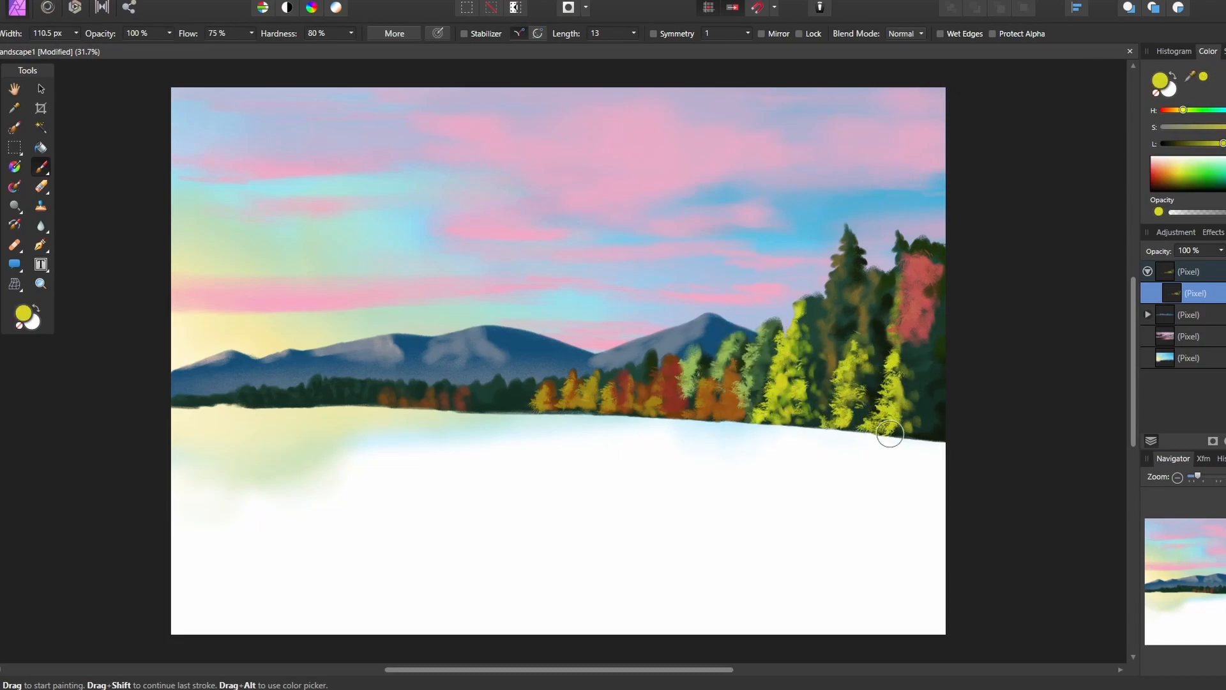
{"action": "left_click_drag", "start_coordinate": [913, 242], "coordinate": [901, 327]}
Step: Texture the conifer foliage behind the yellow trees in olive brown and the shaded right-hand trees in dark green
{"action": "left_click", "coordinate": [929, 275], "text": "alt"}
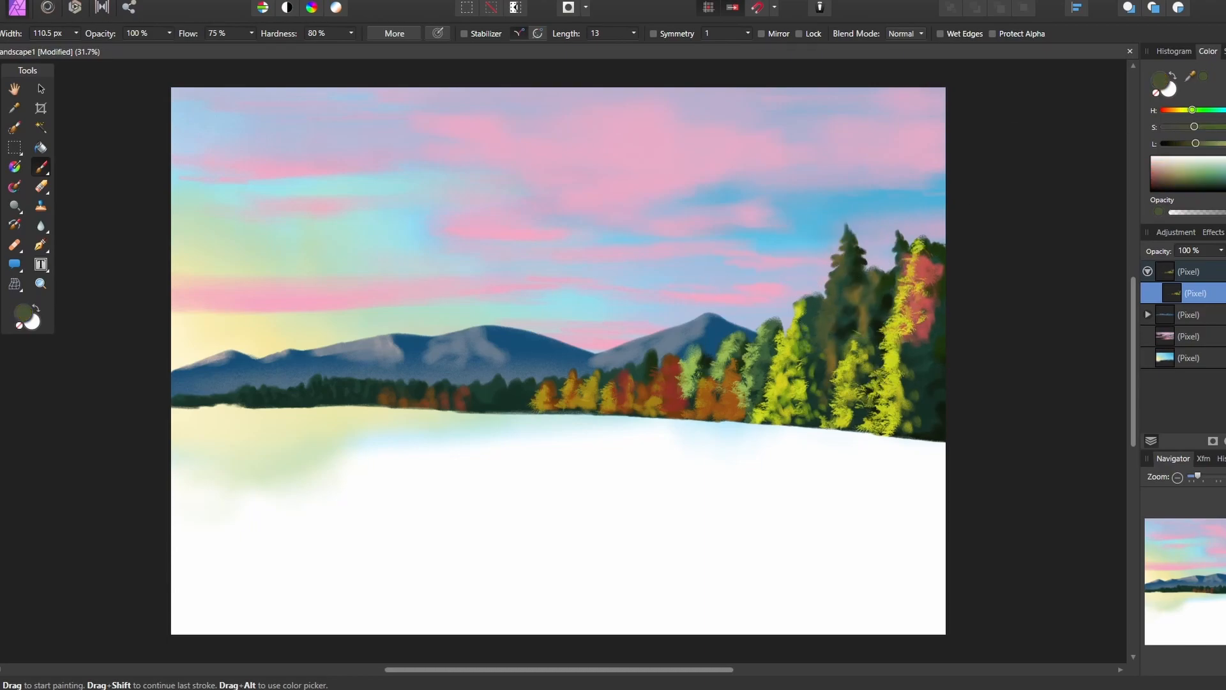
{"action": "left_click", "coordinate": [812, 396], "text": "alt"}
{"action": "mouse_move", "coordinate": [830, 358]}
{"action": "left_mouse_down"}
{"action": "mouse_move", "coordinate": [867, 282]}
{"action": "mouse_move", "coordinate": [830, 367]}
{"action": "left_mouse_up"}
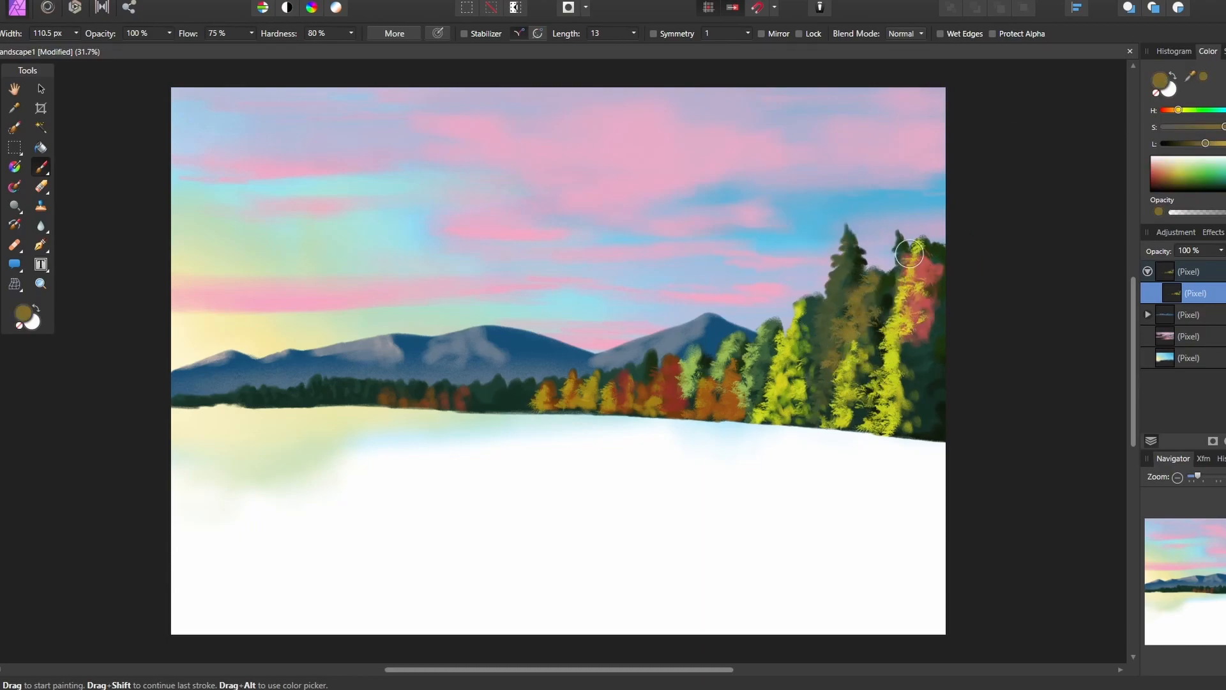
{"action": "left_click", "coordinate": [917, 354], "text": "alt"}
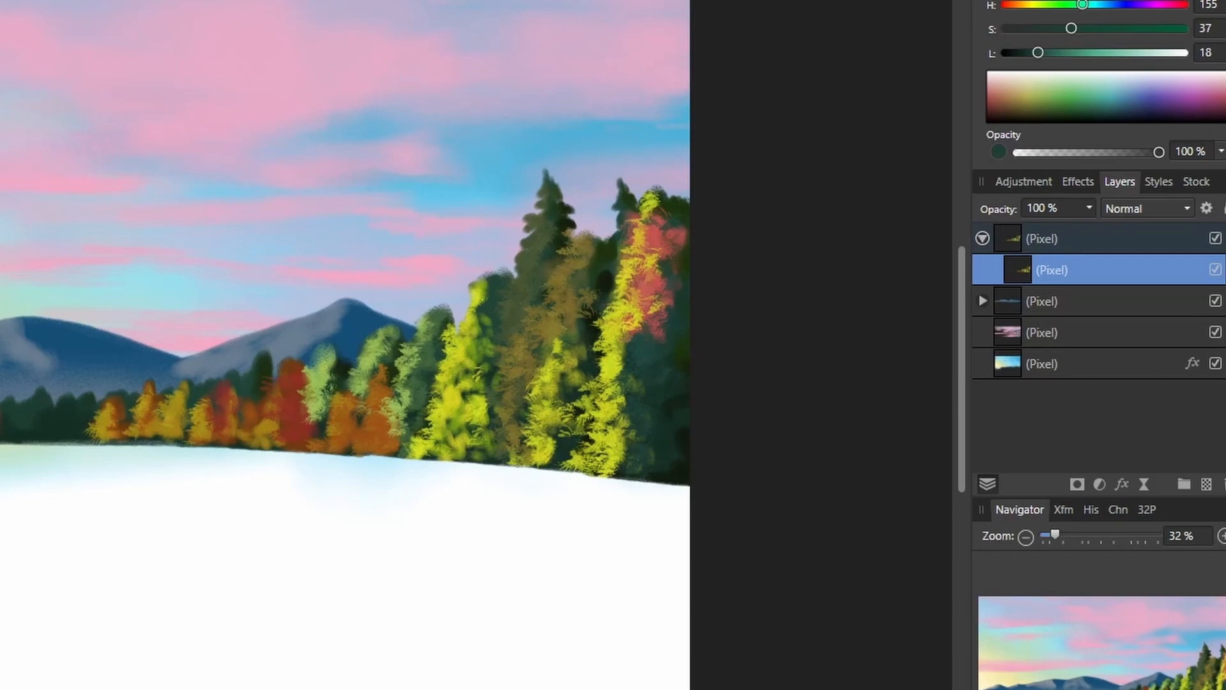
Step: Group the two sky layers and duplicate the group
{"action": "left_click", "coordinate": [1025, 339]}
{"action": "left_click", "coordinate": [1038, 364], "text": "shift"}
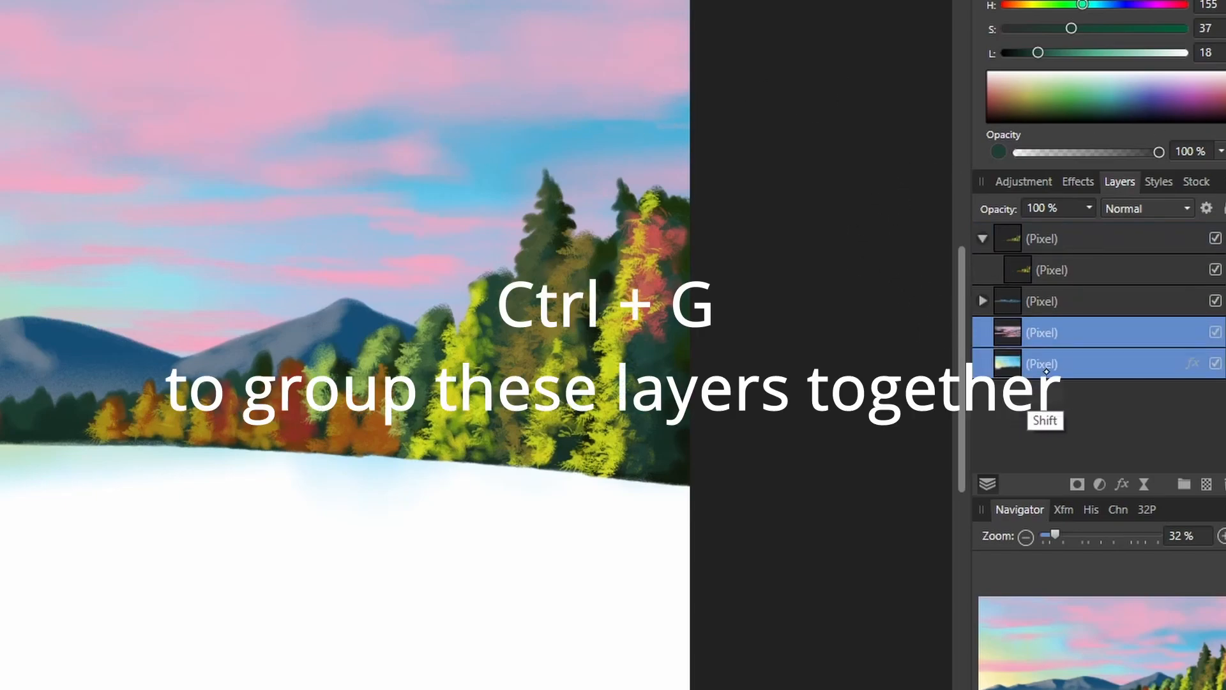
{"action": "key", "text": "ctrl+g"}
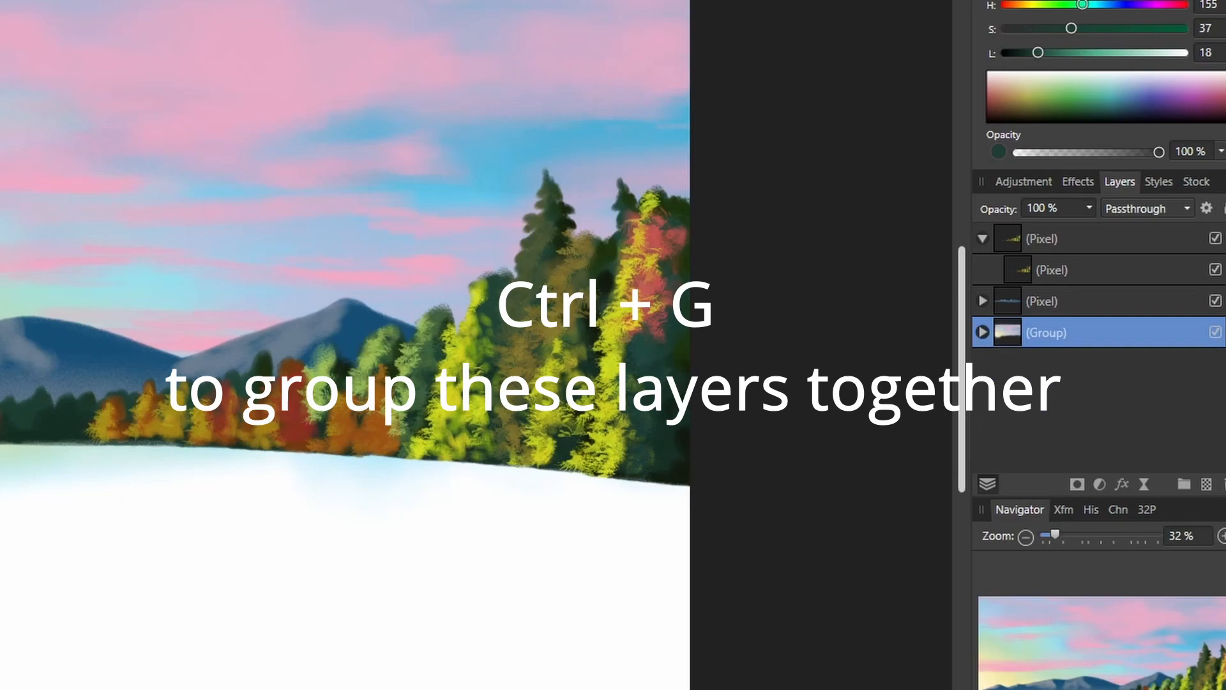
{"action": "key", "text": "ctrl+j"}
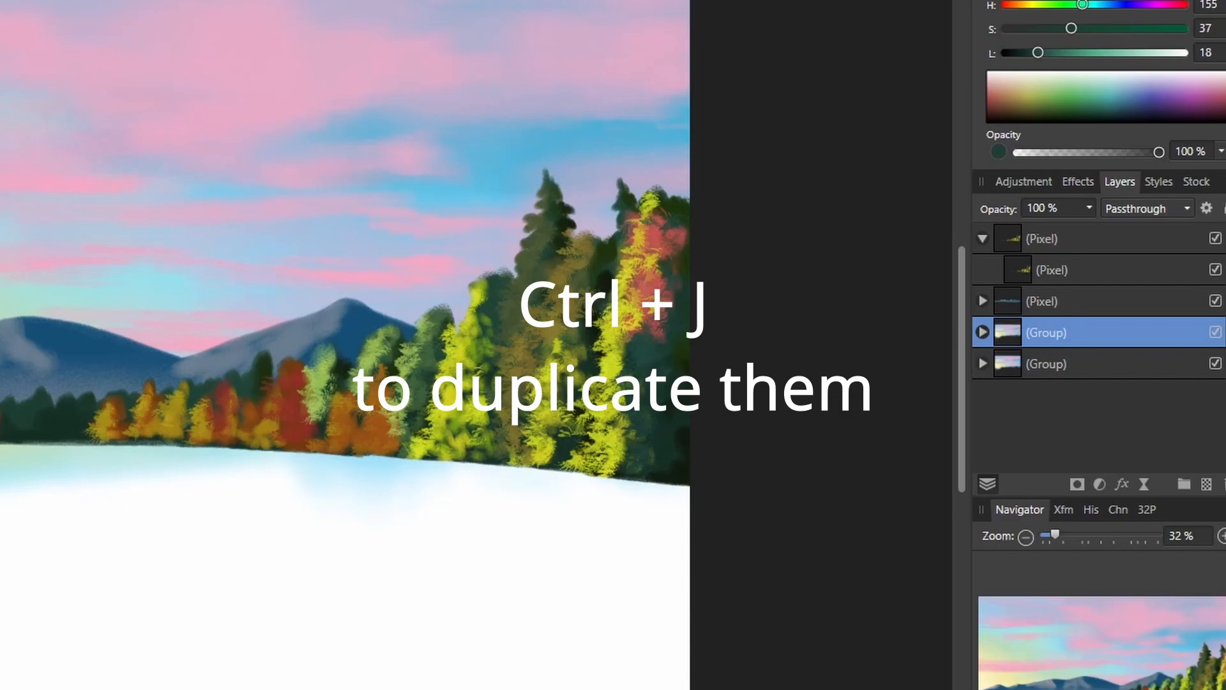
Step: Flip the duplicated sky group vertically and position it over the lake as a reflection
{"action": "left_click", "coordinate": [252, 10]}
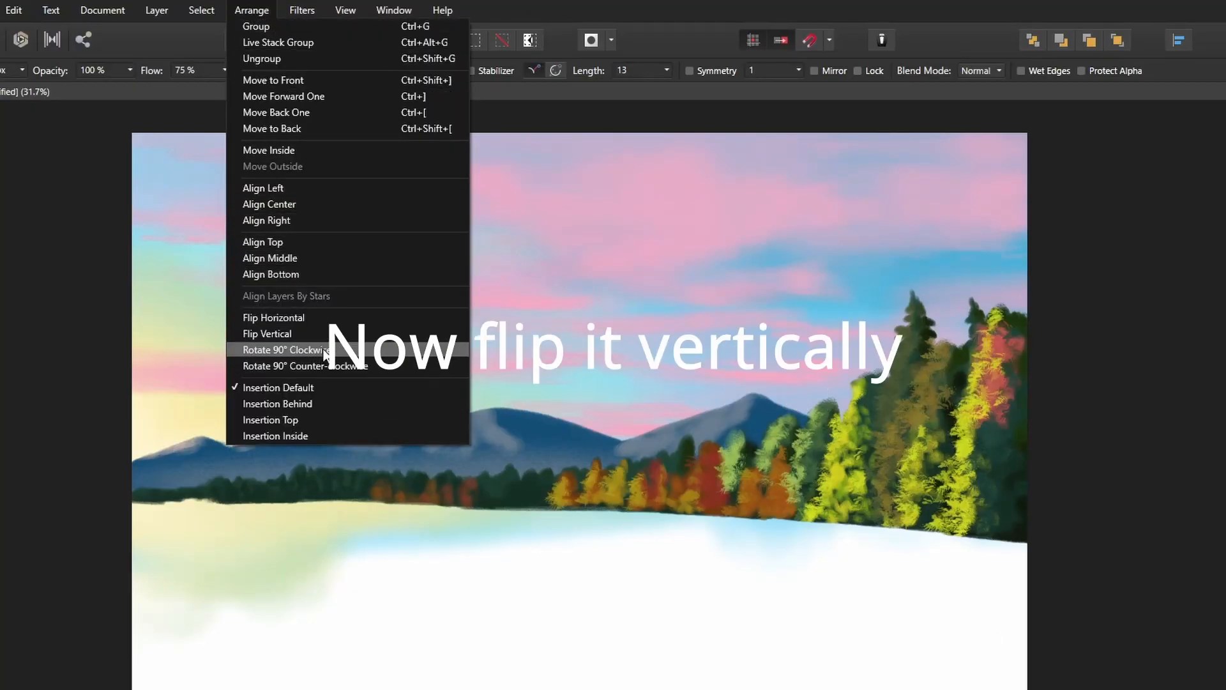
{"action": "left_click", "coordinate": [266, 334]}
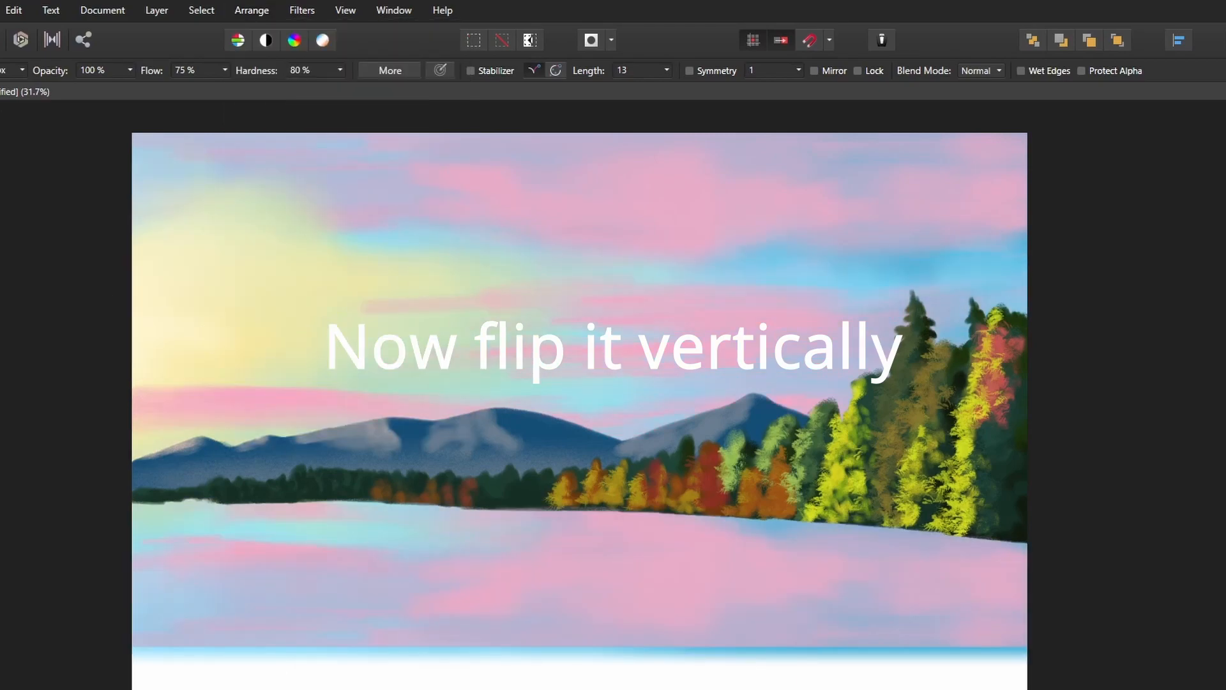
{"action": "key", "text": "v"}
{"action": "left_click_drag", "start_coordinate": [604, 377], "coordinate": [601, 622]}
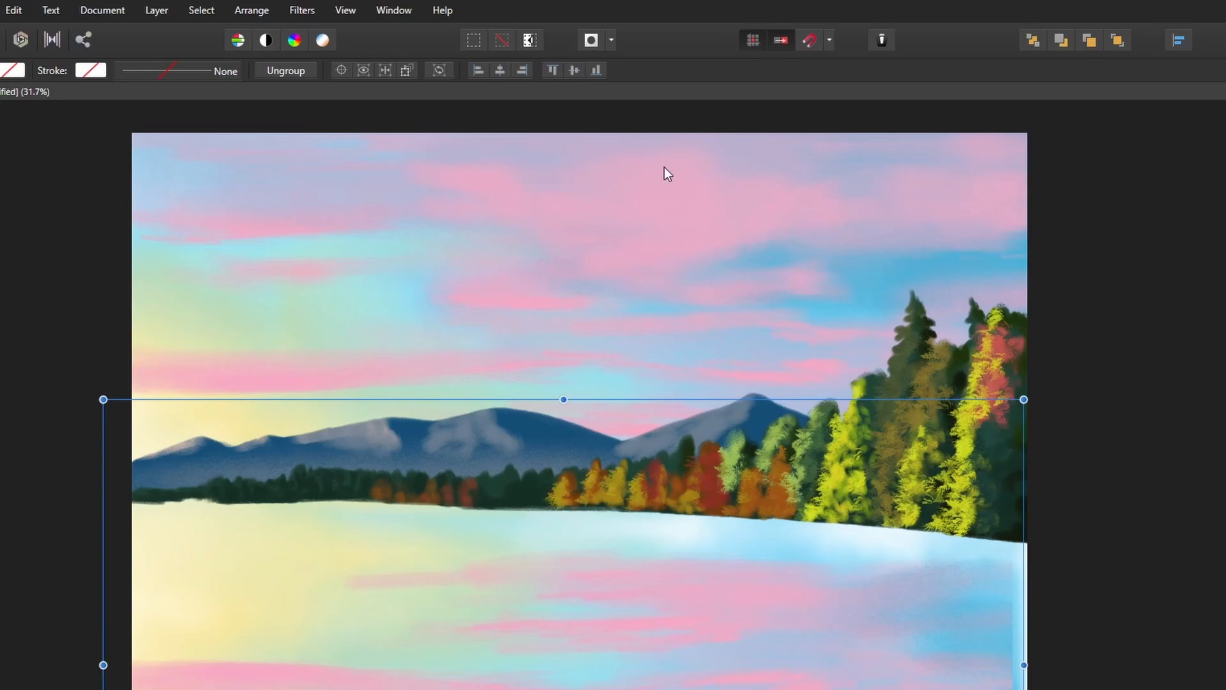
{"action": "left_click", "coordinate": [812, 45]}
{"action": "left_click_drag", "start_coordinate": [518, 624], "coordinate": [539, 649]}
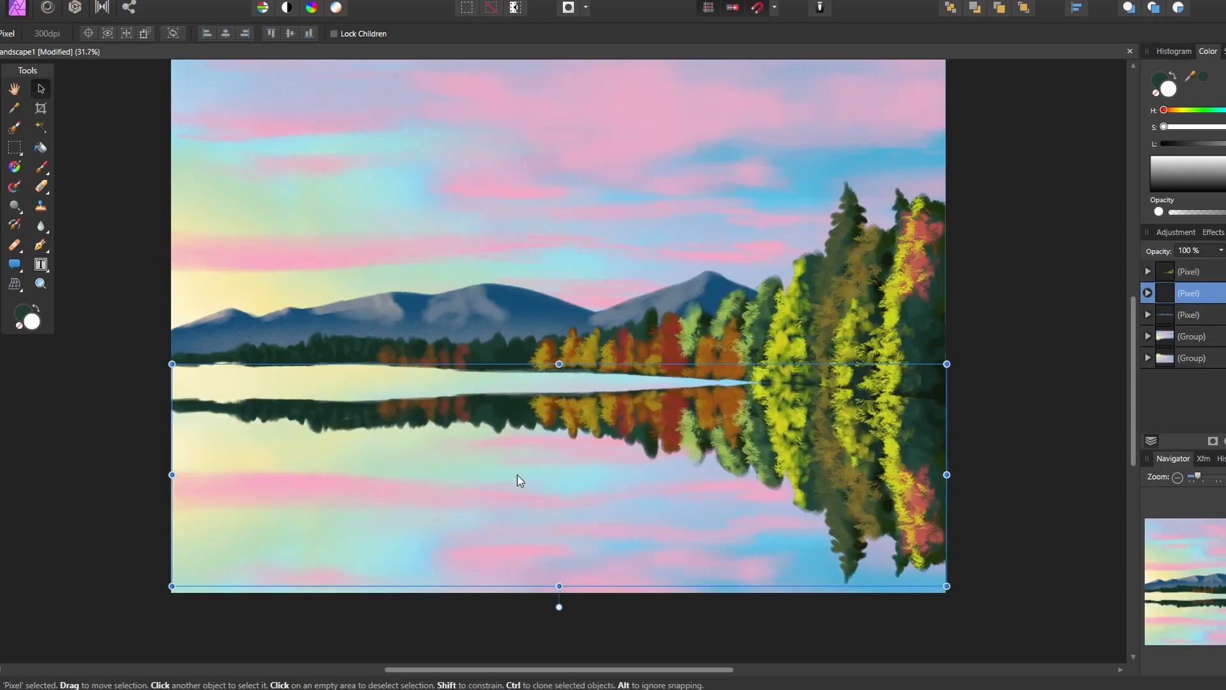
Step: Fit the flipped tree reflection to the shoreline with a slant and Mesh Warp, and soften it with Gaussian Blur
{"action": "left_click_drag", "start_coordinate": [165, 475], "coordinate": [162, 437]}
{"action": "left_click", "coordinate": [14, 284]}
{"action": "left_click_drag", "start_coordinate": [332, 334], "coordinate": [329, 321]}
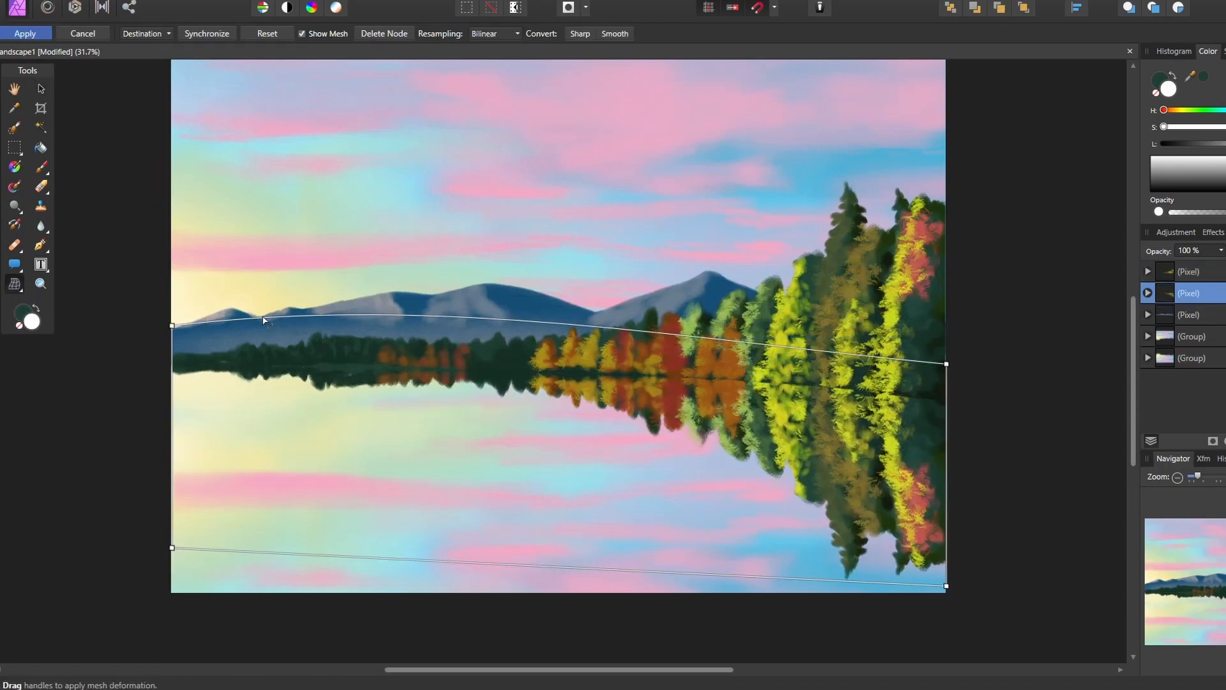
{"action": "left_click", "coordinate": [25, 33]}
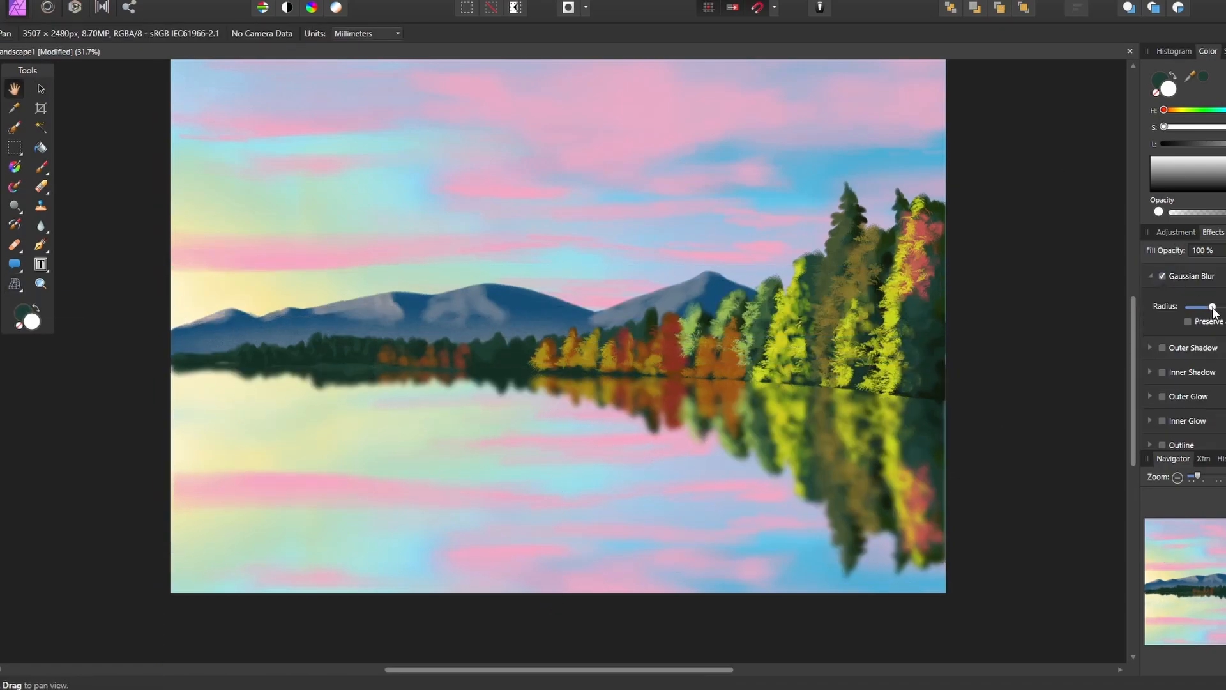
{"action": "left_click_drag", "start_coordinate": [1213, 308], "coordinate": [1217, 307]}
{"action": "left_click", "coordinate": [1188, 354]}
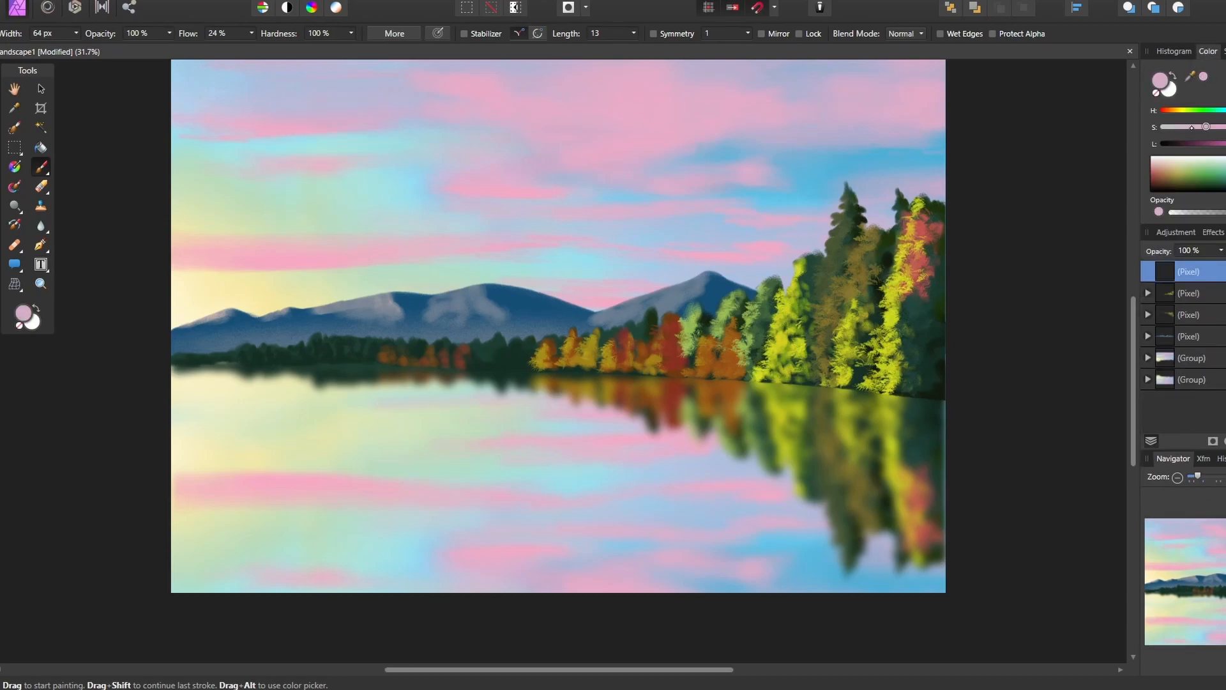
Step: Paint desaturated pale pink mist along the far shoreline with a larger brush, and soften it with the Erase Brush
{"action": "key", "text": "bracketright"}
{"action": "key", "text": "bracketright"}
{"action": "key", "text": "bracketright"}
{"action": "left_click_drag", "start_coordinate": [182, 368], "coordinate": [359, 372]}
{"action": "key", "text": "ctrl+z"}
{"action": "left_click_drag", "start_coordinate": [1183, 127], "coordinate": [1174, 127]}
{"action": "left_click_drag", "start_coordinate": [175, 366], "coordinate": [932, 384]}
{"action": "left_click_drag", "start_coordinate": [191, 363], "coordinate": [740, 380]}
{"action": "mouse_move", "coordinate": [446, 380]}
{"action": "left_mouse_down"}
{"action": "mouse_move", "coordinate": [237, 379]}
{"action": "mouse_move", "coordinate": [866, 383]}
{"action": "left_mouse_up"}
{"action": "left_click", "coordinate": [40, 187]}
{"action": "mouse_move", "coordinate": [834, 309]}
{"action": "left_mouse_down"}
{"action": "mouse_move", "coordinate": [939, 310]}
{"action": "mouse_move", "coordinate": [722, 290]}
{"action": "left_mouse_up"}
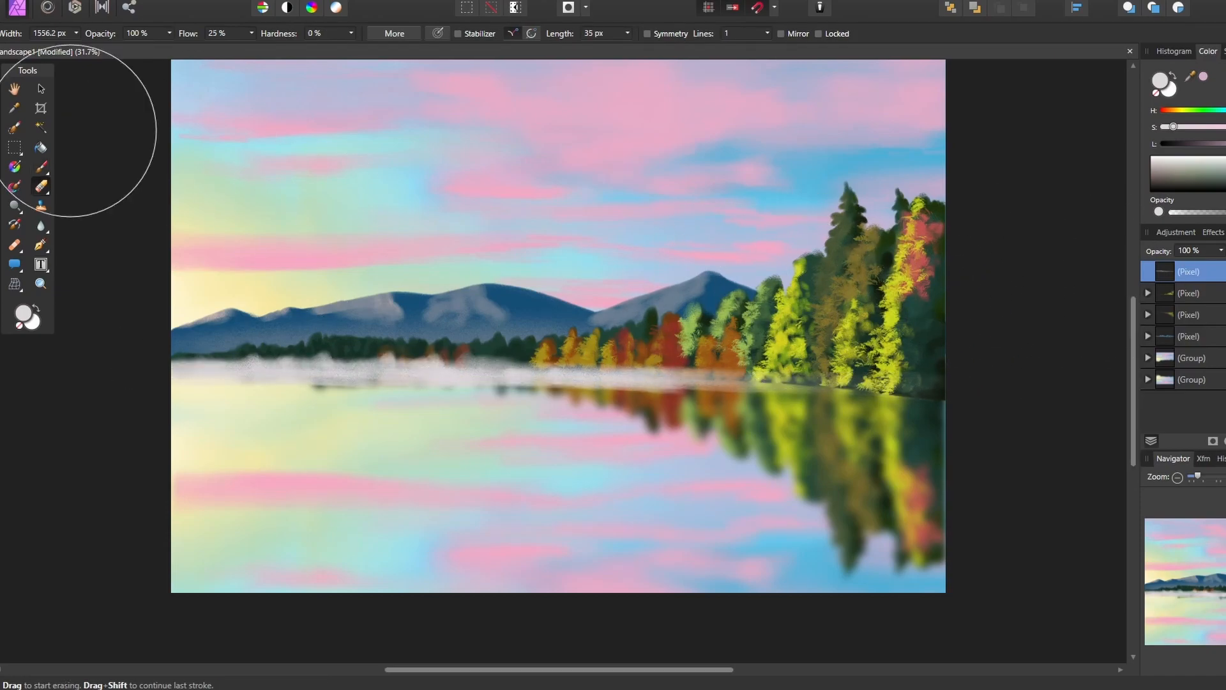
Step: Paint wider bands of pale mist across the lake, enlarging the brush to 170.8 px for the left part
{"action": "left_click", "coordinate": [40, 167]}
{"action": "mouse_move", "coordinate": [452, 403]}
{"action": "left_mouse_down"}
{"action": "mouse_move", "coordinate": [830, 425]}
{"action": "mouse_move", "coordinate": [549, 431]}
{"action": "mouse_move", "coordinate": [771, 425]}
{"action": "left_mouse_up"}
{"action": "mouse_move", "coordinate": [419, 384]}
{"action": "left_mouse_down"}
{"action": "mouse_move", "coordinate": [249, 375]}
{"action": "mouse_move", "coordinate": [849, 389]}
{"action": "mouse_move", "coordinate": [688, 386]}
{"action": "left_mouse_up"}
{"action": "key", "text": "bracketright"}
{"action": "key", "text": "bracketright"}
{"action": "key", "text": "bracketright"}
{"action": "key", "text": "bracketright"}
{"action": "key", "text": "bracketright"}
{"action": "key", "text": "bracketright"}
{"action": "key", "text": "bracketright"}
{"action": "key", "text": "bracketright"}
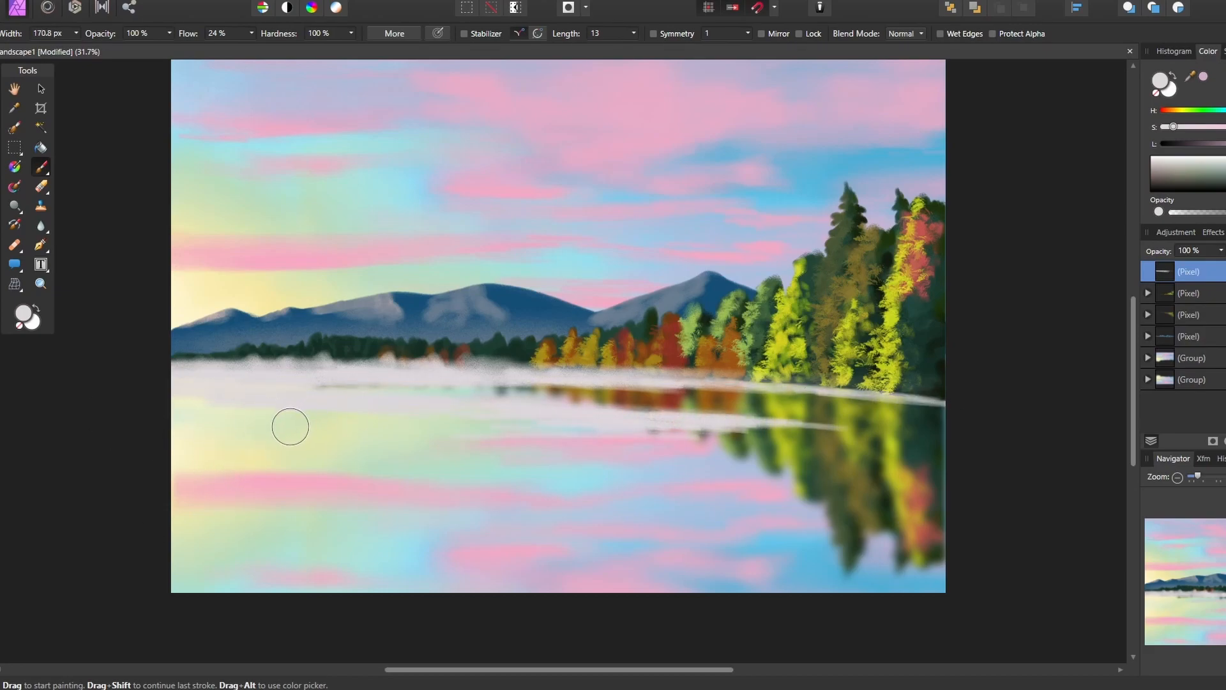
{"action": "mouse_move", "coordinate": [191, 401]}
{"action": "left_mouse_down"}
{"action": "mouse_move", "coordinate": [378, 386]}
{"action": "mouse_move", "coordinate": [123, 373]}
{"action": "left_mouse_up"}
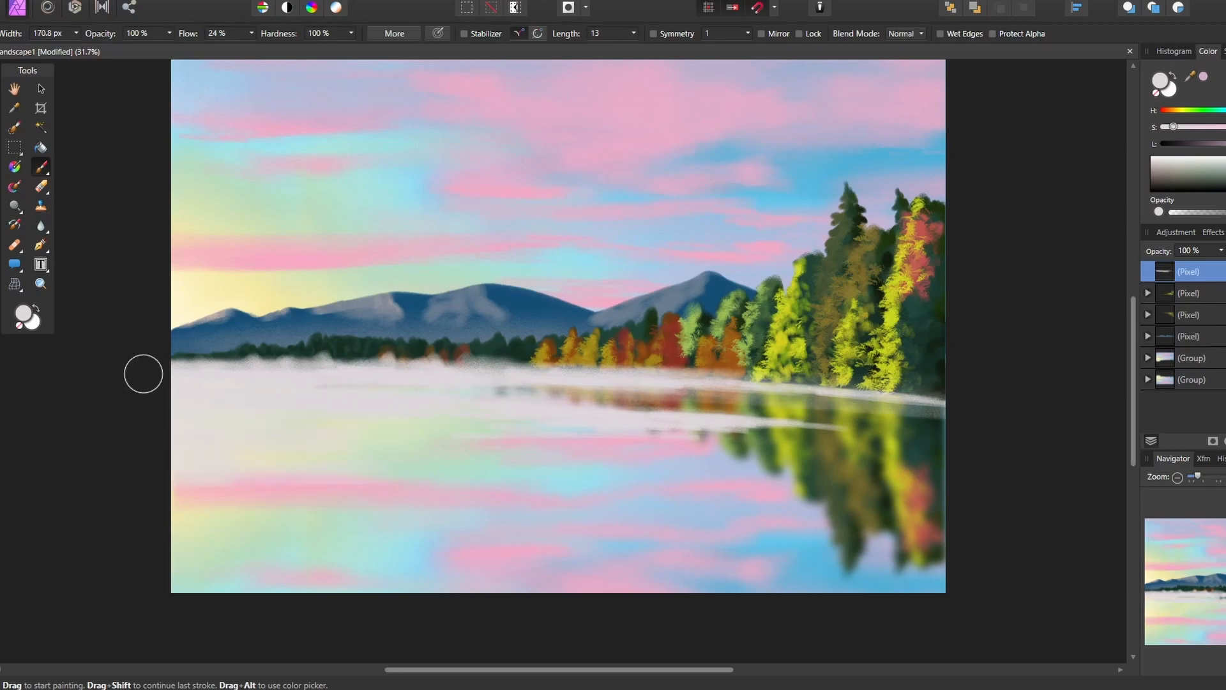
Step: Apply a Gaussian Blur to the mist layer
{"action": "left_click", "coordinate": [1213, 232]}
{"action": "left_click", "coordinate": [1162, 276]}
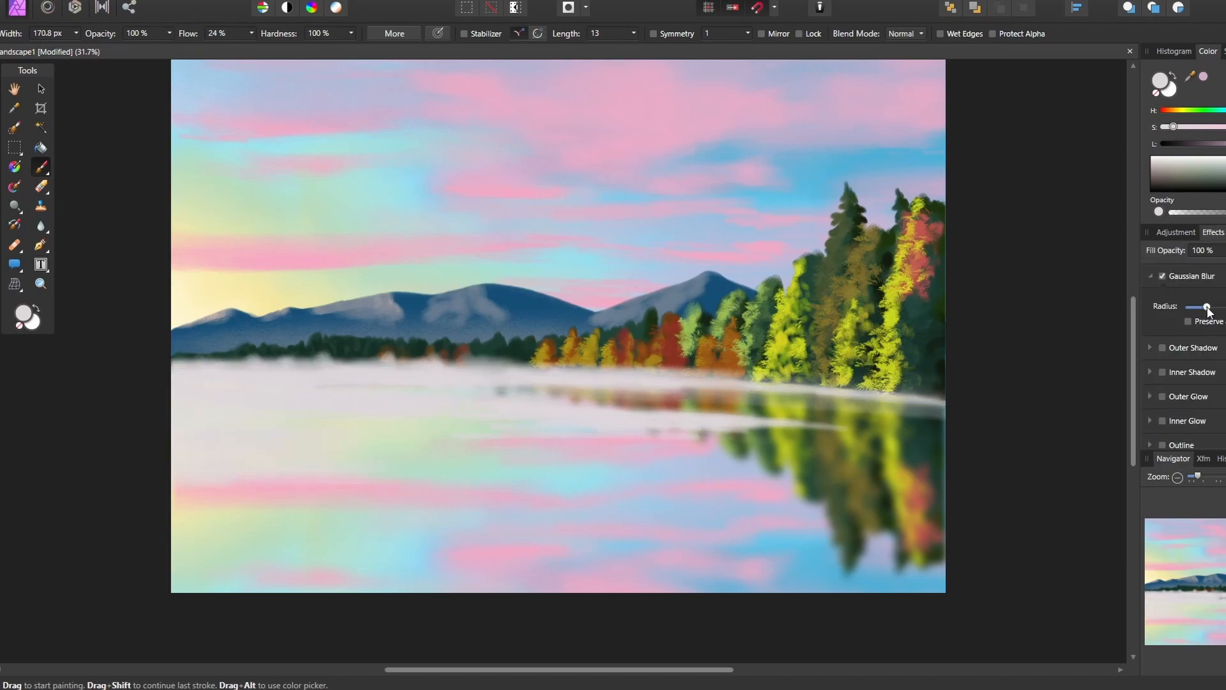
{"action": "left_click_drag", "start_coordinate": [1211, 310], "coordinate": [1215, 312]}
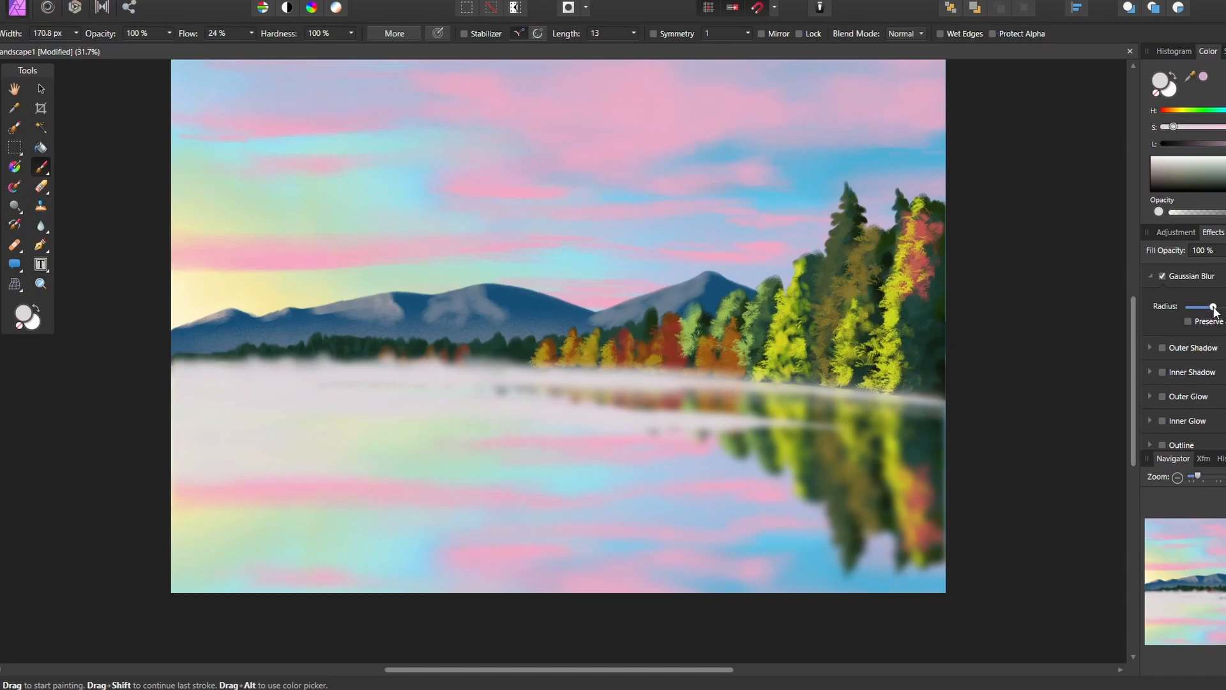
Step: Duplicate the mountain layer
{"action": "left_click", "coordinate": [1225, 232]}
{"action": "left_click", "coordinate": [1198, 339]}
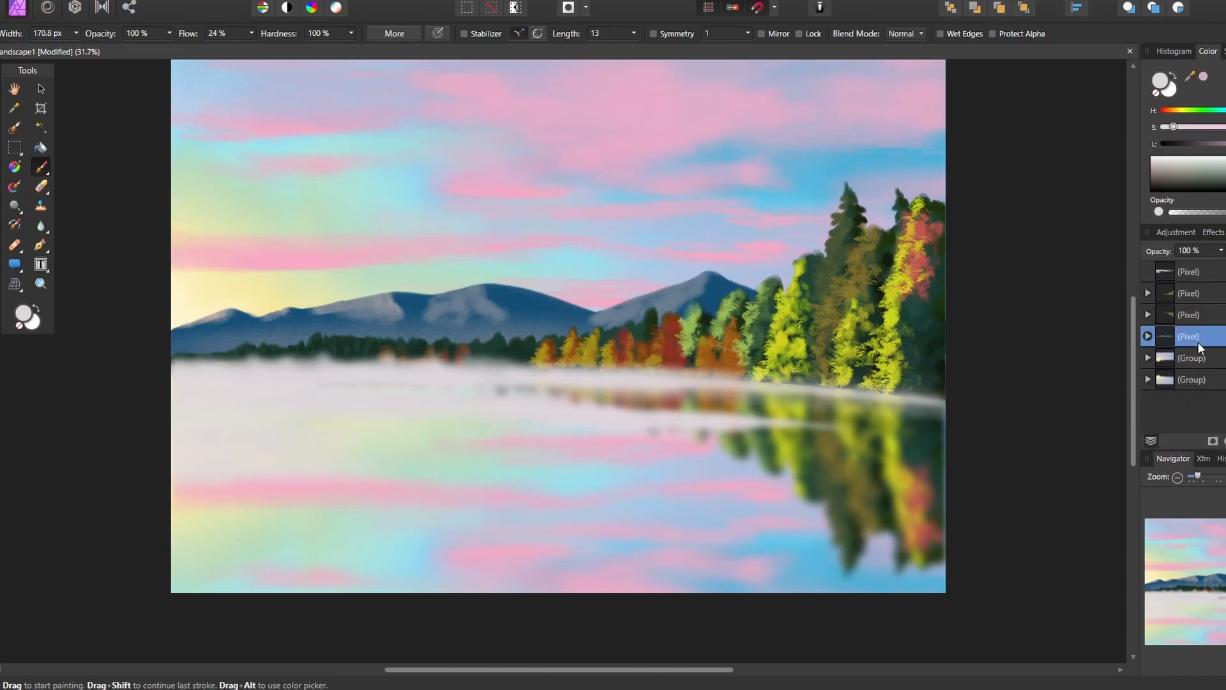
{"action": "key", "text": "ctrl+j"}
{"action": "key", "text": "v"}
{"action": "left_click", "coordinate": [268, 1]}
{"action": "left_click", "coordinate": [296, 247]}
{"action": "left_click_drag", "start_coordinate": [520, 305], "coordinate": [519, 432]}
{"action": "key", "text": "ctrl+z"}
{"action": "key", "text": "ctrl+z"}
Step: Flip the duplicated mountains vertically and move them down onto the lake as a reflection
{"action": "left_click", "coordinate": [269, 2]}
{"action": "left_click", "coordinate": [295, 264]}
{"action": "left_click_drag", "start_coordinate": [514, 310], "coordinate": [514, 403]}
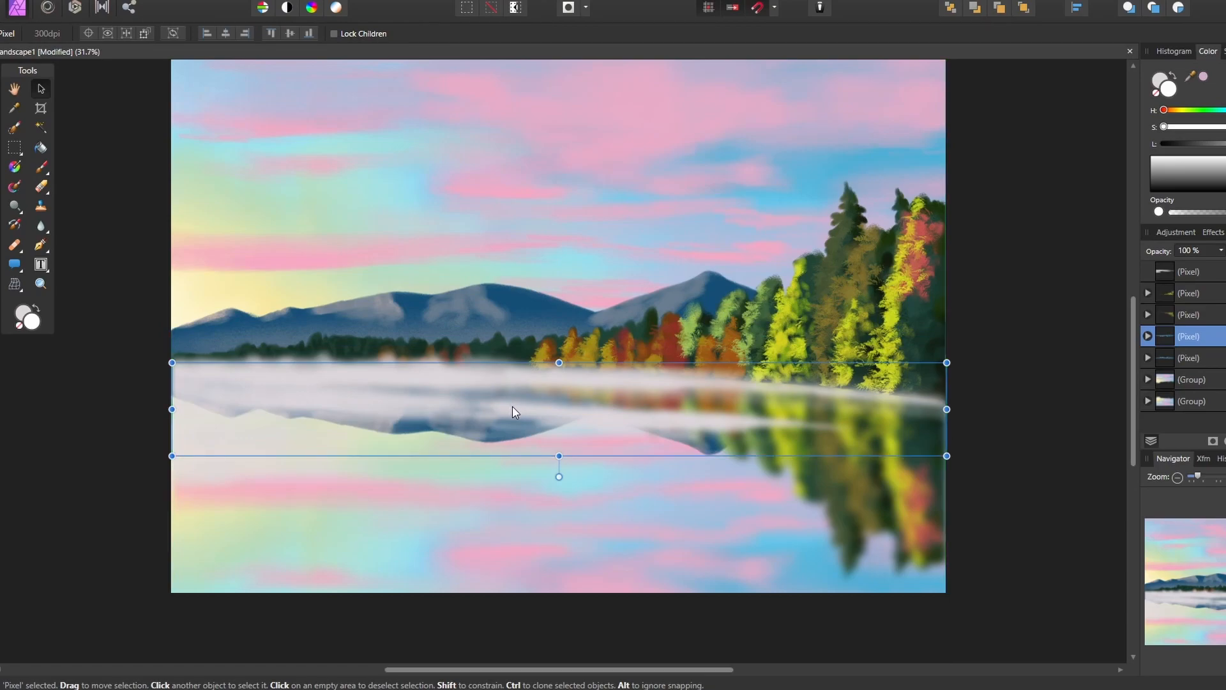
Step: Add a new top layer and paint a dark green strip of land on the water at the canvas's left edge
{"action": "left_click", "coordinate": [1189, 272]}
{"action": "key", "text": "ctrl+shift+n"}
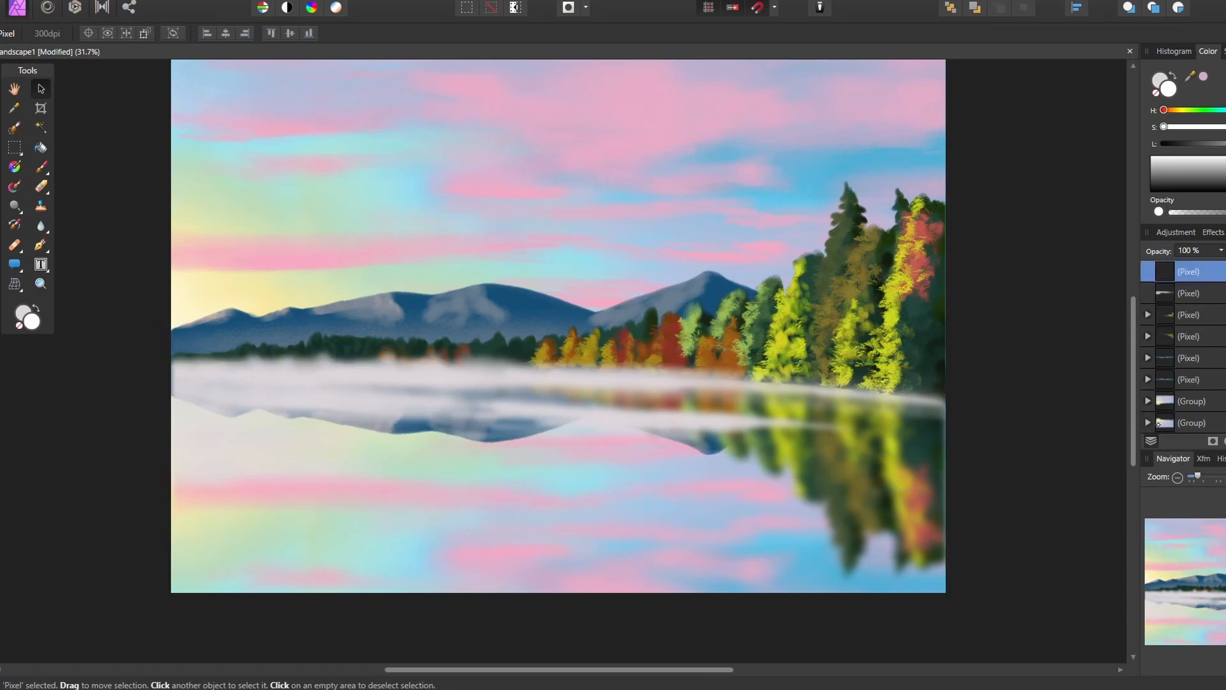
{"action": "key", "text": "b"}
{"action": "left_click", "coordinate": [313, 346], "text": "alt"}
{"action": "key", "text": "bracketleft"}
{"action": "key", "text": "bracketleft"}
{"action": "key", "text": "bracketleft"}
{"action": "key", "text": "bracketleft"}
{"action": "key", "text": "bracketleft"}
{"action": "key", "text": "bracketleft"}
{"action": "mouse_move", "coordinate": [214, 386]}
{"action": "left_mouse_down"}
{"action": "mouse_move", "coordinate": [168, 384]}
{"action": "mouse_move", "coordinate": [288, 383]}
{"action": "left_mouse_up"}
Step: Paint a row of dark vertical tree trunks rising from the strip of land with a thinner brush
{"action": "key", "text": "bracketleft"}
{"action": "key", "text": "bracketleft"}
{"action": "key", "text": "bracketleft"}
{"action": "mouse_move", "coordinate": [280, 294]}
{"action": "left_mouse_down"}
{"action": "mouse_move", "coordinate": [280, 377]}
{"action": "mouse_move", "coordinate": [251, 301]}
{"action": "mouse_move", "coordinate": [251, 379]}
{"action": "left_mouse_up"}
{"action": "mouse_move", "coordinate": [234, 288]}
{"action": "left_mouse_down"}
{"action": "mouse_move", "coordinate": [235, 379]}
{"action": "mouse_move", "coordinate": [219, 380]}
{"action": "left_mouse_up"}
{"action": "mouse_move", "coordinate": [202, 289]}
{"action": "left_mouse_down"}
{"action": "mouse_move", "coordinate": [202, 379]}
{"action": "mouse_move", "coordinate": [190, 380]}
{"action": "left_mouse_up"}
{"action": "left_click_drag", "start_coordinate": [179, 288], "coordinate": [178, 379]}
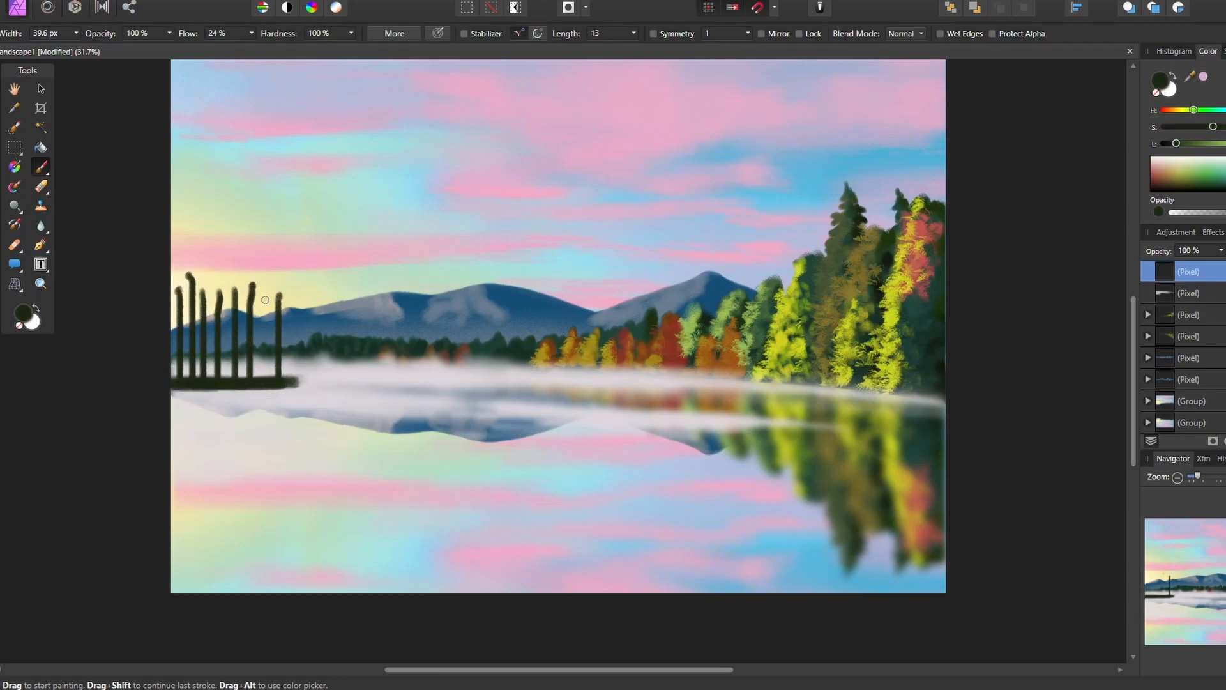
Step: Build the trunks into dark conifers with a 16.8 px brush and extend the tip of the land strip
{"action": "mouse_move", "coordinate": [281, 289]}
{"action": "left_mouse_down"}
{"action": "mouse_move", "coordinate": [288, 339]}
{"action": "mouse_move", "coordinate": [268, 367]}
{"action": "mouse_move", "coordinate": [300, 383]}
{"action": "mouse_move", "coordinate": [262, 373]}
{"action": "mouse_move", "coordinate": [276, 356]}
{"action": "left_mouse_up"}
{"action": "mouse_move", "coordinate": [250, 281]}
{"action": "left_mouse_down"}
{"action": "mouse_move", "coordinate": [247, 309]}
{"action": "mouse_move", "coordinate": [261, 333]}
{"action": "mouse_move", "coordinate": [244, 378]}
{"action": "left_mouse_up"}
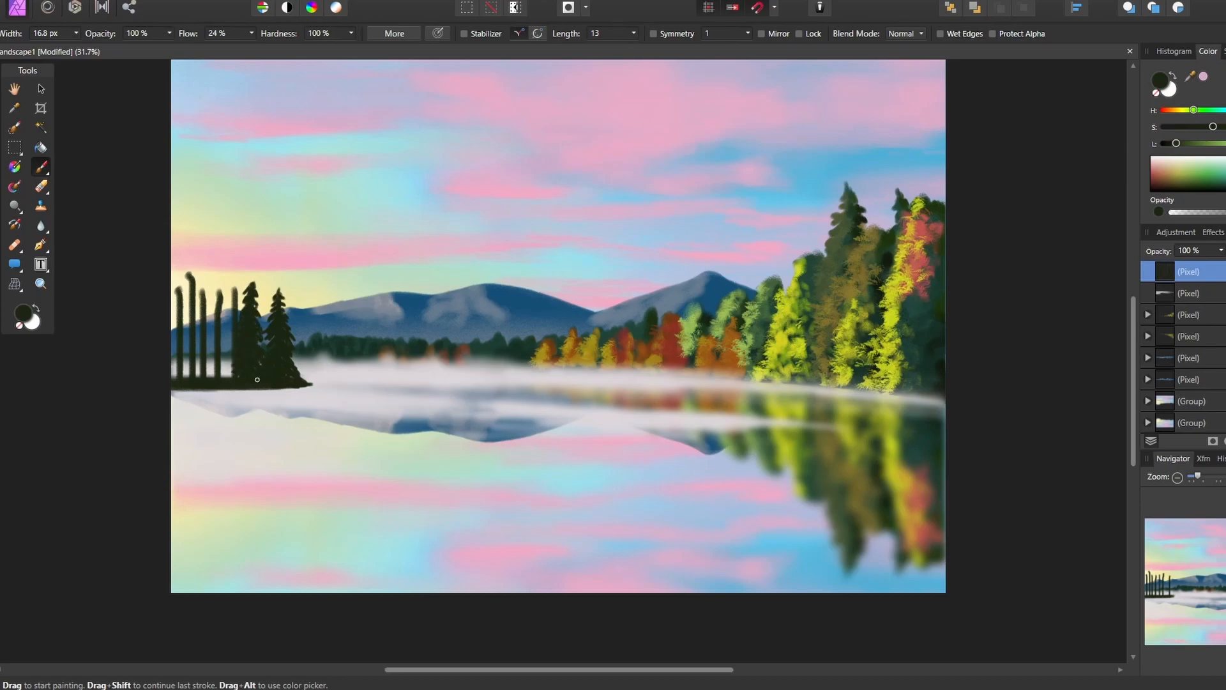
{"action": "left_click_drag", "start_coordinate": [234, 281], "coordinate": [229, 371]}
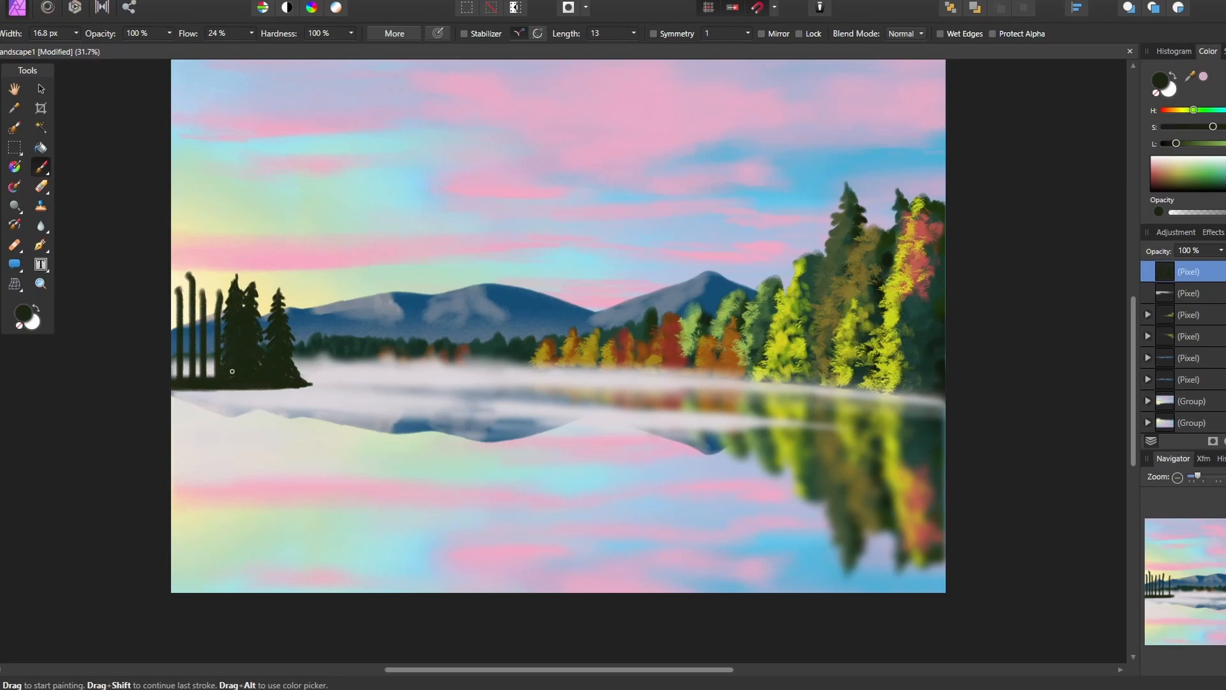
{"action": "mouse_move", "coordinate": [216, 291]}
{"action": "left_mouse_down"}
{"action": "mouse_move", "coordinate": [229, 331]}
{"action": "mouse_move", "coordinate": [205, 362]}
{"action": "mouse_move", "coordinate": [224, 346]}
{"action": "mouse_move", "coordinate": [219, 295]}
{"action": "mouse_move", "coordinate": [201, 282]}
{"action": "mouse_move", "coordinate": [202, 322]}
{"action": "mouse_move", "coordinate": [196, 275]}
{"action": "mouse_move", "coordinate": [175, 296]}
{"action": "mouse_move", "coordinate": [179, 282]}
{"action": "mouse_move", "coordinate": [176, 373]}
{"action": "left_mouse_up"}
{"action": "left_click_drag", "start_coordinate": [249, 387], "coordinate": [325, 388]}
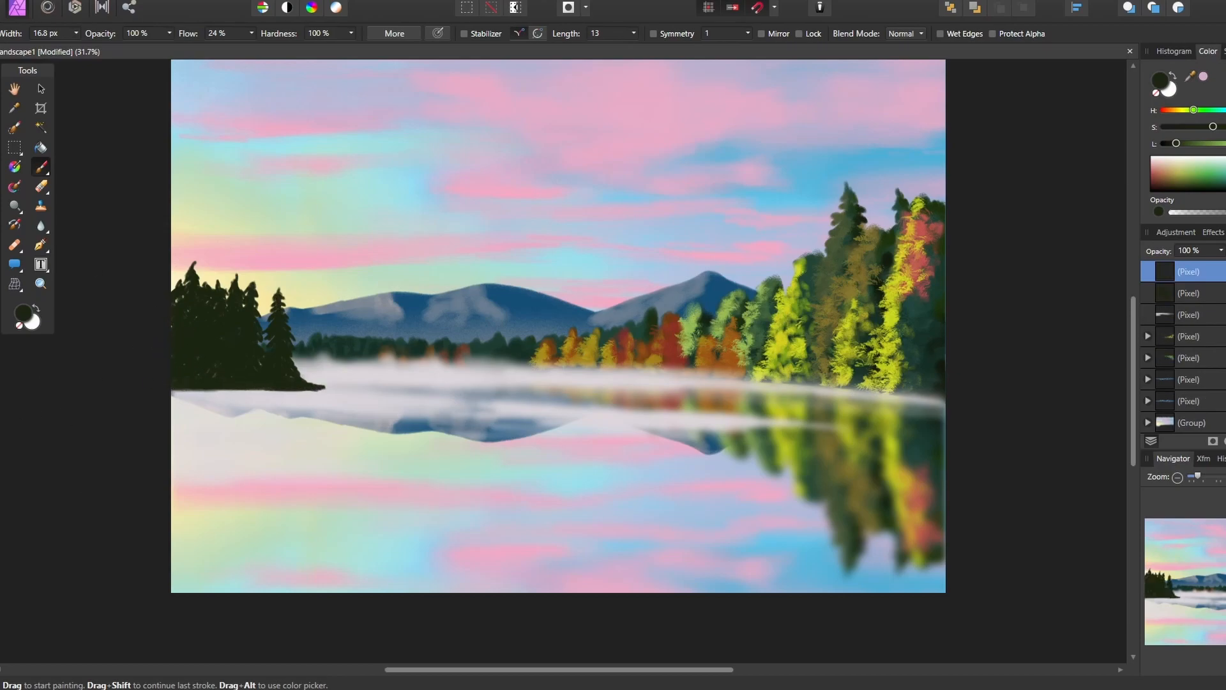
Step: Add a clipped layer to the dark conifers and paint pale yellow highlights on their upper branches
{"action": "key", "text": "ctrl+shift+n"}
{"action": "left_click", "coordinate": [914, 107], "text": "alt"}
{"action": "left_click_drag", "start_coordinate": [278, 294], "coordinate": [289, 326]}
{"action": "left_click", "coordinate": [265, 285], "text": "alt"}
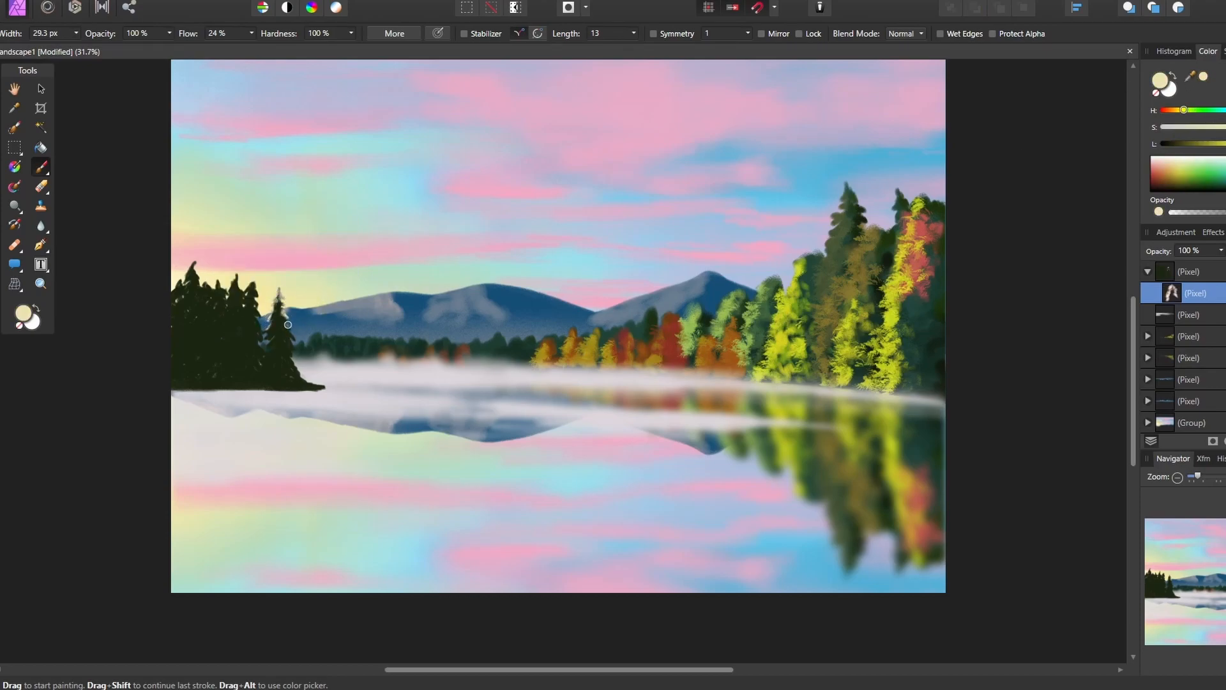
{"action": "mouse_move", "coordinate": [254, 283]}
{"action": "left_mouse_down"}
{"action": "mouse_move", "coordinate": [258, 296]}
{"action": "mouse_move", "coordinate": [227, 301]}
{"action": "mouse_move", "coordinate": [229, 318]}
{"action": "left_mouse_up"}
Step: Duplicate the dark conifer layer, flip the copy vertically and move it down below the land as a reflection
{"action": "left_click", "coordinate": [1148, 272]}
{"action": "left_click", "coordinate": [1212, 275]}
{"action": "key", "text": "ctrl+j"}
{"action": "key", "text": "v"}
{"action": "left_click", "coordinate": [267, 2]}
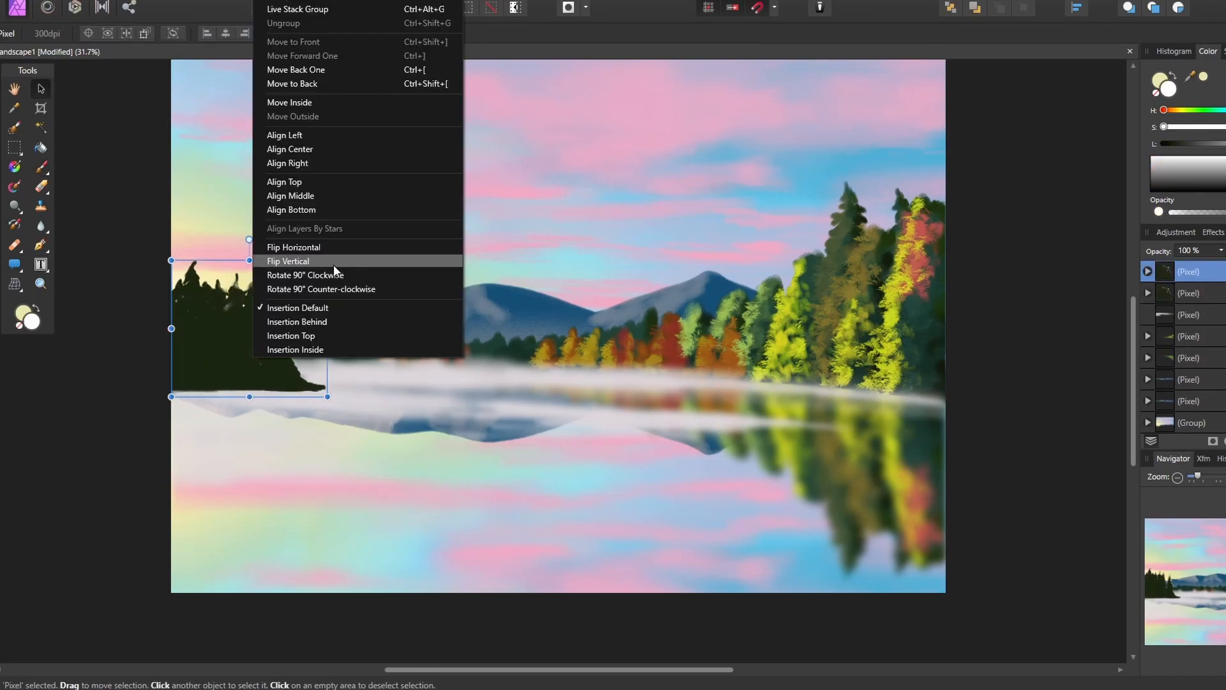
{"action": "left_click", "coordinate": [329, 262]}
{"action": "left_click_drag", "start_coordinate": [258, 313], "coordinate": [258, 432]}
Step: Apply a Gaussian Blur to the conifer reflection and widen it past the canvas's left edge
{"action": "left_click", "coordinate": [1213, 232]}
{"action": "left_click", "coordinate": [1162, 276]}
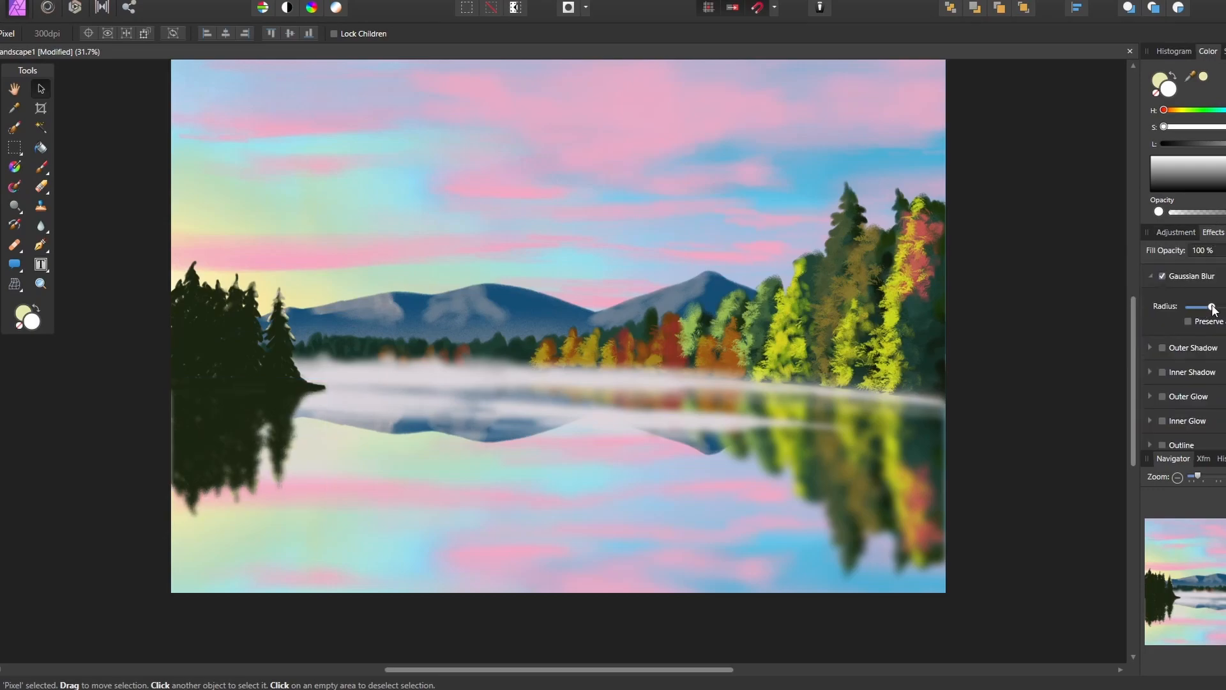
{"action": "left_click", "coordinate": [1225, 232]}
{"action": "key", "text": "b"}
{"action": "left_click", "coordinate": [192, 422], "text": "alt"}
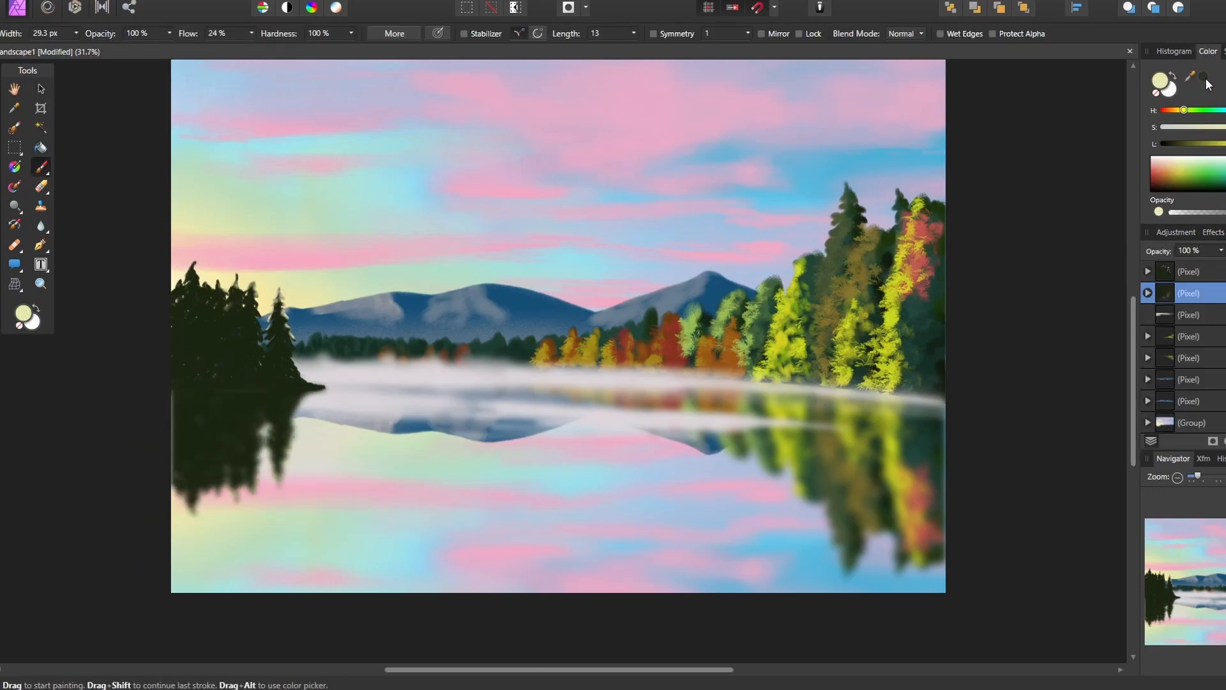
{"action": "key", "text": "]"}
{"action": "key", "text": "v"}
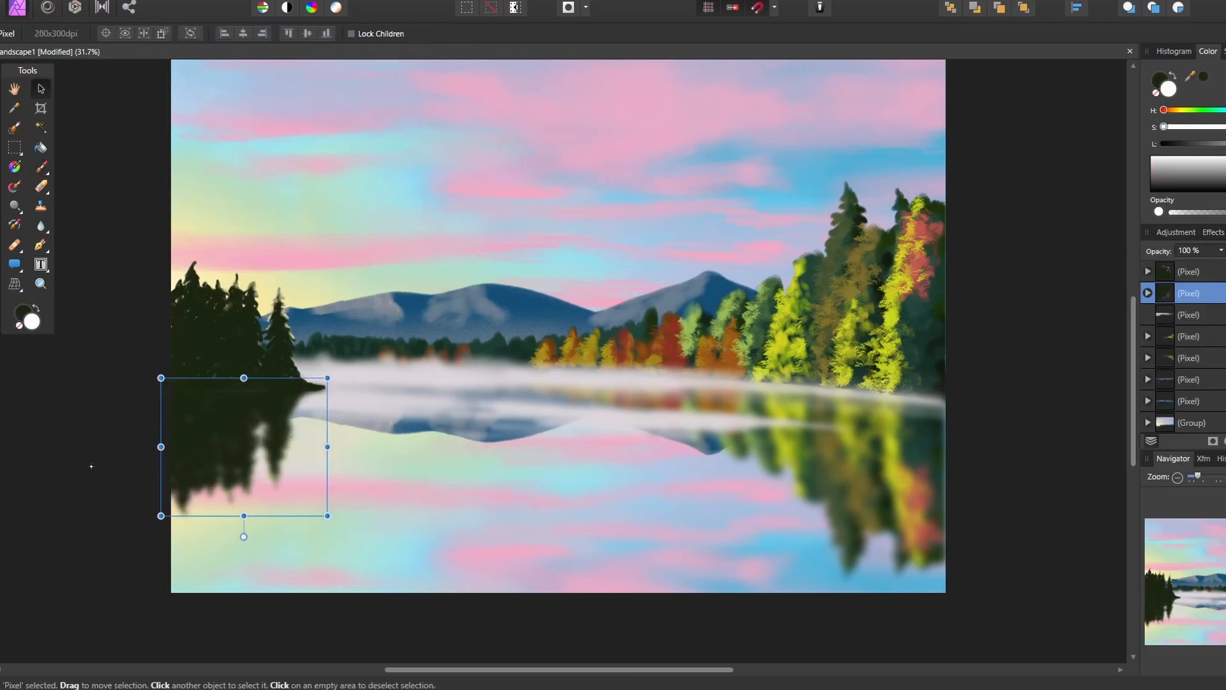
Step: Add a new top layer and paint sampled pale grey mist across the base of the dark conifers
{"action": "left_click", "coordinate": [41, 167]}
{"action": "left_click", "coordinate": [1189, 271]}
{"action": "key", "text": "ctrl+shift+n"}
{"action": "left_click", "coordinate": [339, 388], "text": "alt"}
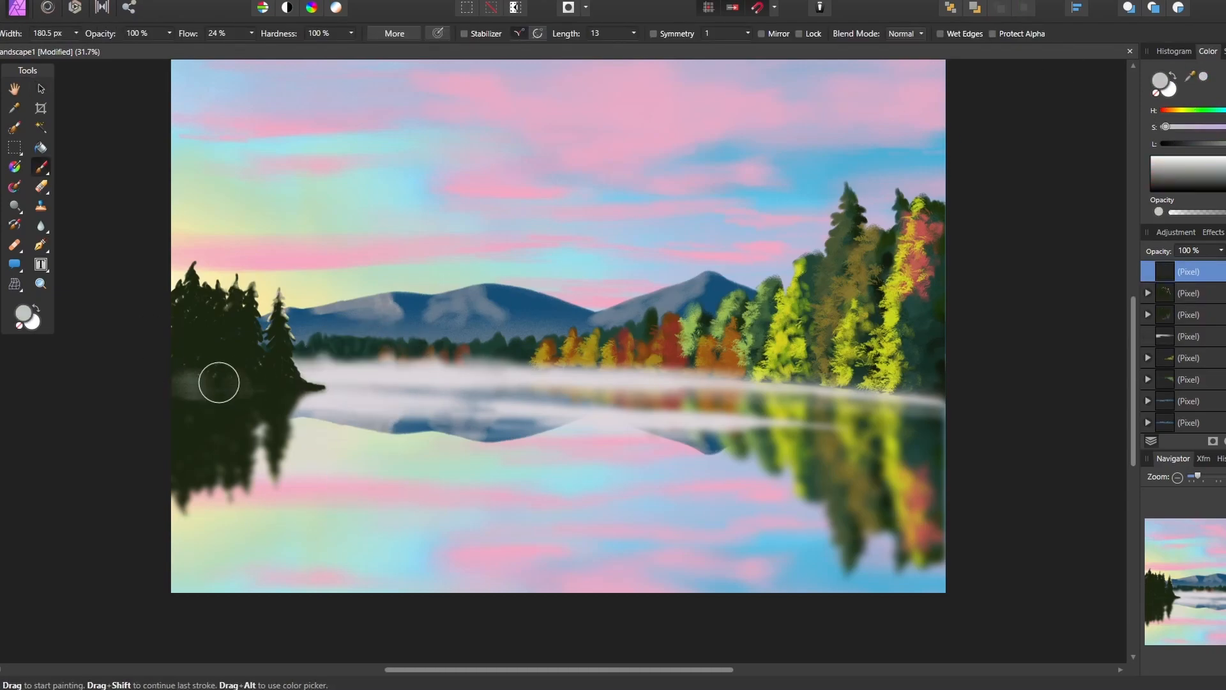
{"action": "mouse_move", "coordinate": [171, 387]}
{"action": "left_mouse_down"}
{"action": "mouse_move", "coordinate": [306, 390]}
{"action": "mouse_move", "coordinate": [186, 386]}
{"action": "left_mouse_up"}
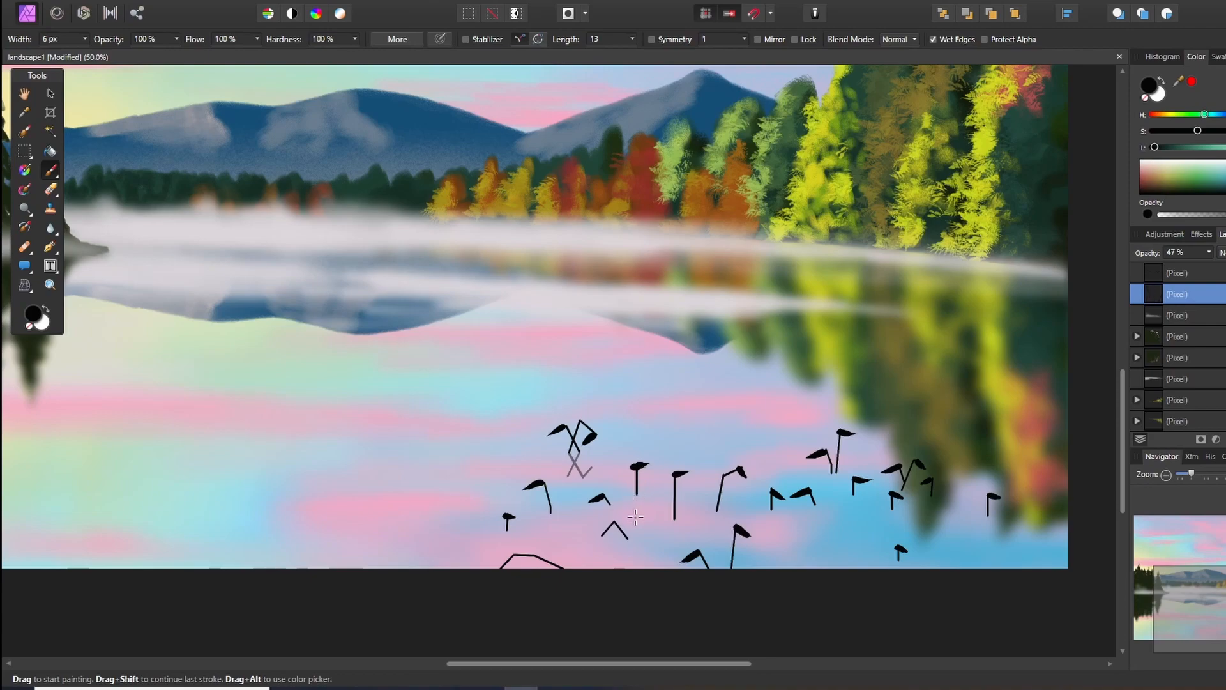
Step: Paint a reed stem's reflection on the water and set the reflection layer's opacity to 47 %
{"action": "left_click_drag", "start_coordinate": [637, 522], "coordinate": [637, 495]}
{"action": "left_click", "coordinate": [1210, 252]}
{"action": "left_click_drag", "start_coordinate": [1209, 265], "coordinate": [1190, 266]}
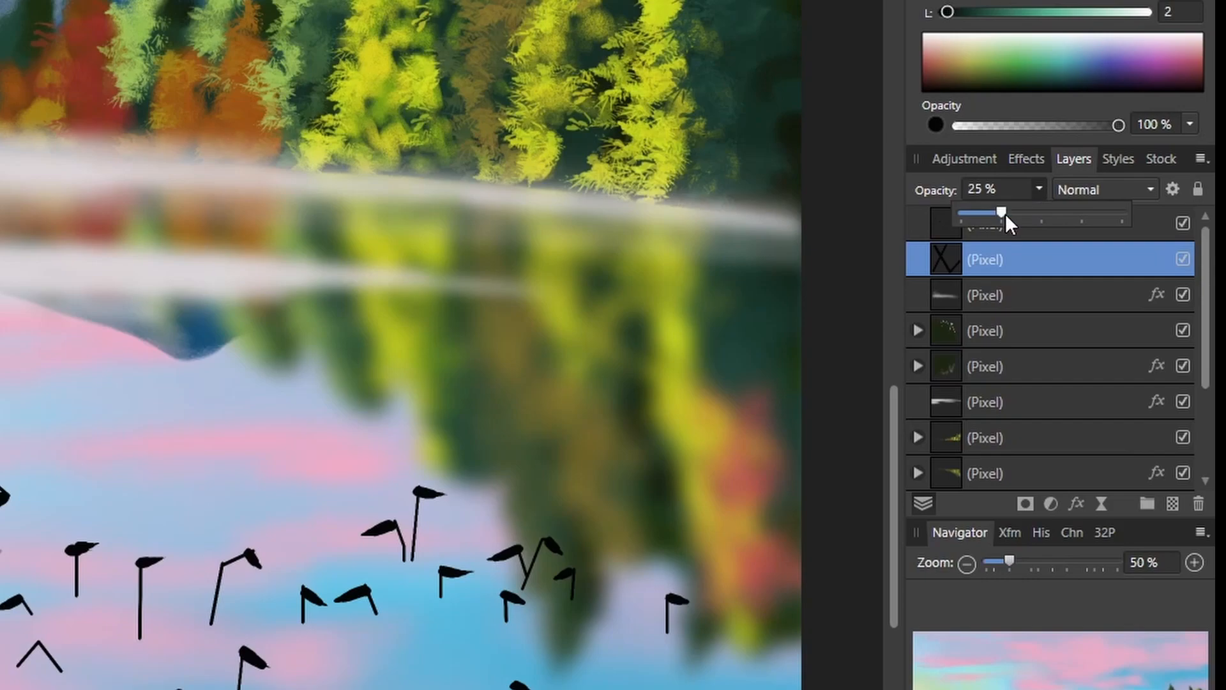
{"action": "left_click", "coordinate": [1037, 213]}
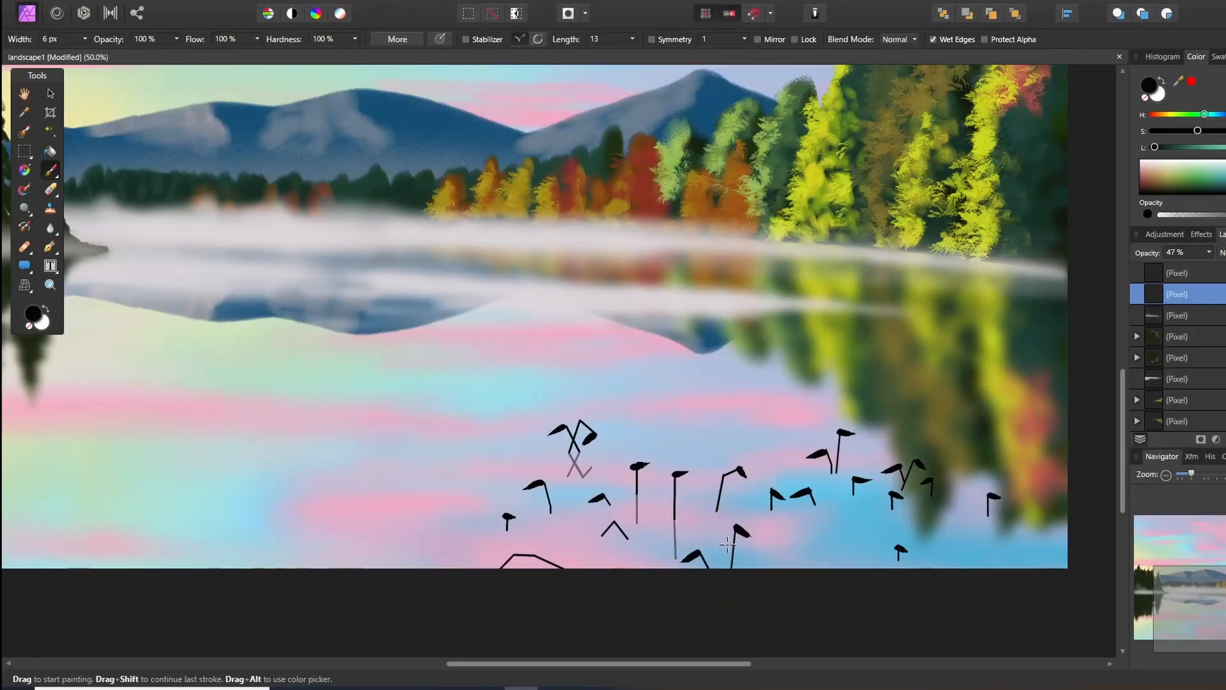
Step: Paint thin stem reflections beneath the remaining reeds with the 6 px brush
{"action": "mouse_move", "coordinate": [727, 543]}
{"action": "left_mouse_down"}
{"action": "mouse_move", "coordinate": [772, 509]}
{"action": "mouse_move", "coordinate": [773, 523]}
{"action": "mouse_move", "coordinate": [810, 516]}
{"action": "mouse_move", "coordinate": [832, 473]}
{"action": "mouse_move", "coordinate": [822, 494]}
{"action": "mouse_move", "coordinate": [836, 473]}
{"action": "mouse_move", "coordinate": [841, 507]}
{"action": "mouse_move", "coordinate": [905, 485]}
{"action": "mouse_move", "coordinate": [916, 518]}
{"action": "left_mouse_up"}
{"action": "mouse_move", "coordinate": [604, 538]}
{"action": "left_mouse_down"}
{"action": "mouse_move", "coordinate": [613, 550]}
{"action": "mouse_move", "coordinate": [628, 539]}
{"action": "left_mouse_up"}
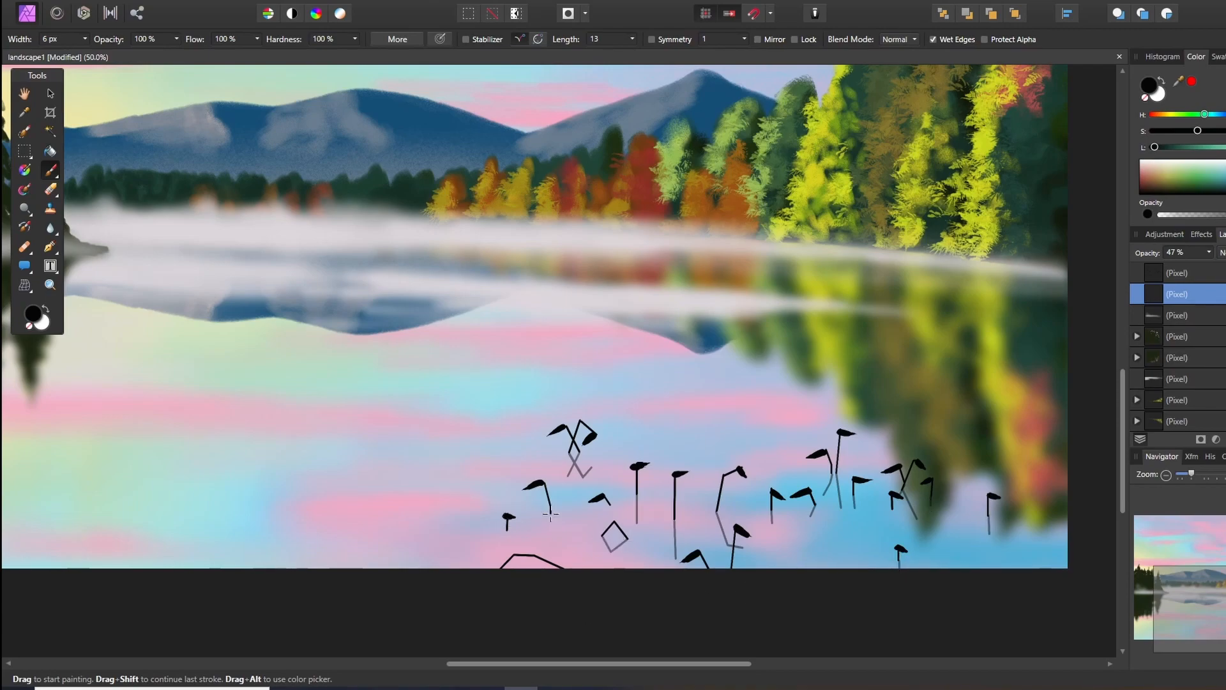
{"action": "left_click_drag", "start_coordinate": [539, 542], "coordinate": [551, 523]}
Step: Paint the reflections of the reed heads with a 24.4 px brush, and reselect the reed layer
{"action": "key", "text": "bracketright"}
{"action": "key", "text": "bracketright"}
{"action": "key", "text": "bracketright"}
{"action": "key", "text": "bracketright"}
{"action": "key", "text": "bracketright"}
{"action": "key", "text": "bracketright"}
{"action": "key", "text": "bracketright"}
{"action": "key", "text": "bracketright"}
{"action": "left_click_drag", "start_coordinate": [675, 553], "coordinate": [682, 559]}
{"action": "mouse_move", "coordinate": [753, 541]}
{"action": "left_mouse_down"}
{"action": "mouse_move", "coordinate": [742, 544]}
{"action": "mouse_move", "coordinate": [780, 522]}
{"action": "left_mouse_up"}
{"action": "mouse_move", "coordinate": [814, 515]}
{"action": "left_mouse_down"}
{"action": "mouse_move", "coordinate": [840, 492]}
{"action": "mouse_move", "coordinate": [892, 517]}
{"action": "mouse_move", "coordinate": [901, 496]}
{"action": "mouse_move", "coordinate": [930, 505]}
{"action": "left_mouse_up"}
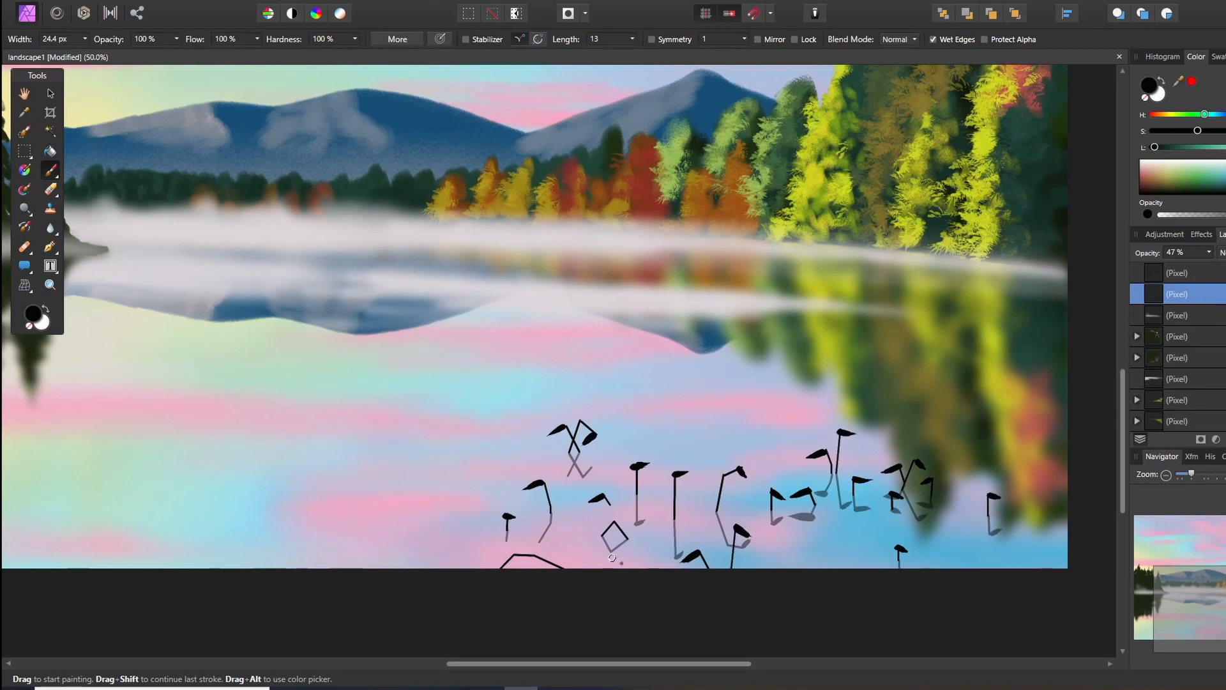
{"action": "left_click_drag", "start_coordinate": [609, 509], "coordinate": [515, 540]}
{"action": "left_click_drag", "start_coordinate": [570, 477], "coordinate": [557, 474]}
{"action": "left_click_drag", "start_coordinate": [594, 465], "coordinate": [578, 472]}
{"action": "left_click", "coordinate": [1177, 273]}
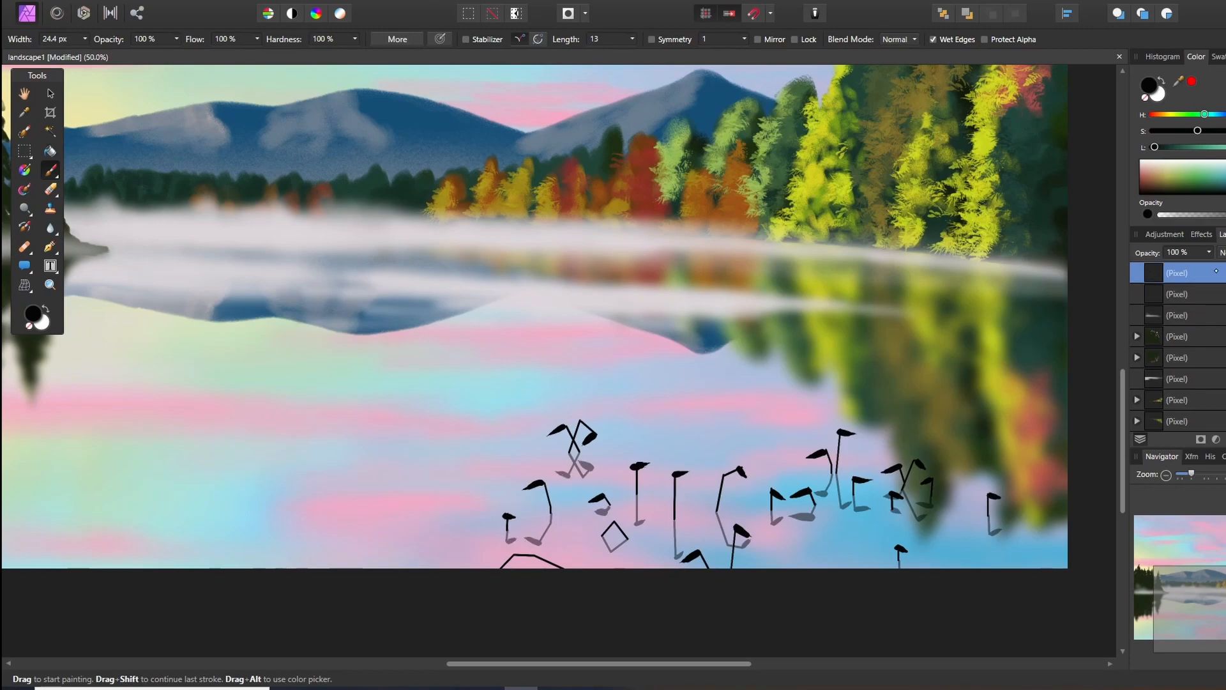
Step: Reduce the brush width to 11.6 px and dab small black specks across the water behind the reeds
{"action": "key", "text": "bracketleft"}
{"action": "key", "text": "bracketleft"}
{"action": "key", "text": "bracketleft"}
{"action": "key", "text": "bracketright"}
{"action": "key", "text": "bracketright"}
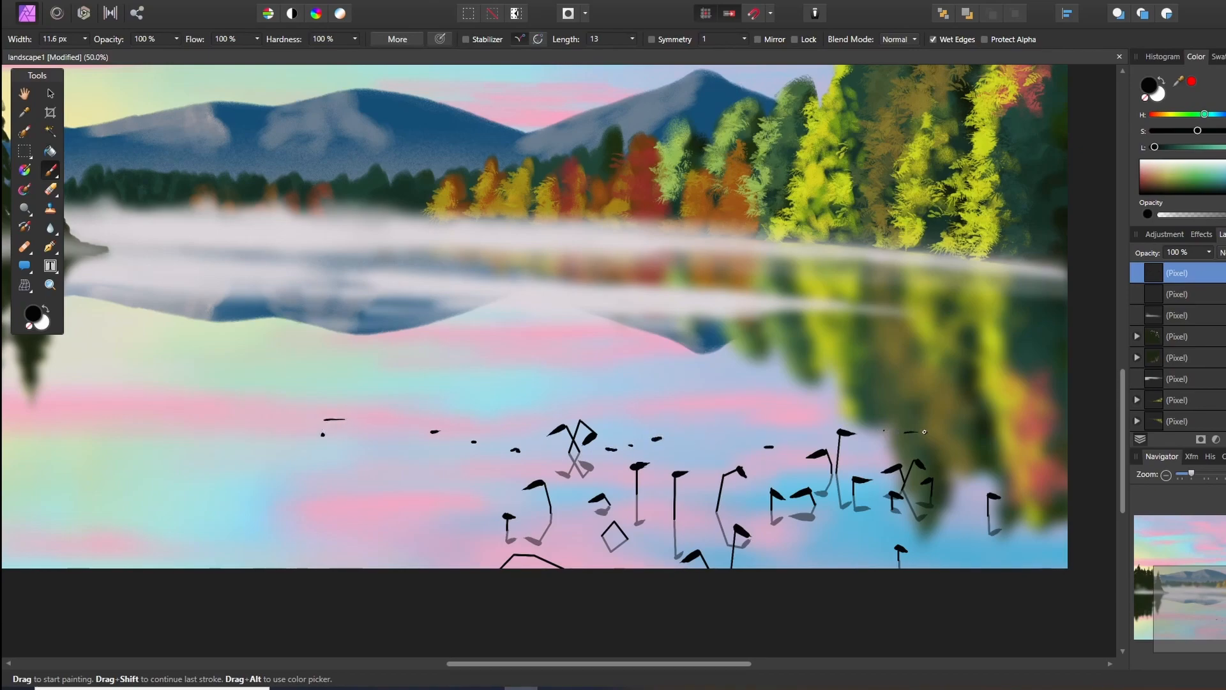